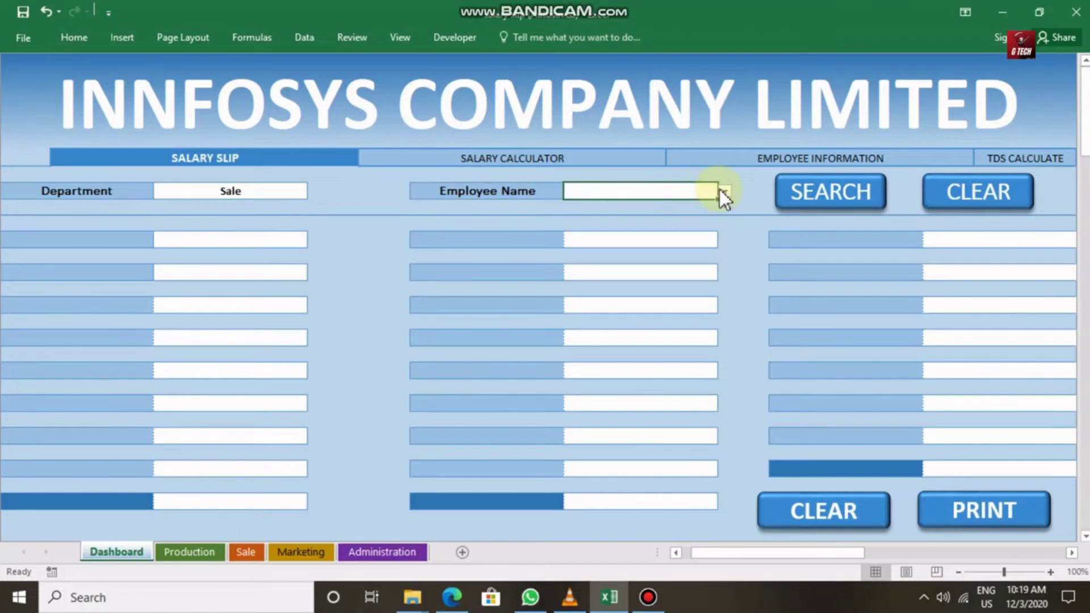
Look up the female Sale employee's salary slip and view its print preview.
left_click(723, 190)
left_click(702, 203)
left_click(801, 207)
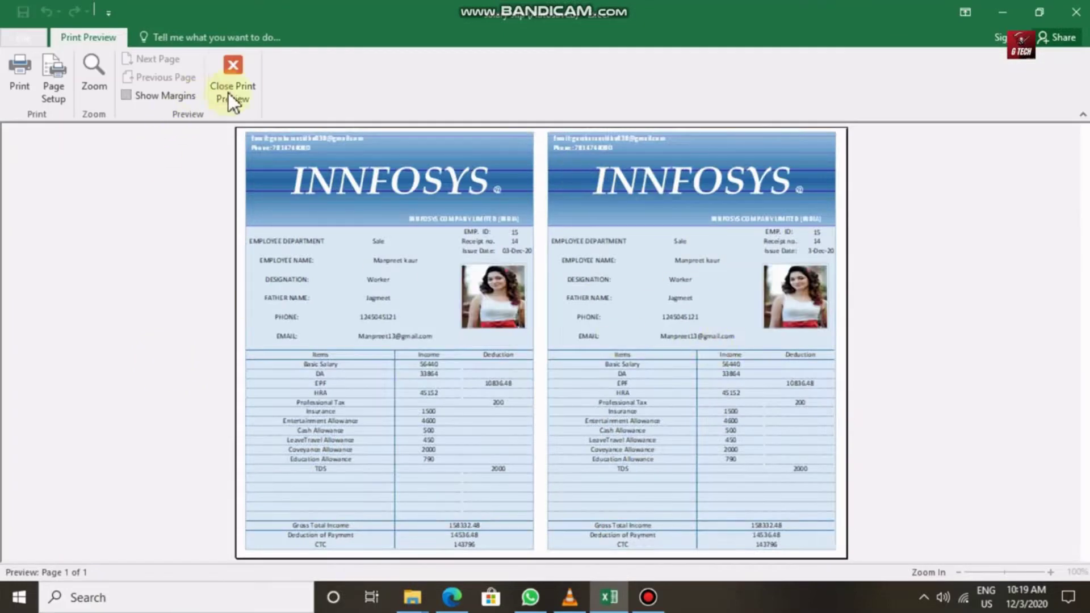
left_click(241, 81)
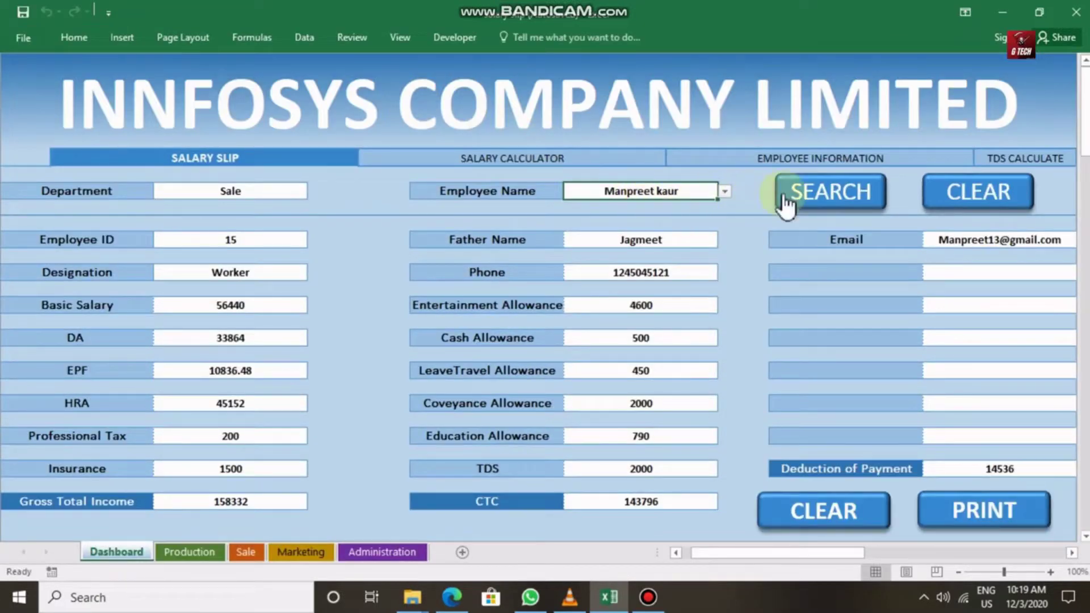
Clear the entries on the Salary Slip, Salary Calculator, Employee Information and TDS Calculate pages and return to Salary Slip.
left_click(960, 193)
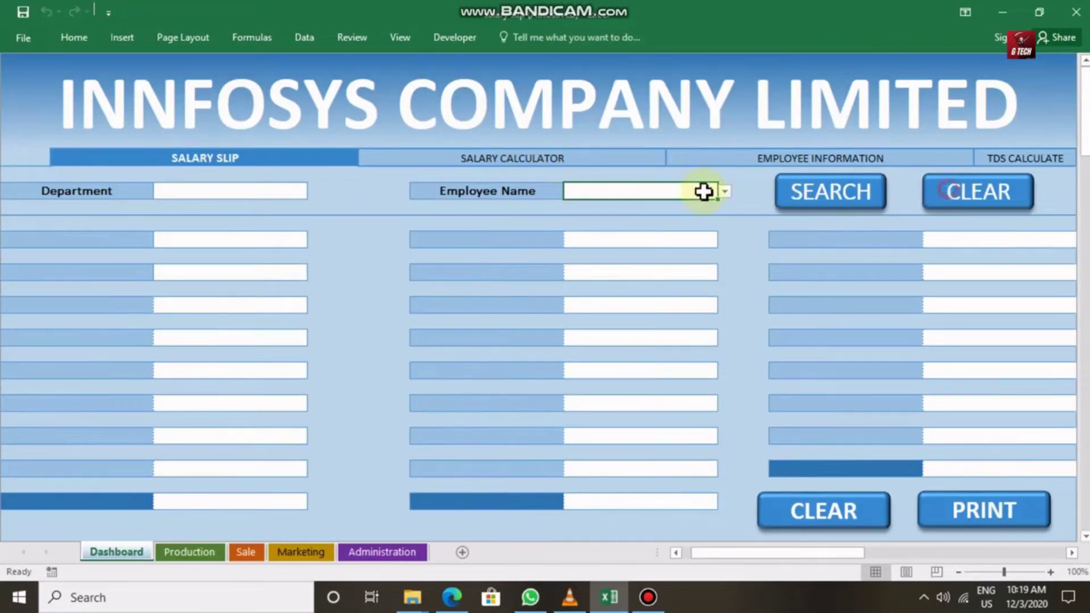
left_click(566, 162)
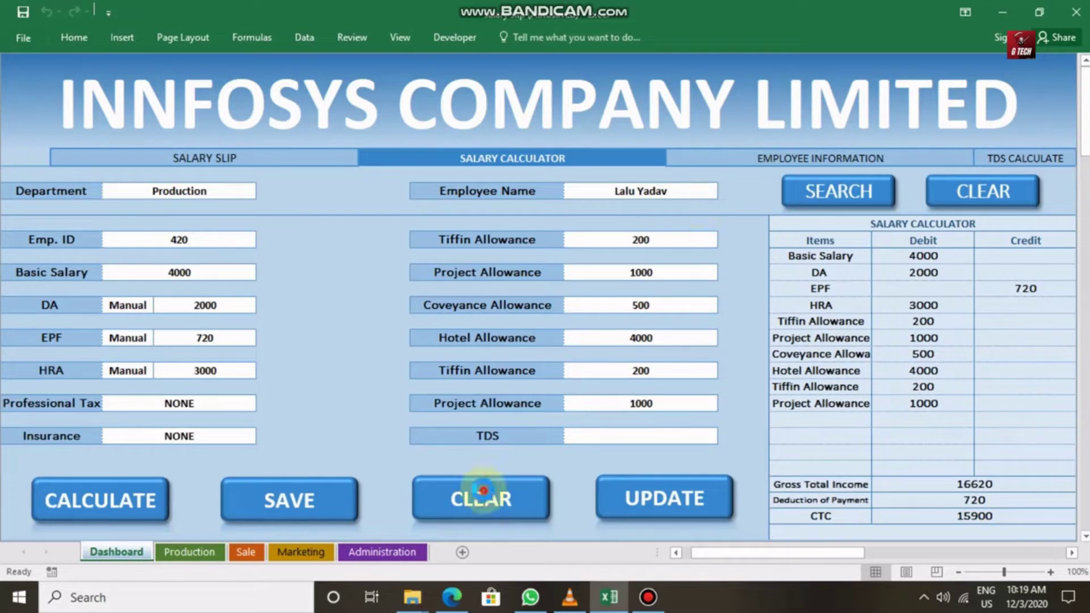
left_click(483, 496)
left_click(864, 164)
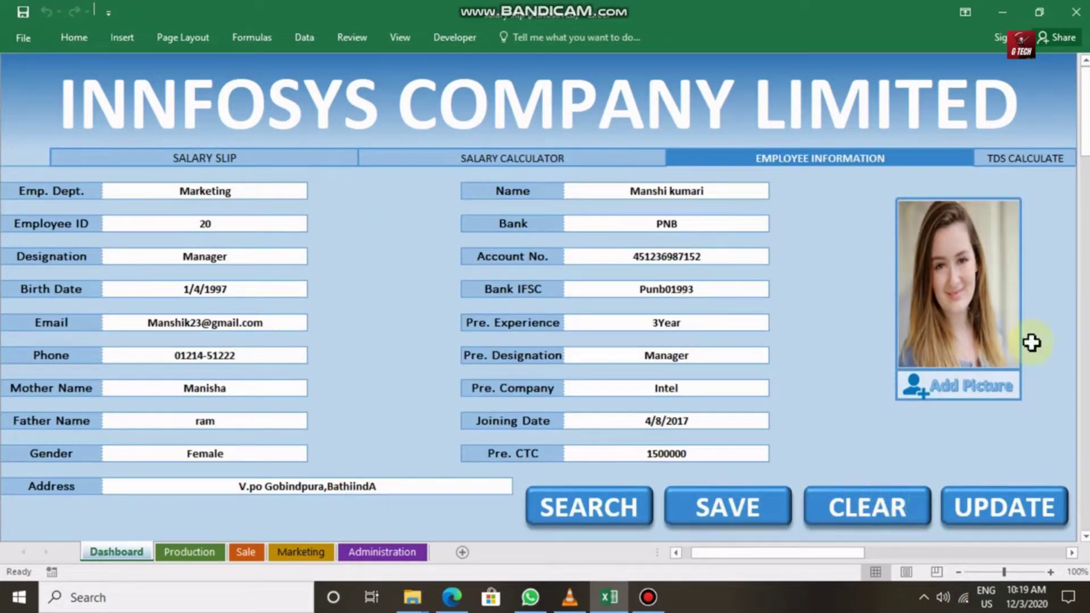
left_click(913, 533)
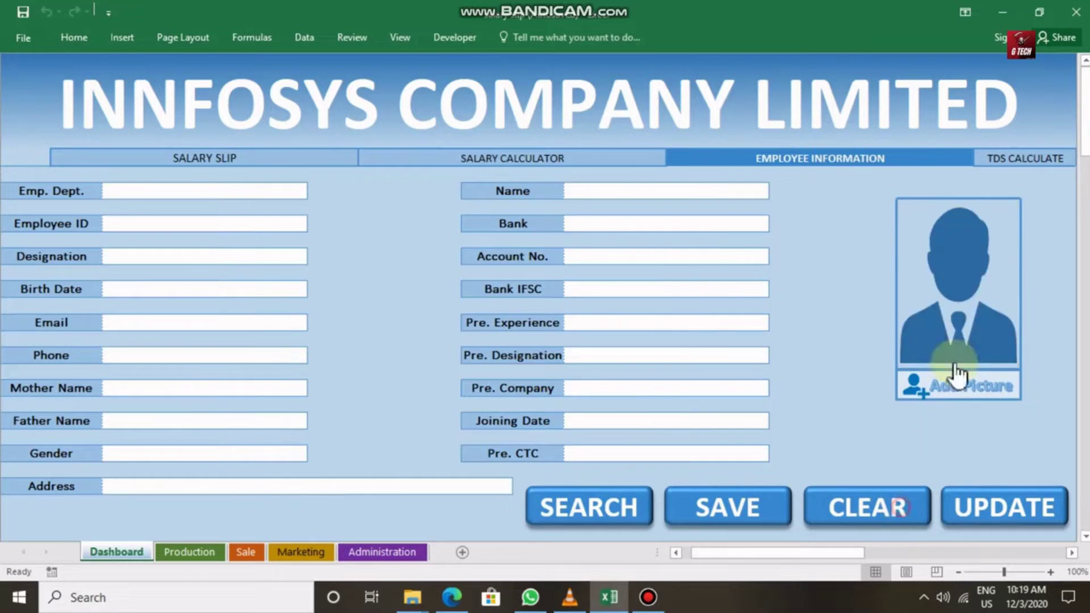
left_click(1011, 161)
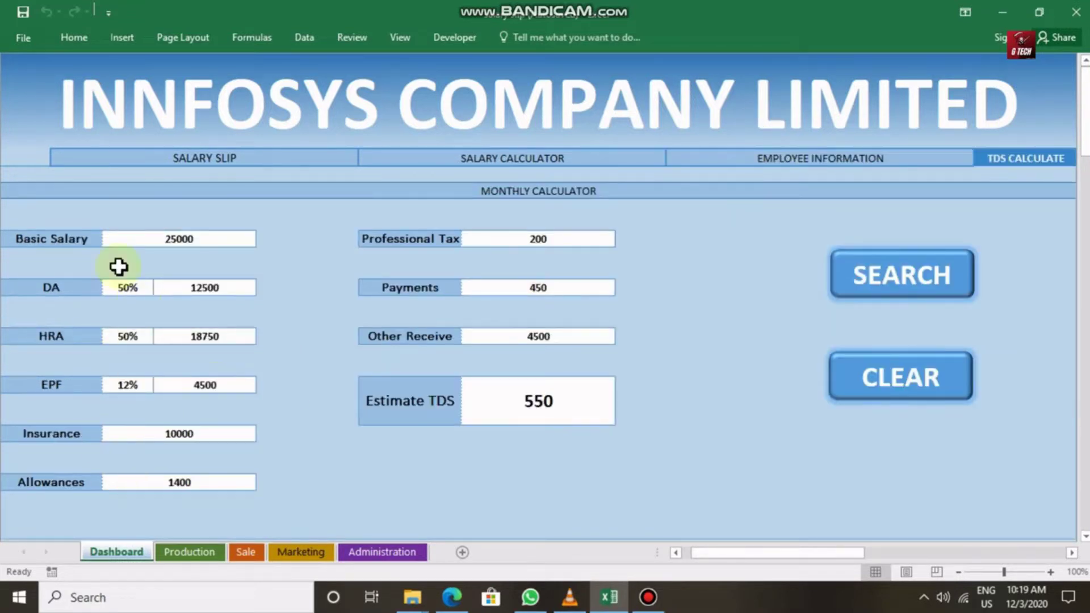
left_click(909, 389)
left_click(222, 157)
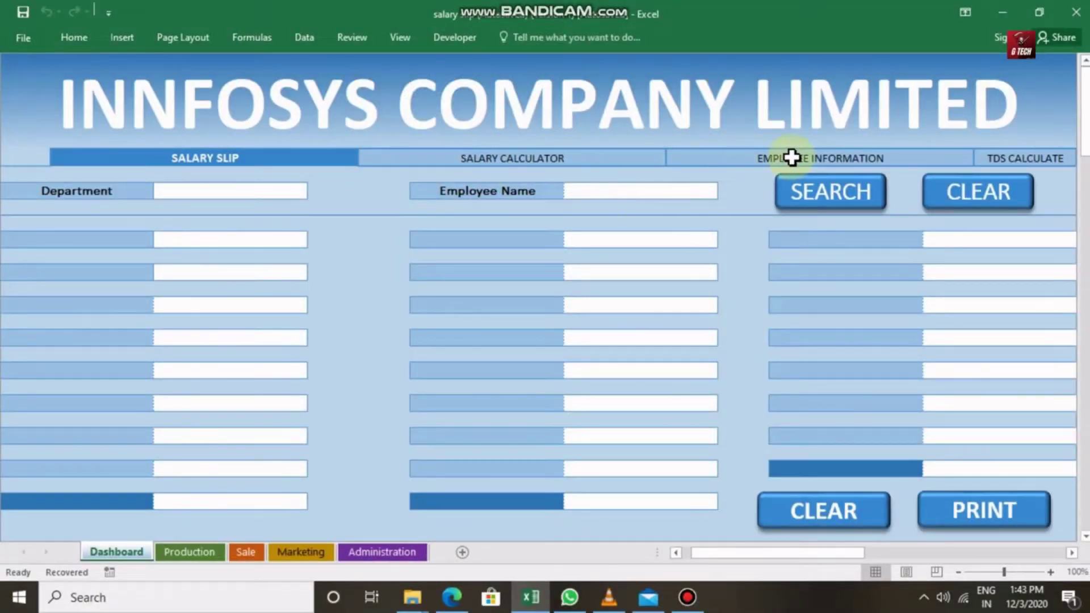
Clear the Employee Information form and view the available department choices.
left_click(830, 158)
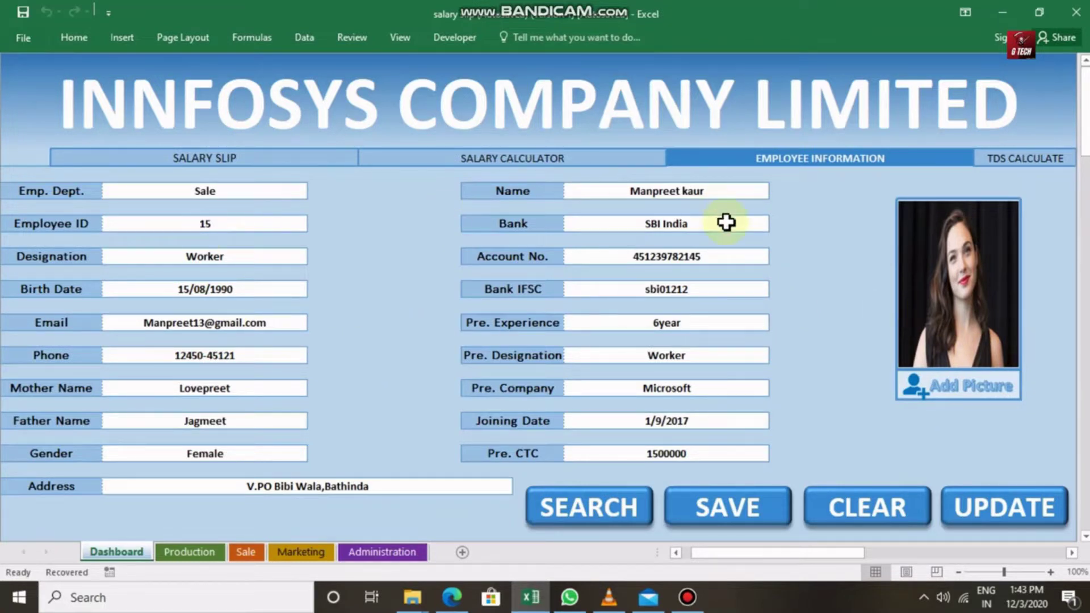
left_click(879, 507)
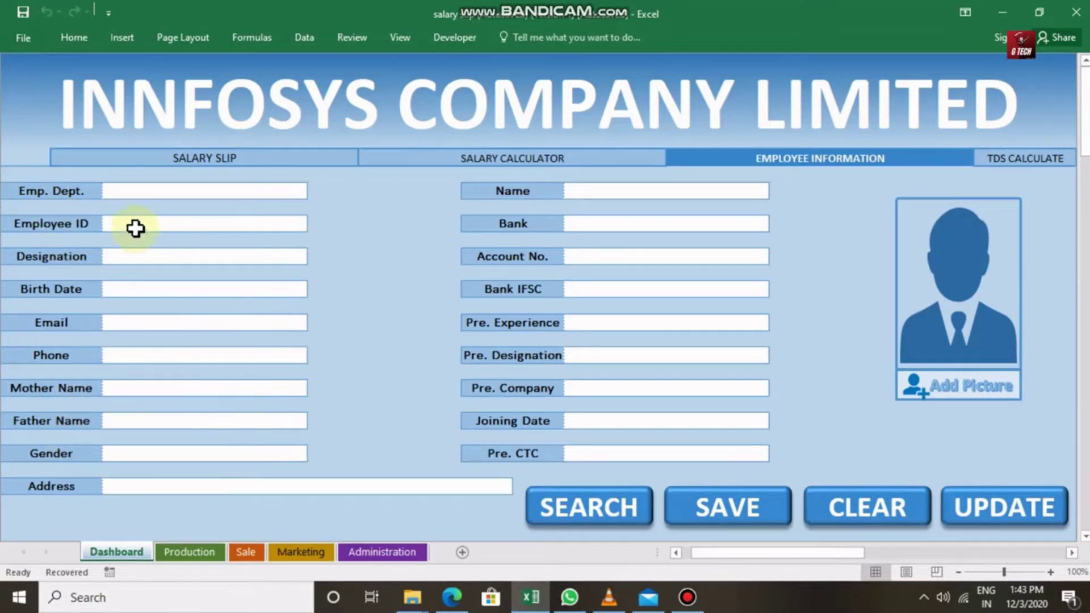
left_click(145, 197)
left_click(313, 189)
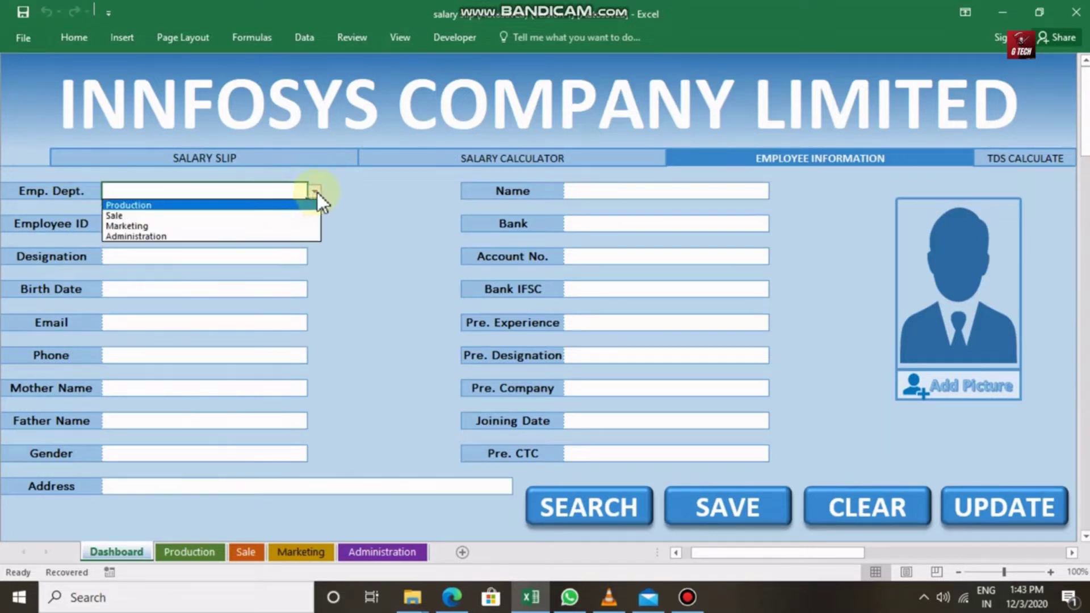
left_click(348, 192)
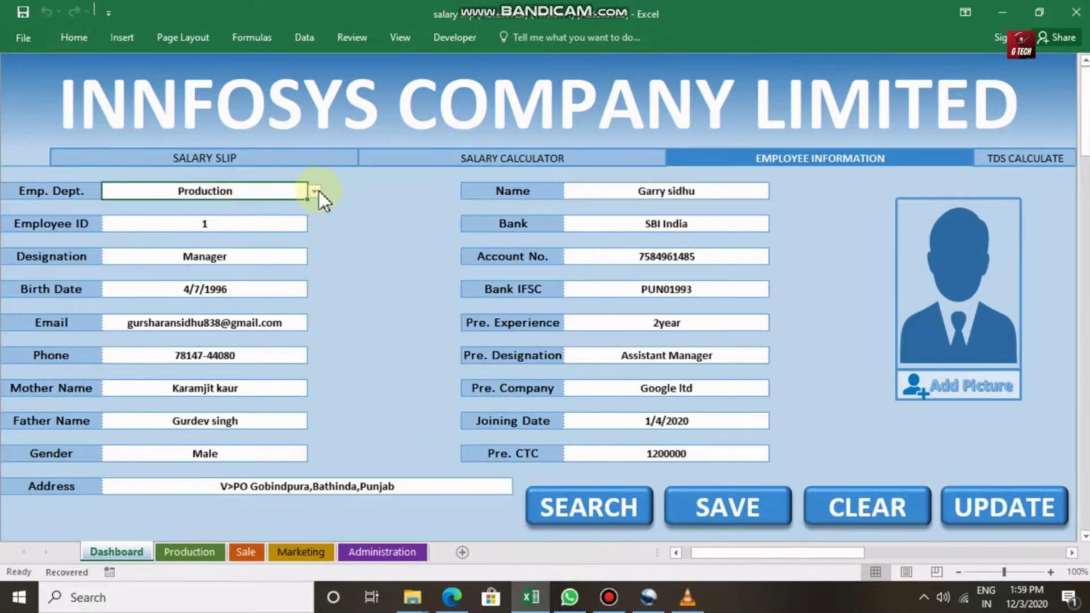
Set the employee's department to Sale and add the white-shirt portrait from the employee's personal folder inside D:\picture.
left_click(315, 191)
left_click(277, 213)
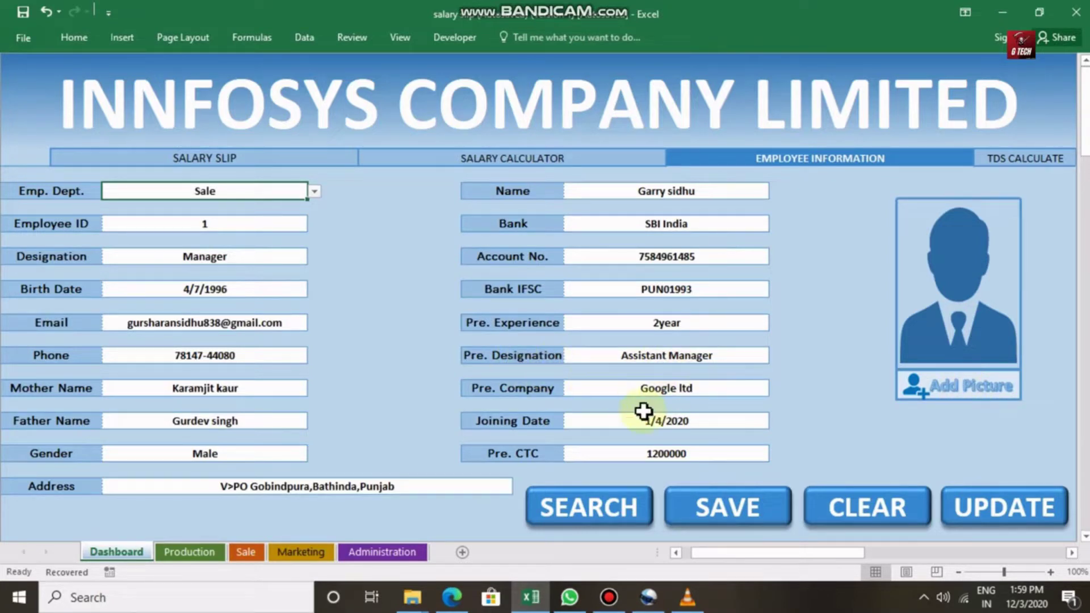
left_click(961, 387)
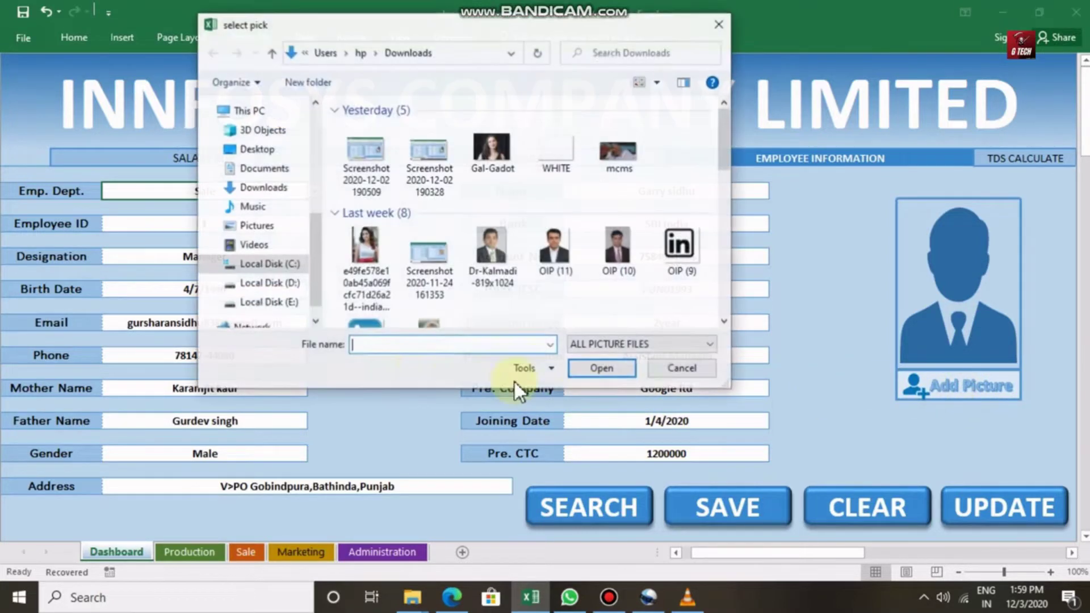
left_click(280, 284)
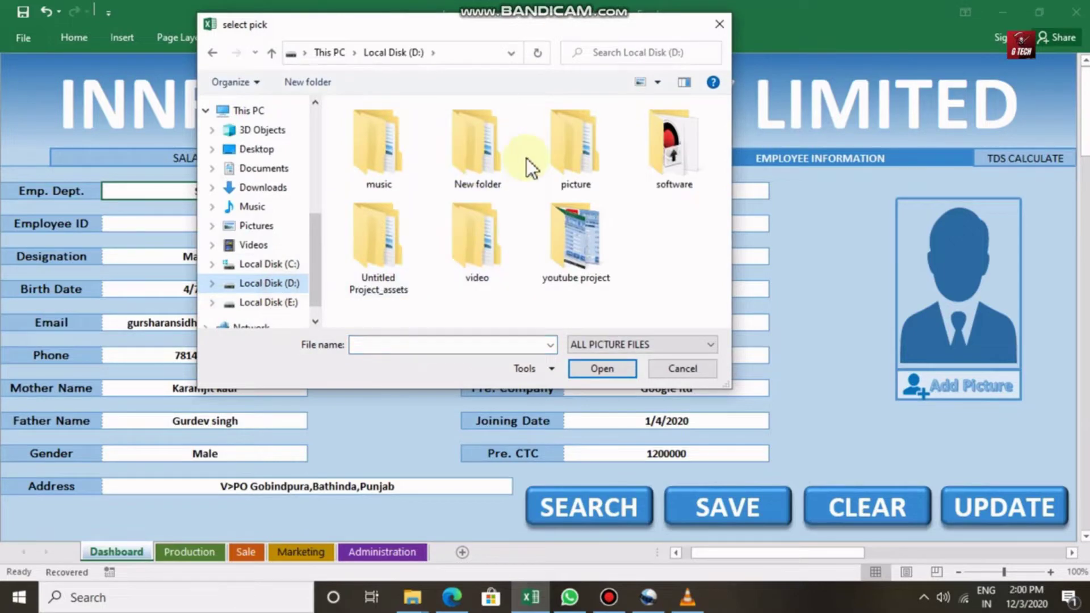
double_click(579, 170)
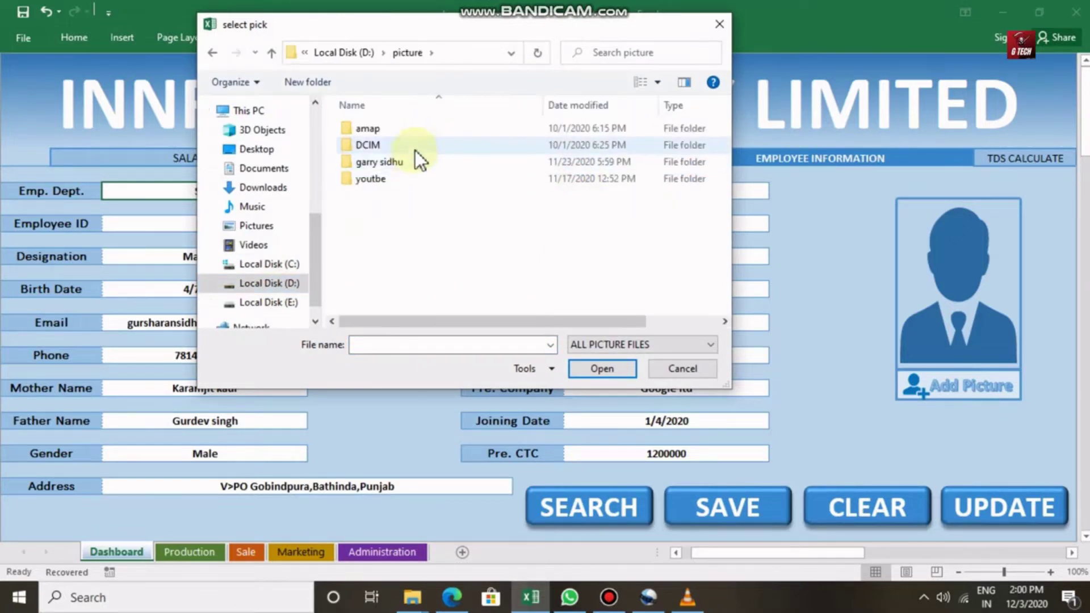
double_click(411, 164)
left_click(575, 223)
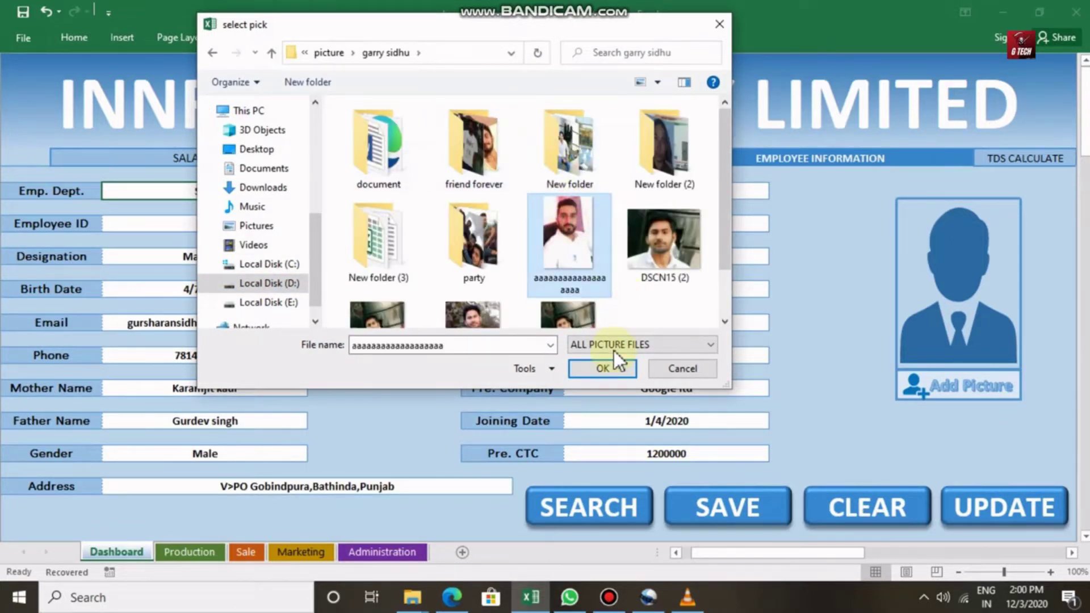
left_click(602, 369)
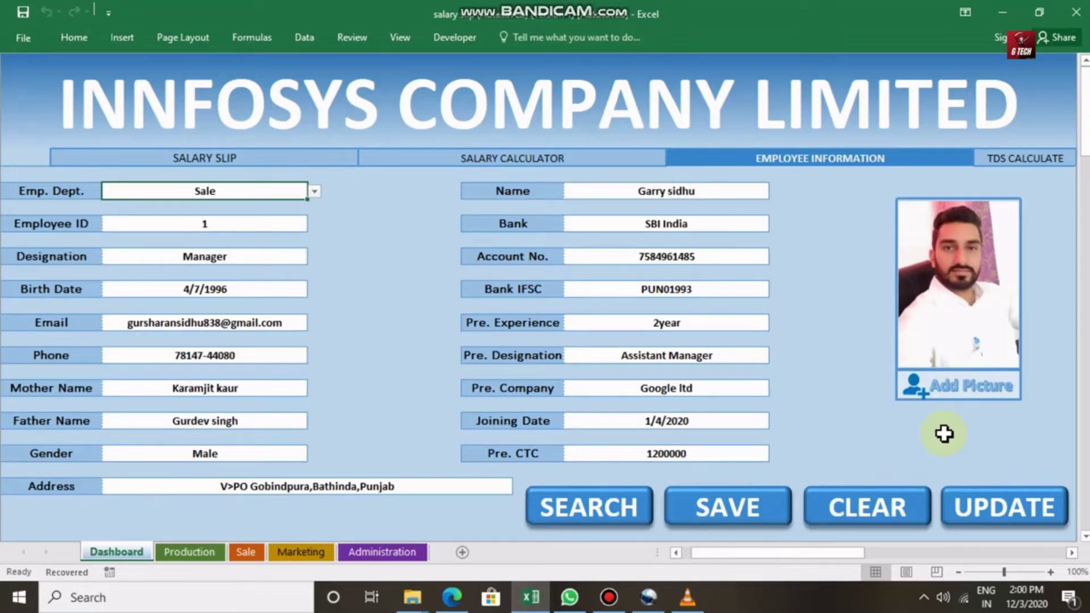
Save the new employee record and accept clearing the form data.
left_click(729, 514)
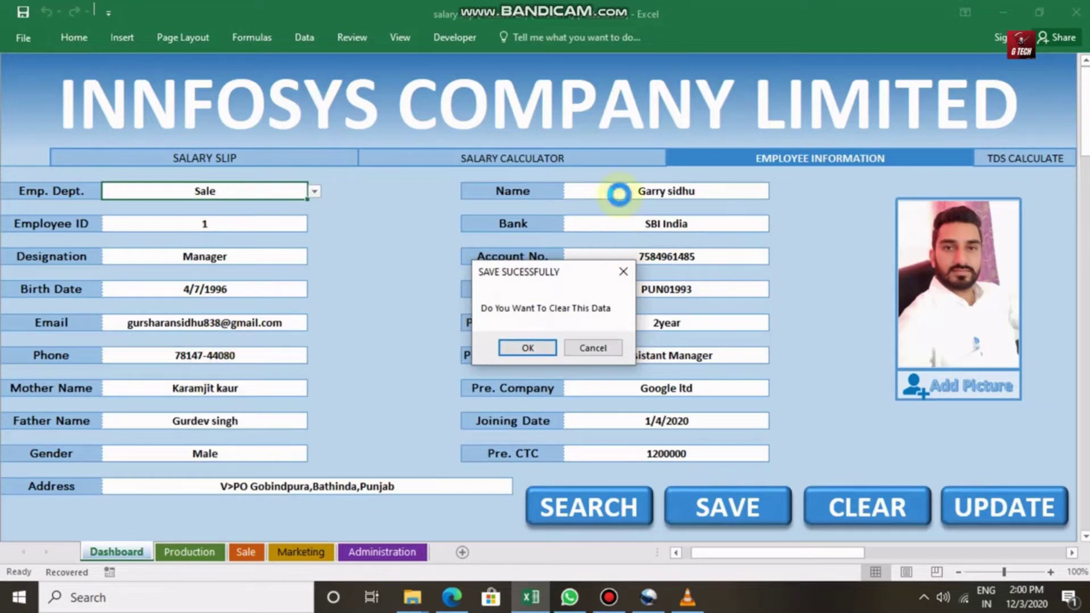
left_click(533, 351)
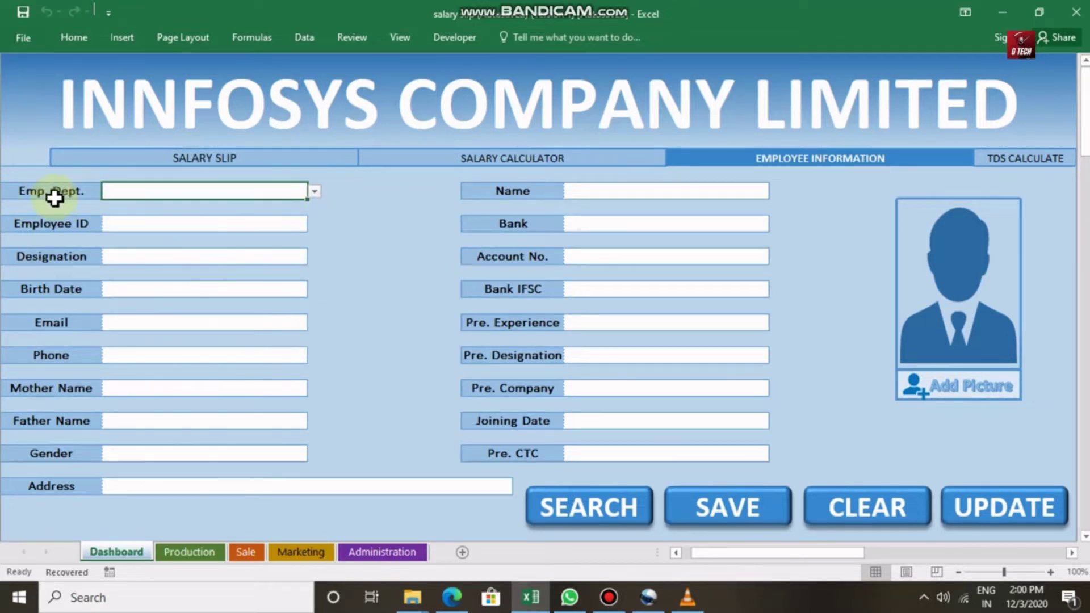
Load the newly saved employee's record by choosing the Sale department and the employee's name.
left_click(316, 193)
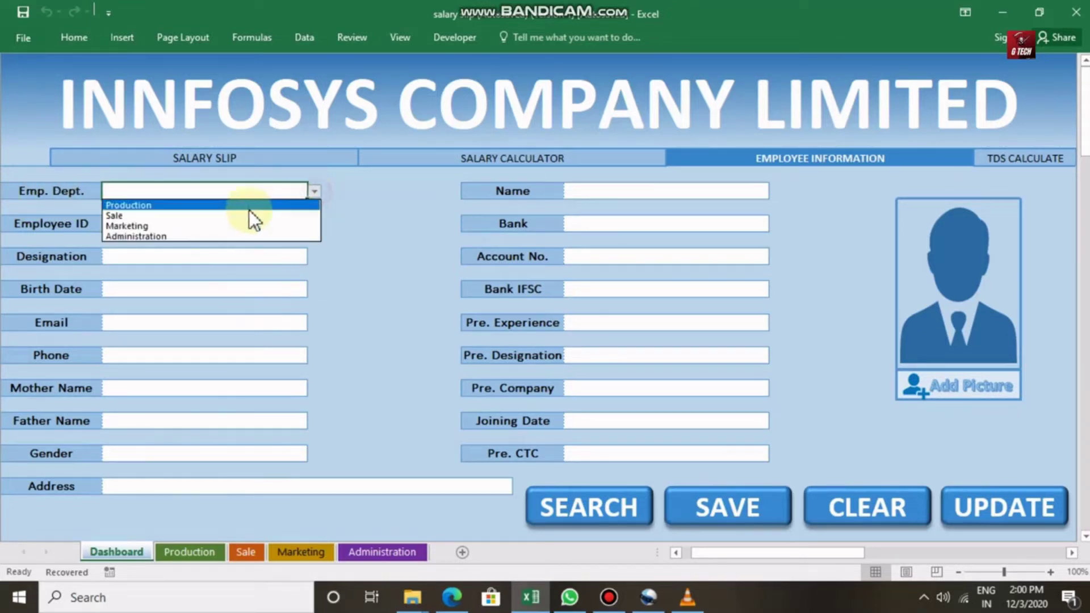
left_click(241, 216)
left_click(589, 189)
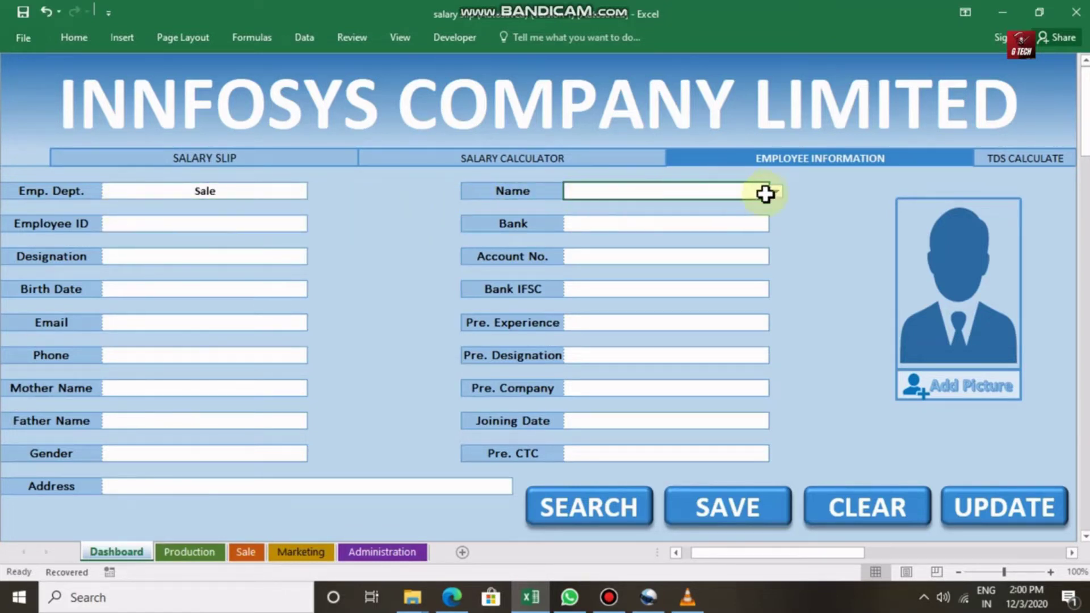
left_click(776, 193)
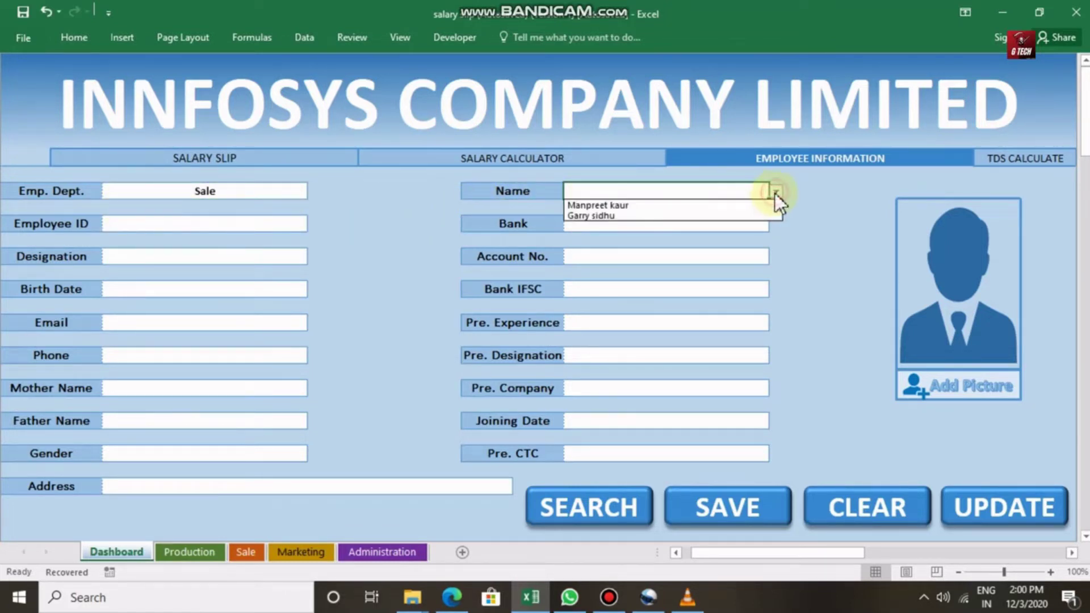
left_click(724, 215)
left_click(593, 510)
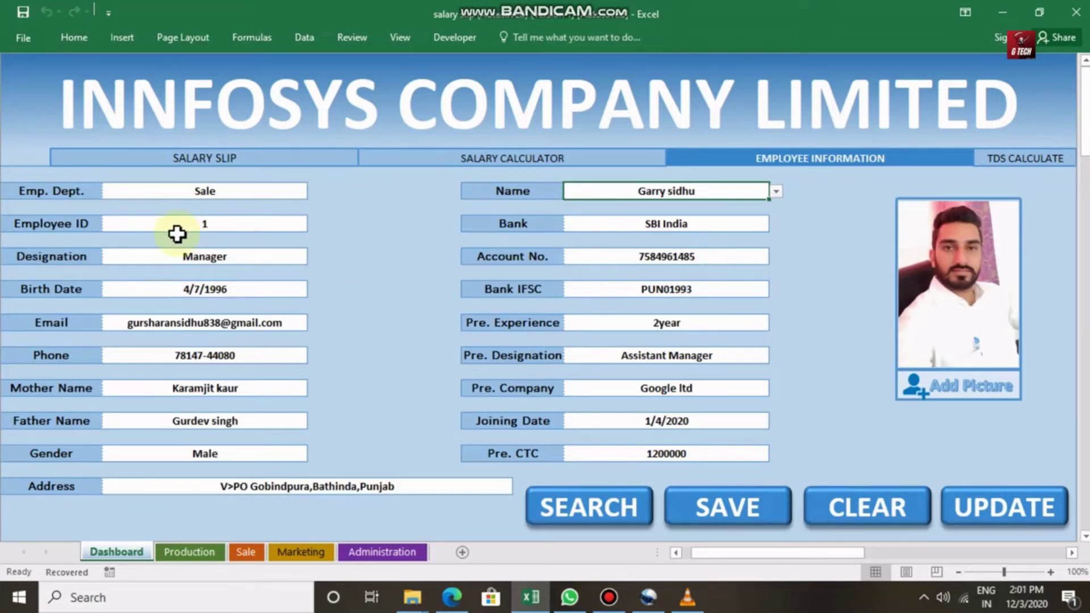
Enter a new four-digit employee ID and replace the portrait with the DSCN15 (2) picture.
left_click(266, 228)
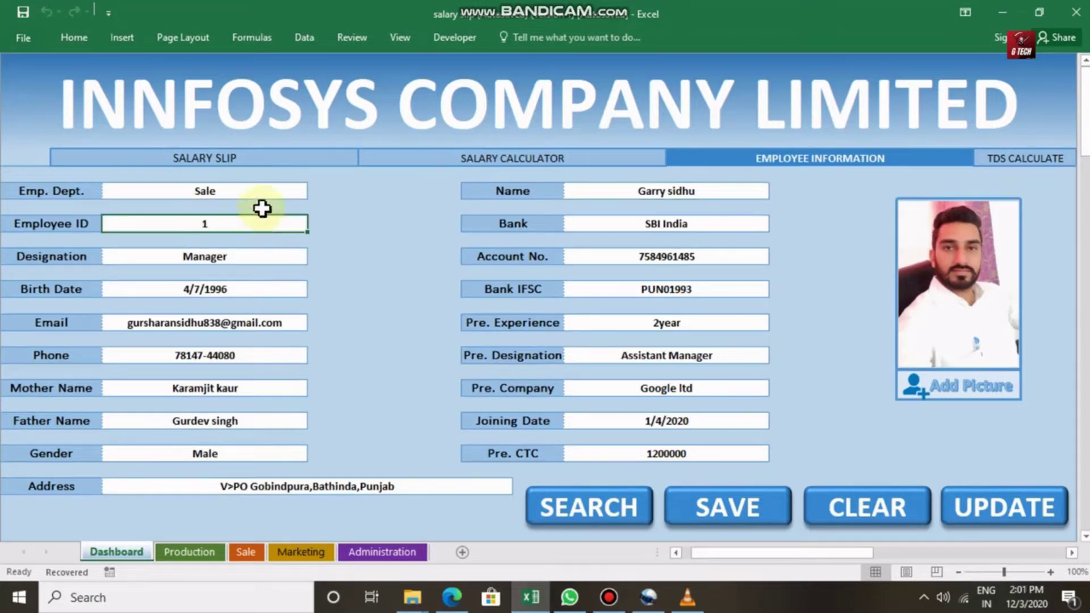
type("1")
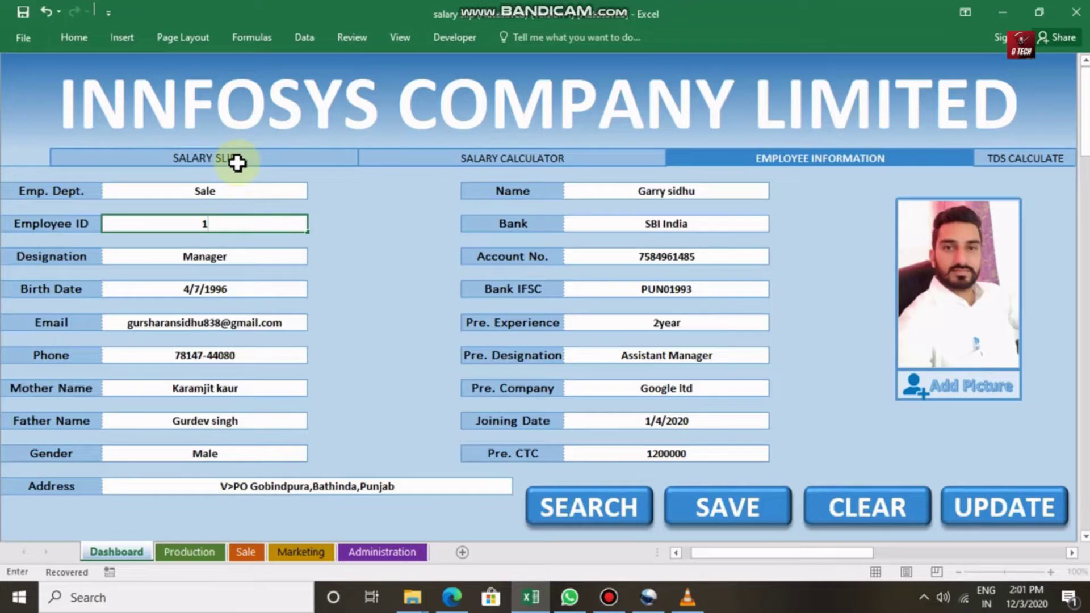
type("111")
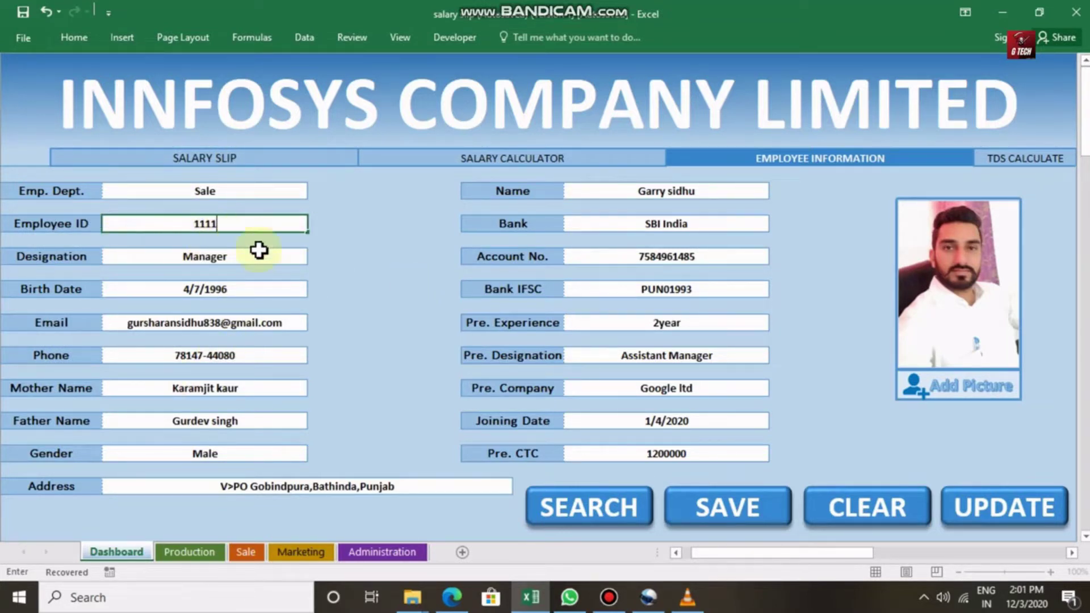
left_click(970, 401)
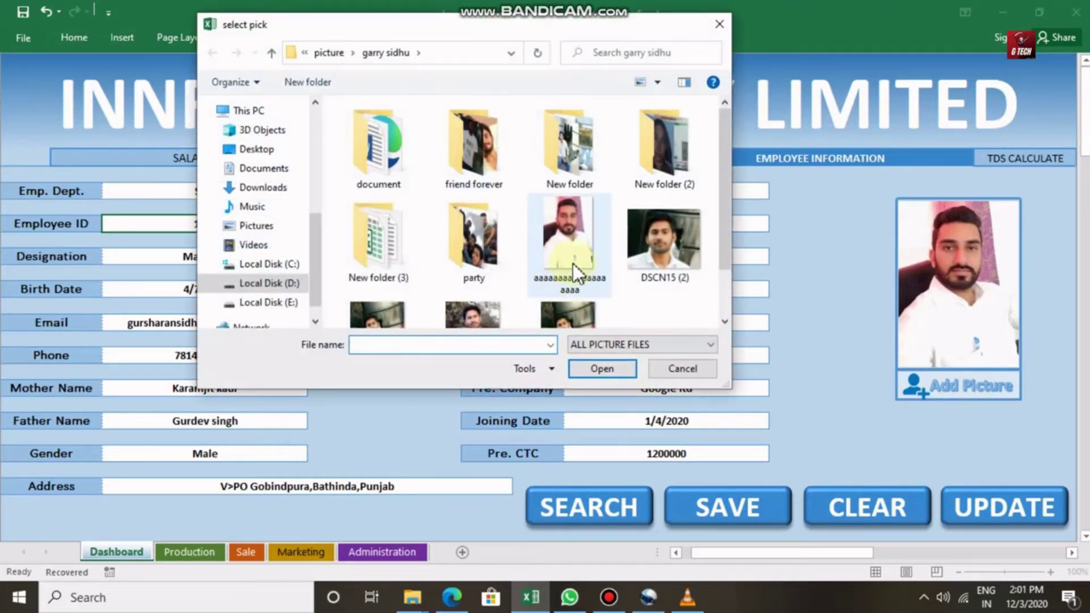
left_click(664, 242)
left_click(602, 369)
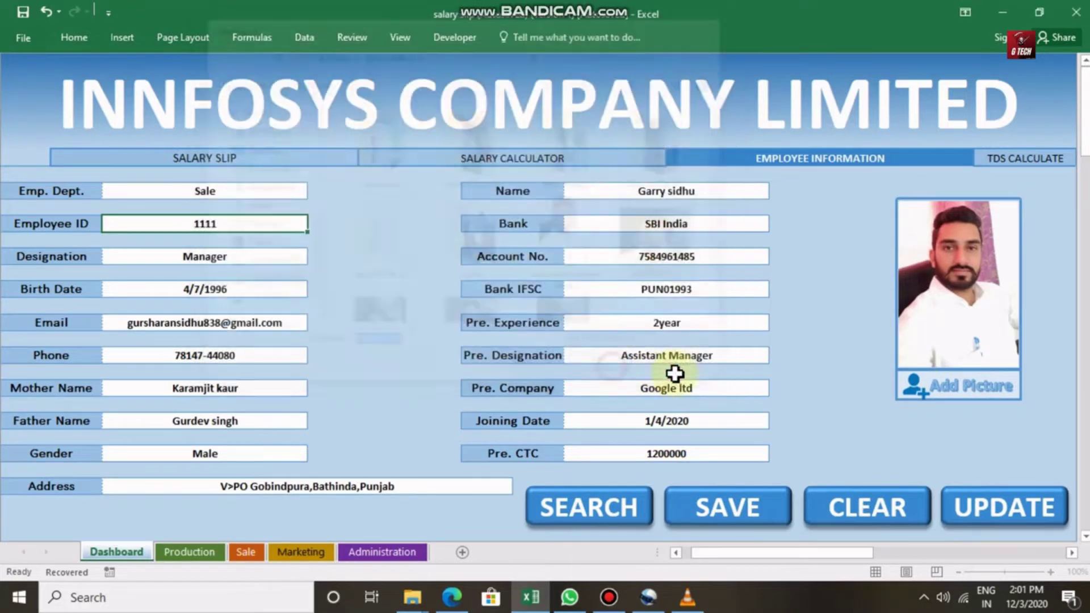
Update the employee record, declining the offer to clear the data, and clear the form manually.
left_click(1007, 519)
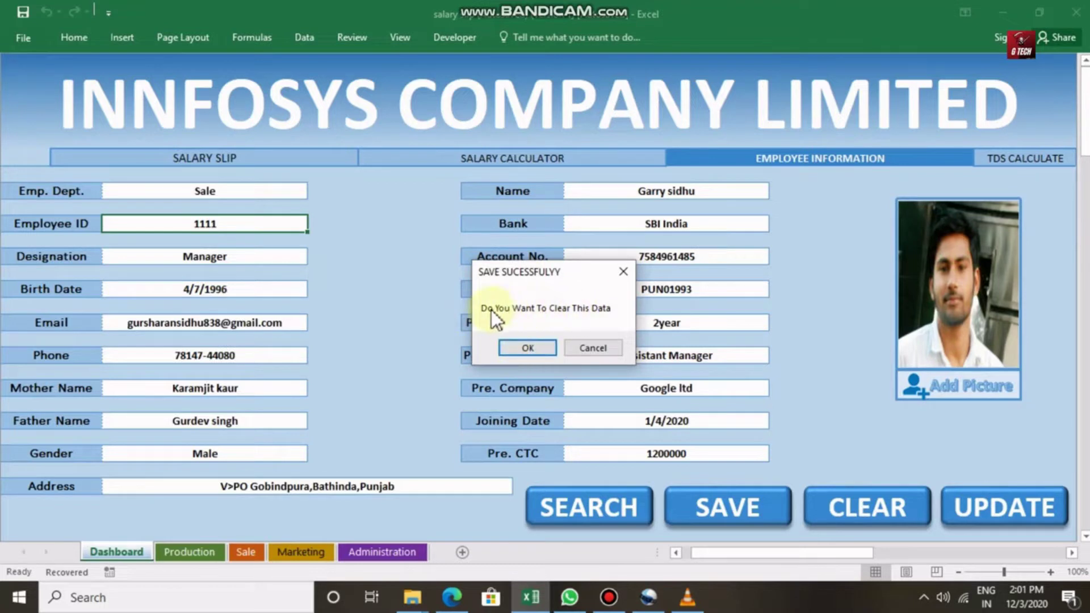
left_click(593, 348)
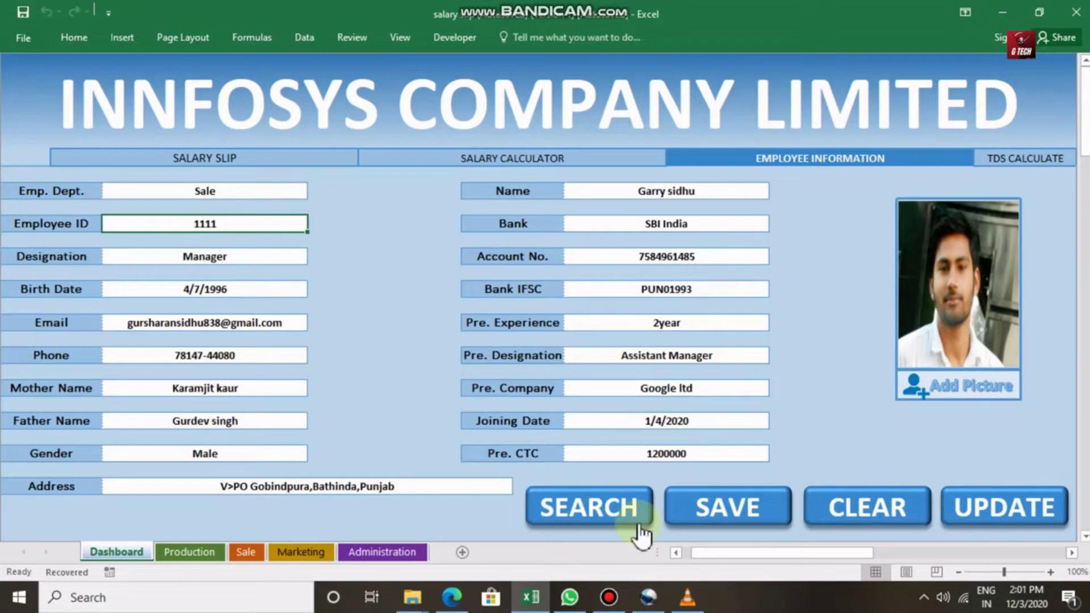
left_click(864, 518)
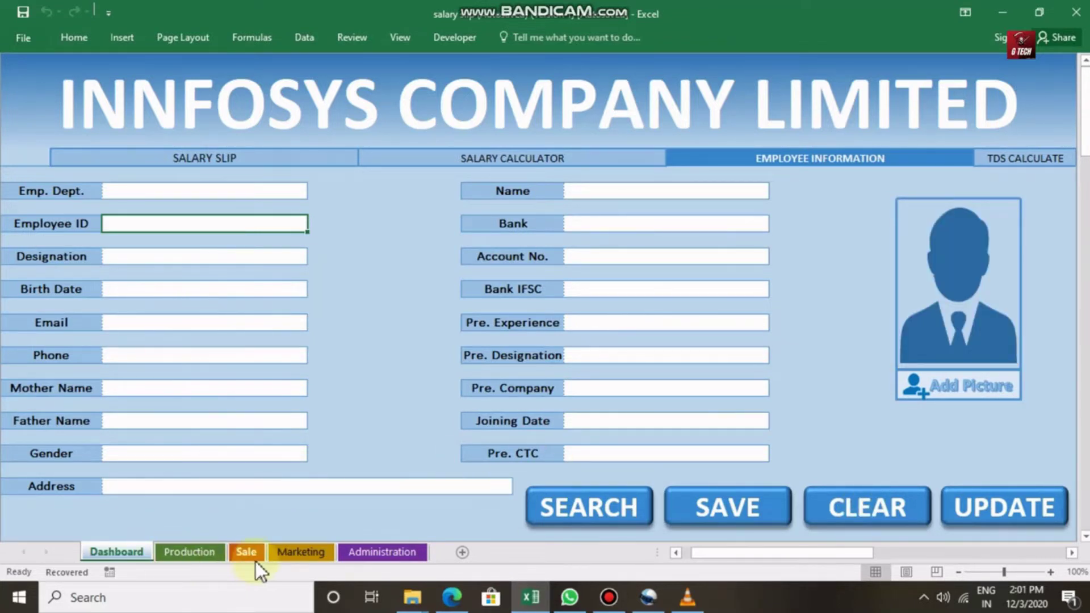
Search for the updated record using the Sale department and the second listed employee's name.
left_click(222, 191)
left_click(312, 191)
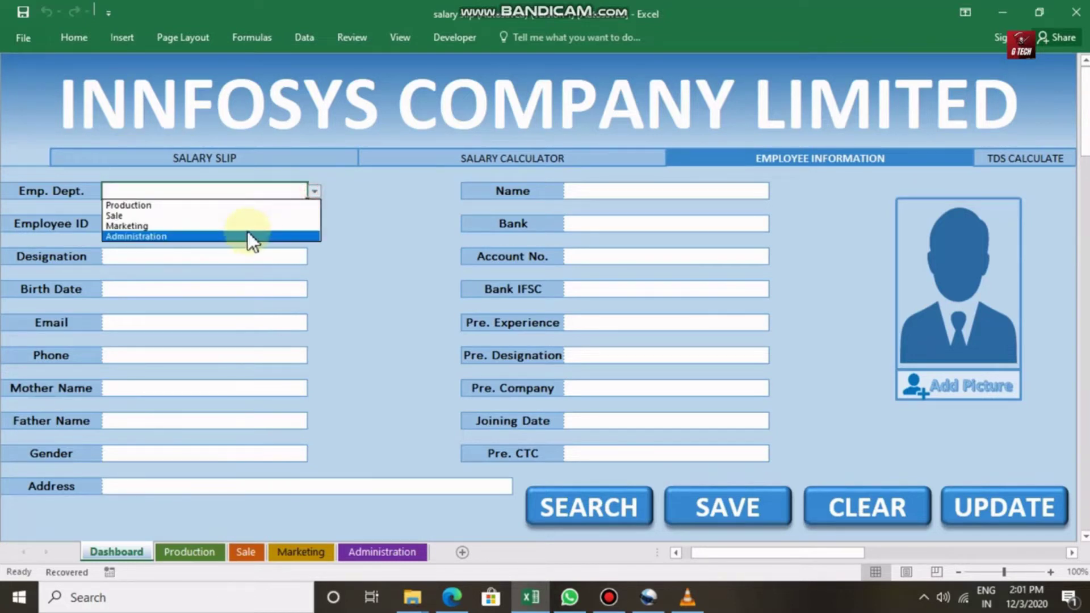
left_click(244, 216)
left_click(614, 187)
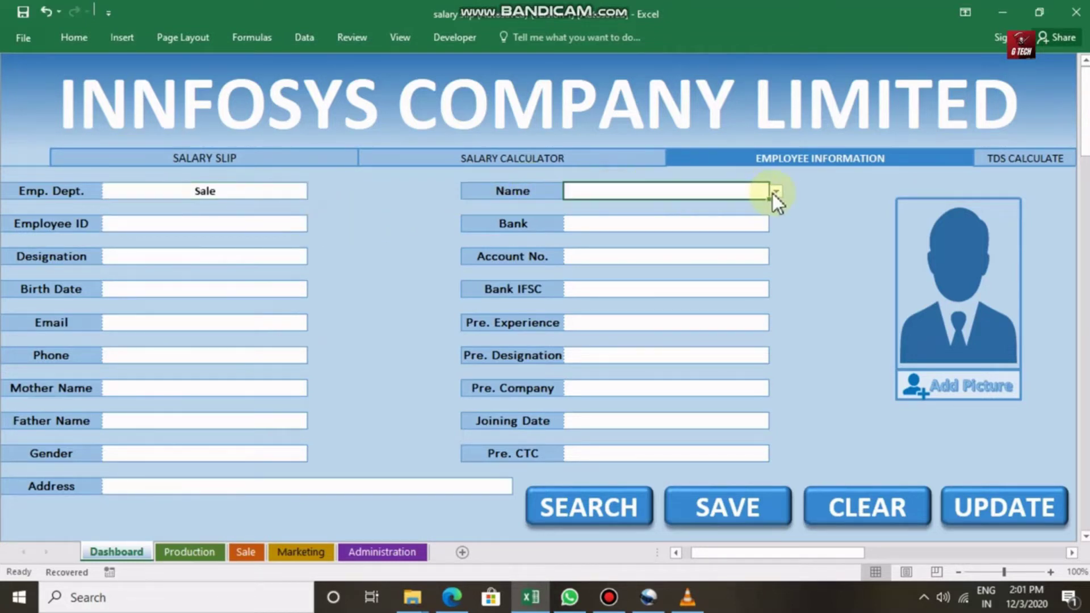
left_click(775, 192)
left_click(733, 215)
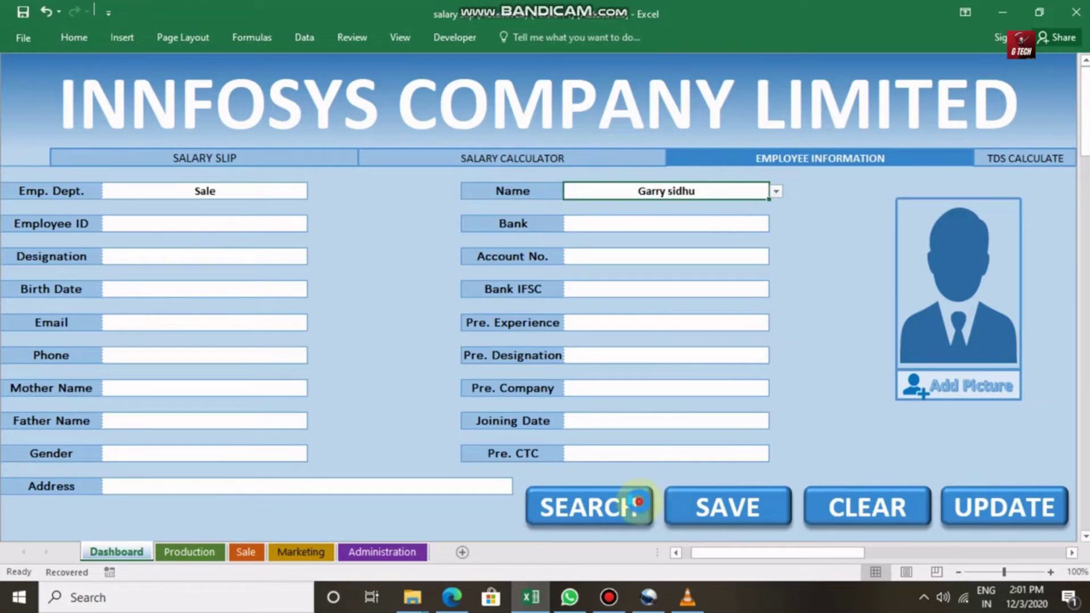
left_click(630, 506)
Check the stored employee ID in the first columns of the Sale sheet and return to the Dashboard.
left_click(245, 552)
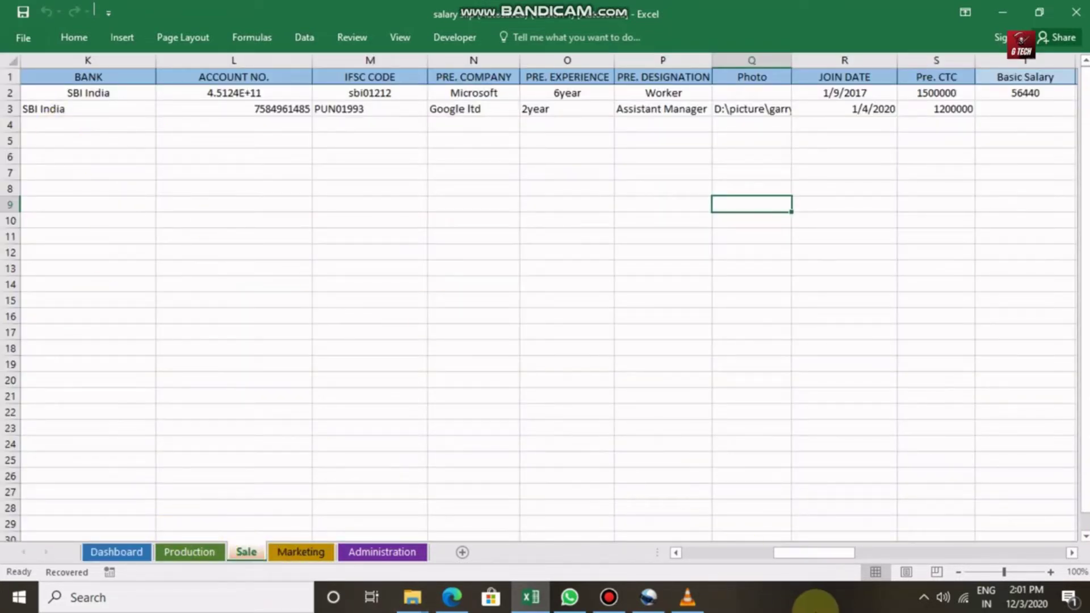
left_click_drag(846, 553, 579, 554)
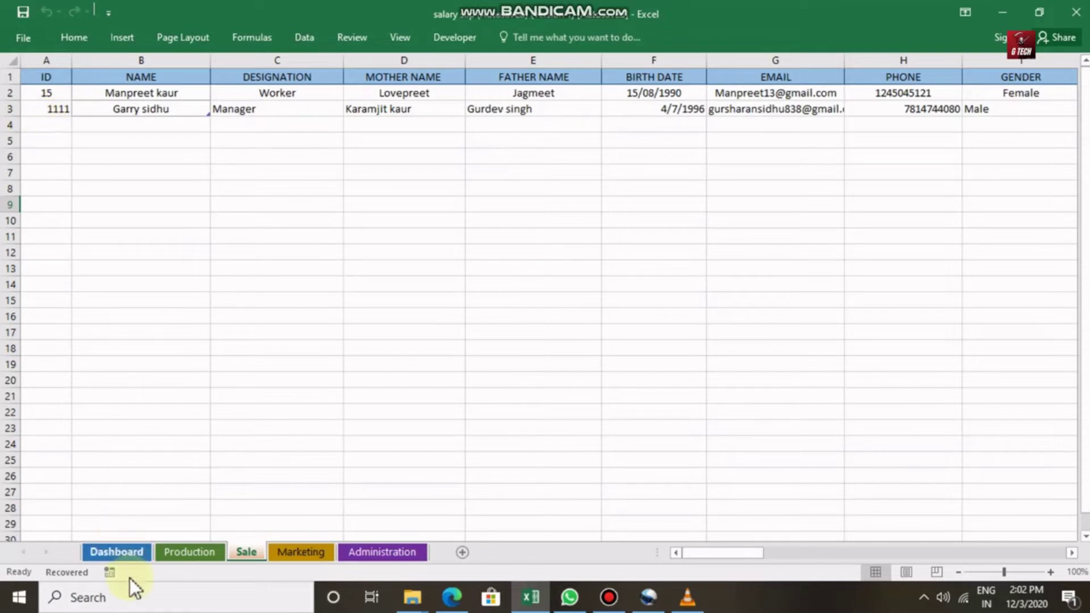
left_click(108, 553)
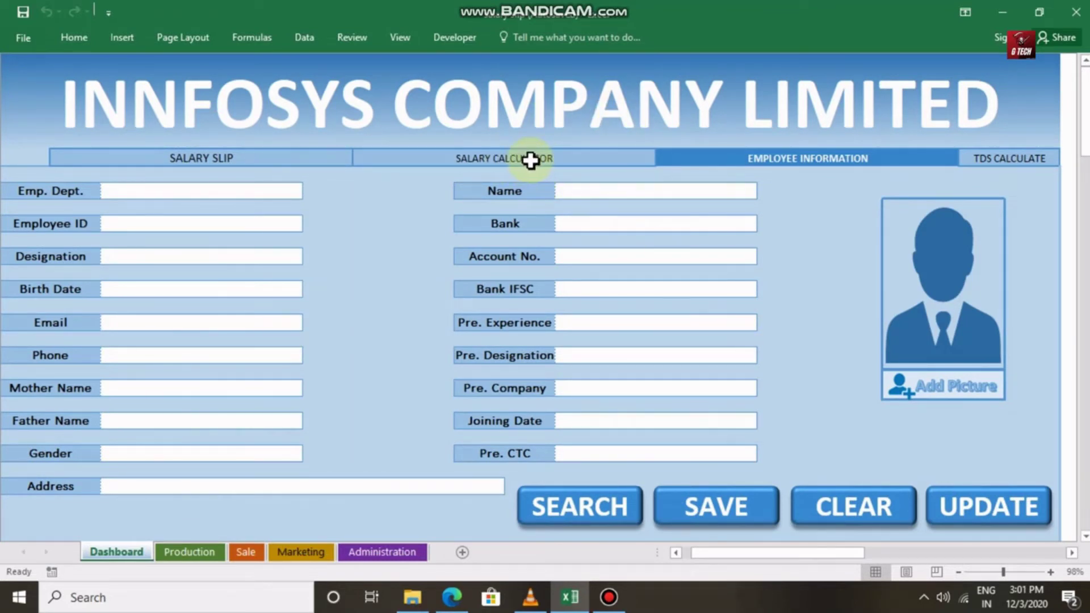
Open the Salary Calculator page and search for the salary details of the second listed employee in the Production department.
left_click(531, 161)
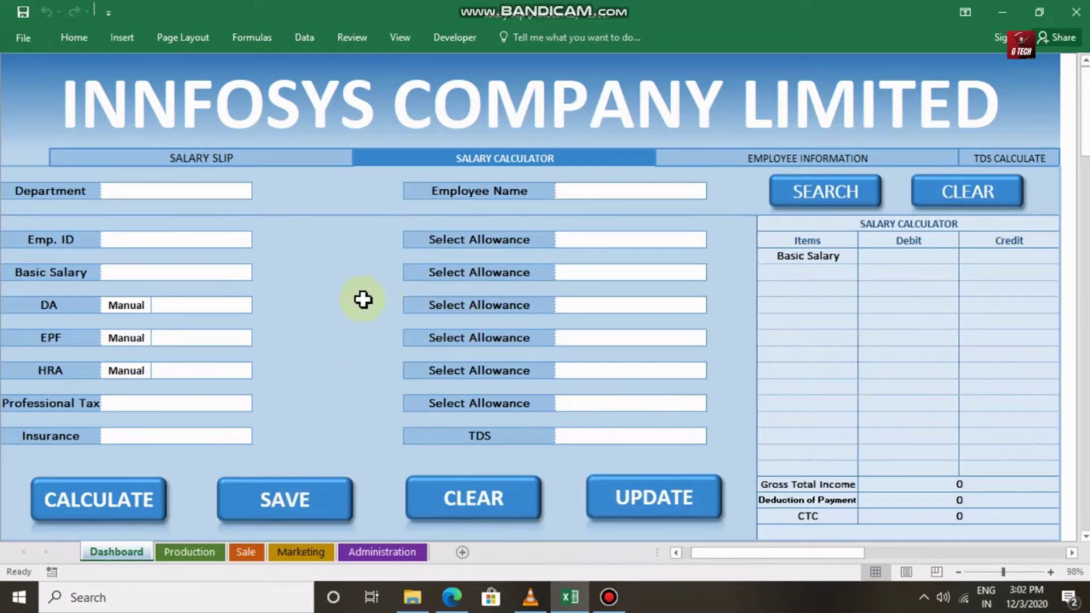
left_click(206, 195)
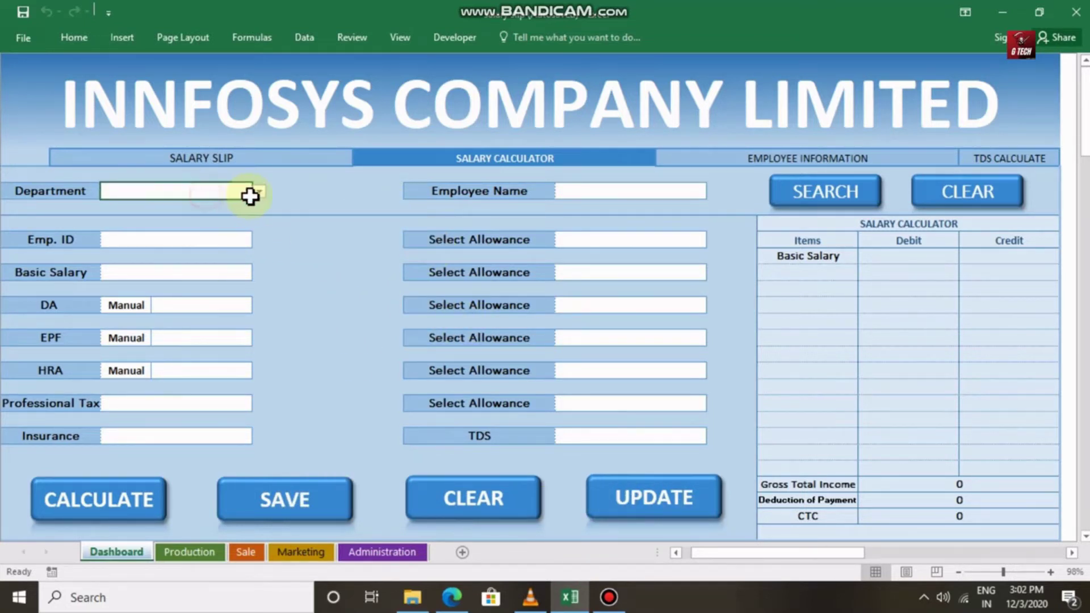
left_click(259, 193)
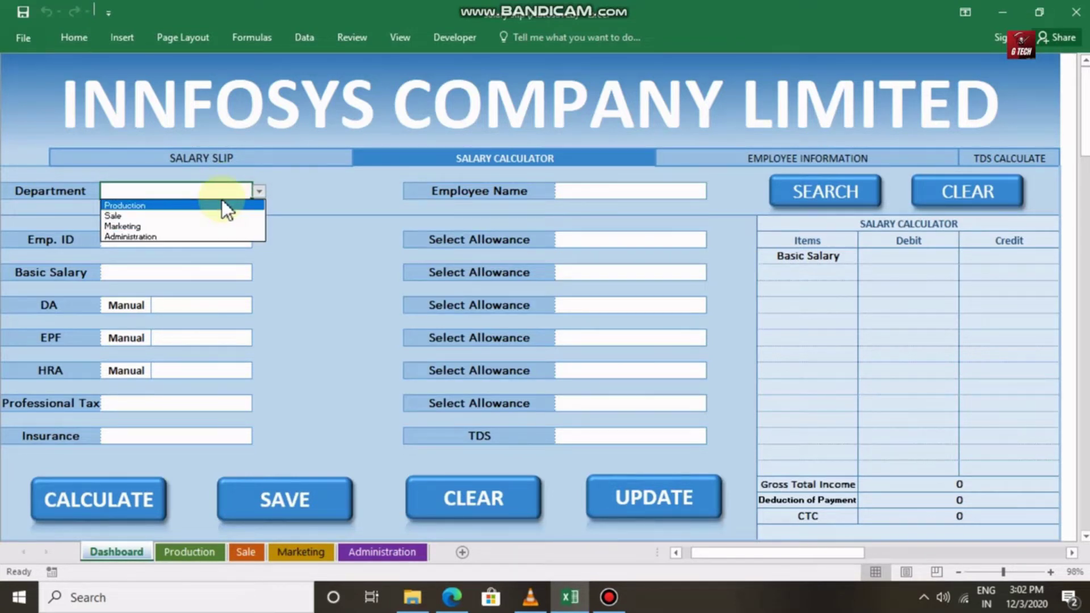
left_click(222, 199)
left_click(259, 193)
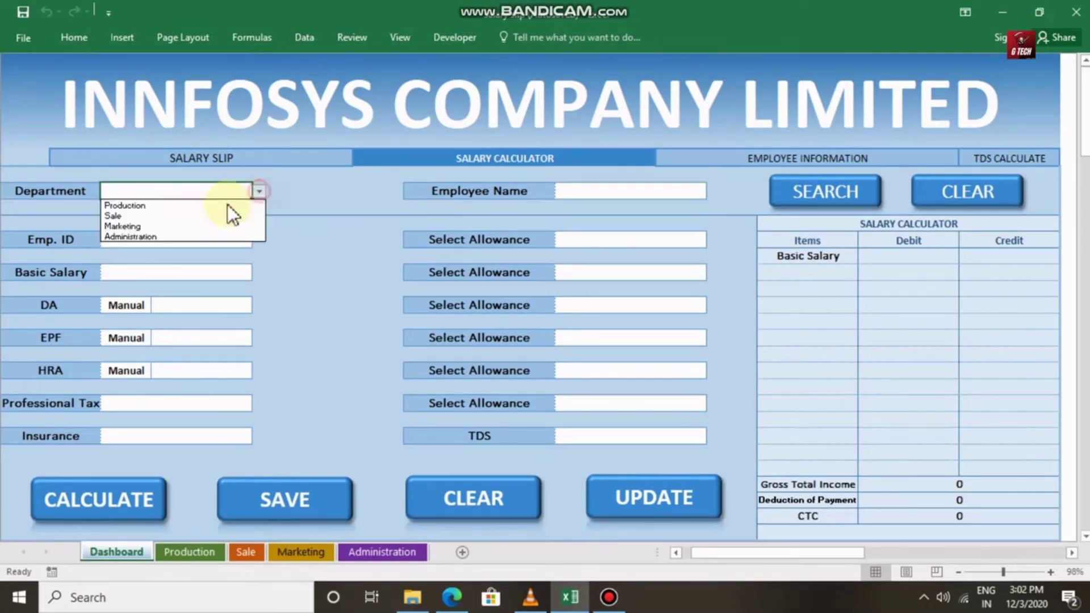
left_click(227, 205)
left_click(635, 190)
left_click(714, 192)
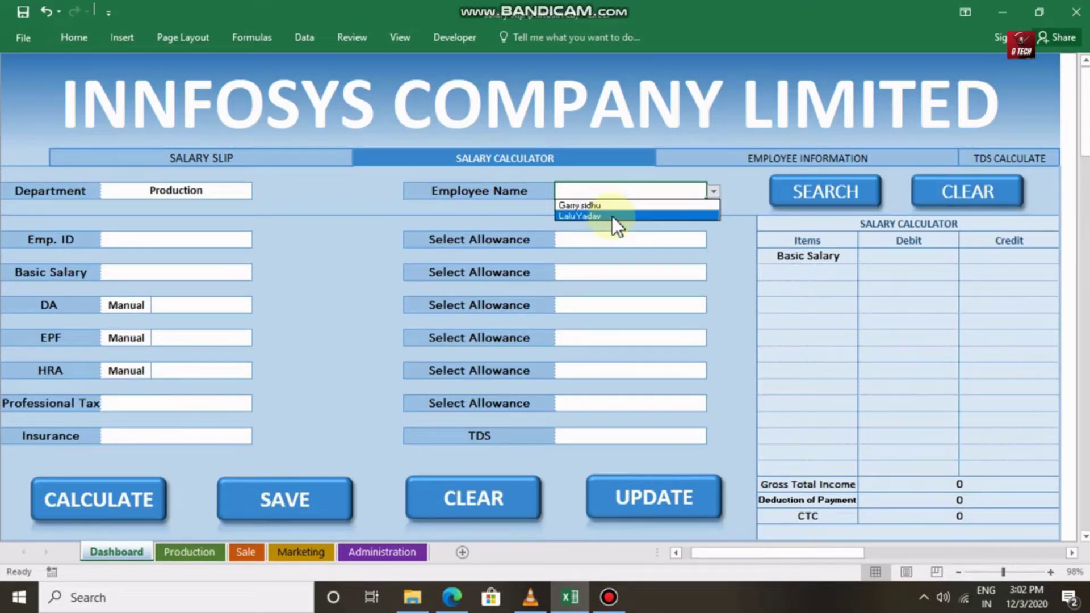
left_click(615, 215)
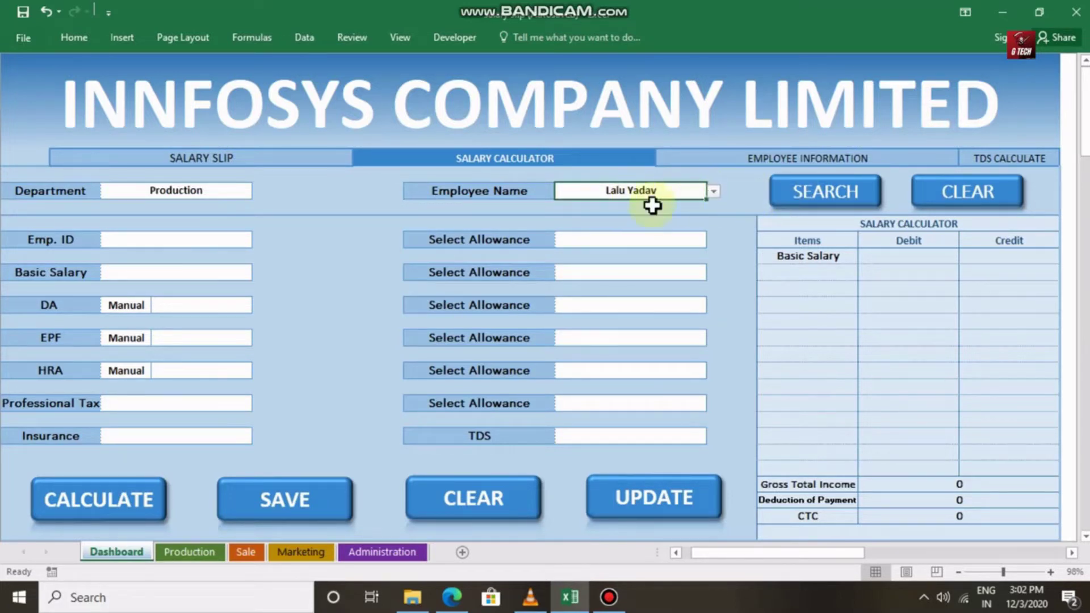
left_click(801, 196)
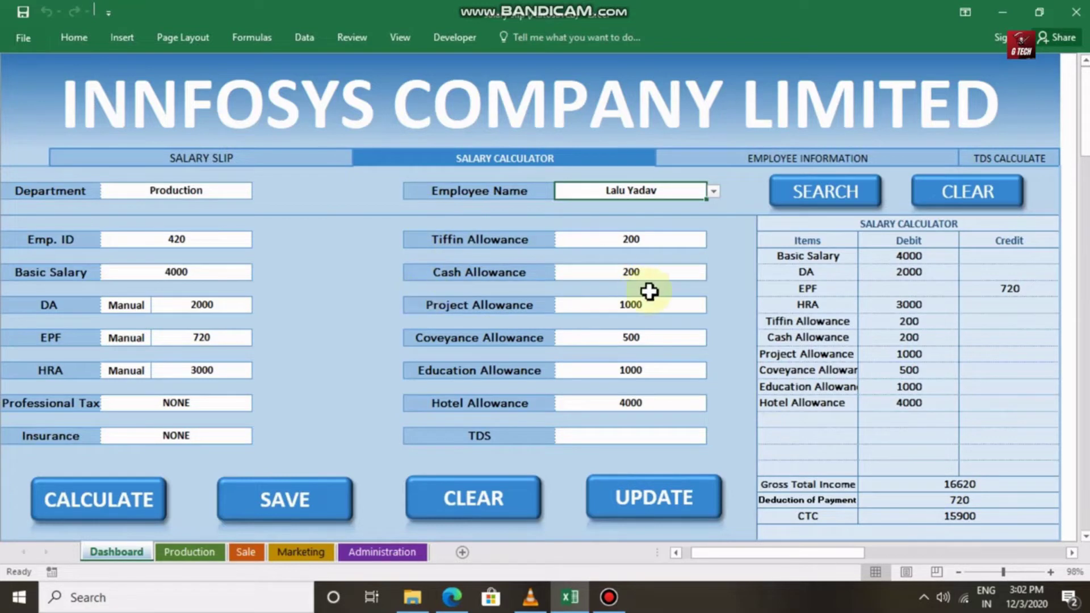
Clear the calculator search and load the second listed employee of the Sale department.
left_click(973, 196)
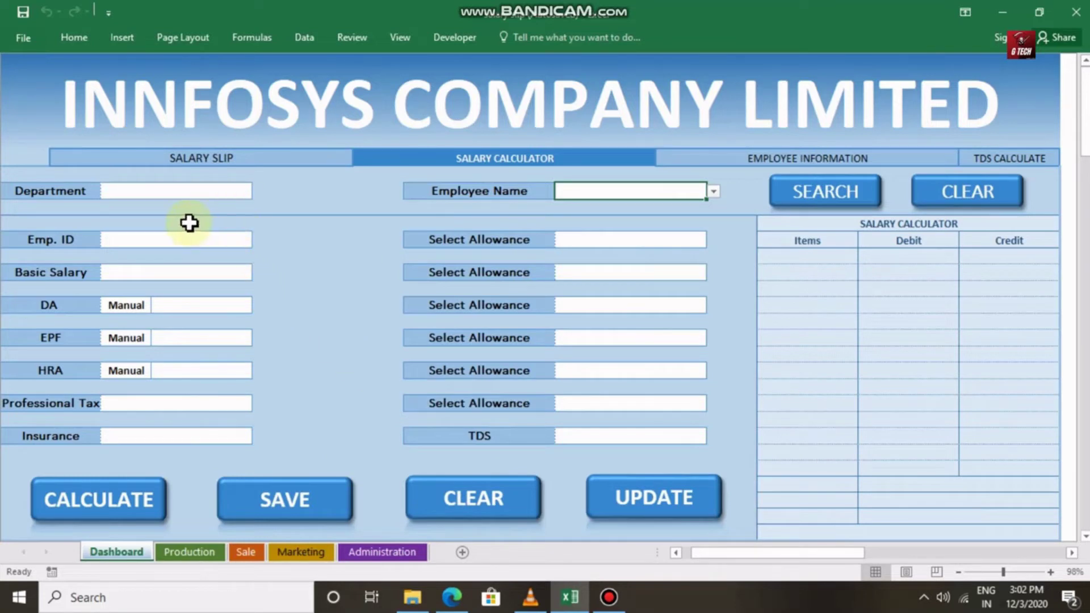
left_click(149, 197)
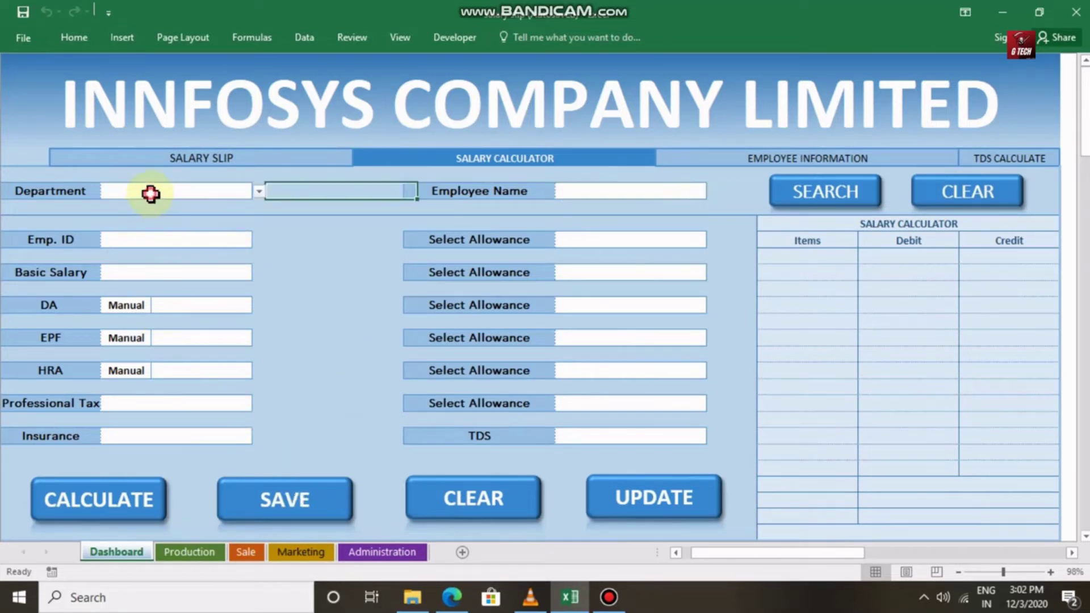
left_click(259, 192)
left_click(209, 216)
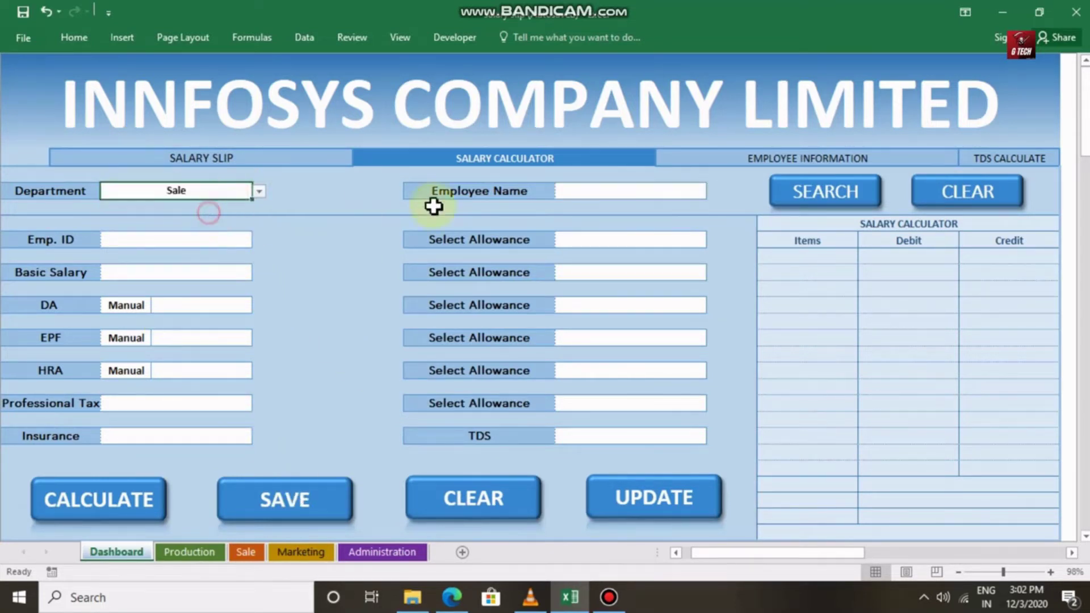
left_click(606, 193)
left_click(710, 194)
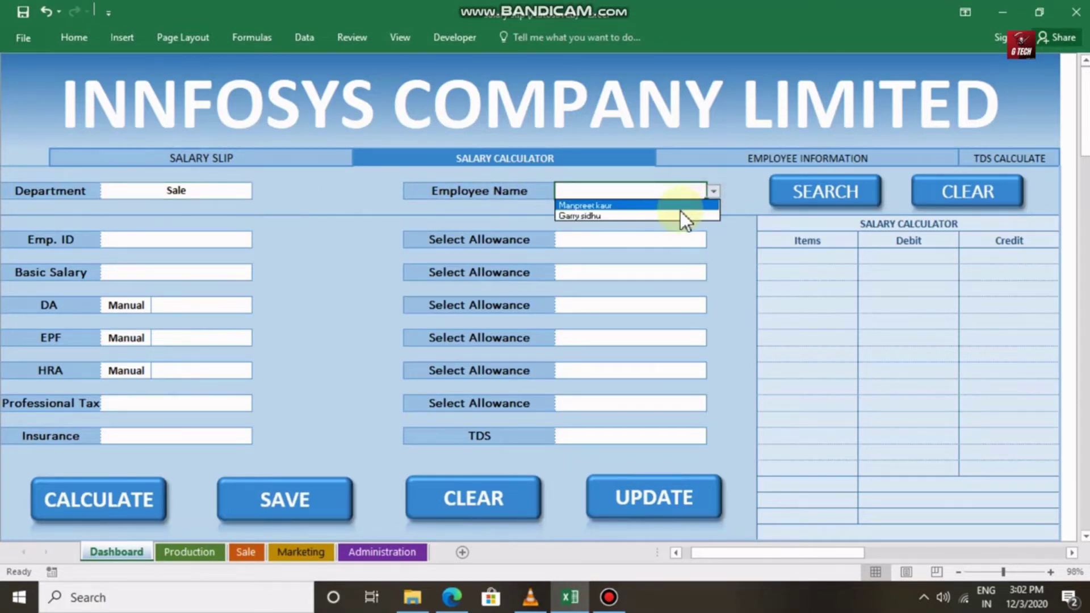
left_click(681, 214)
left_click(783, 203)
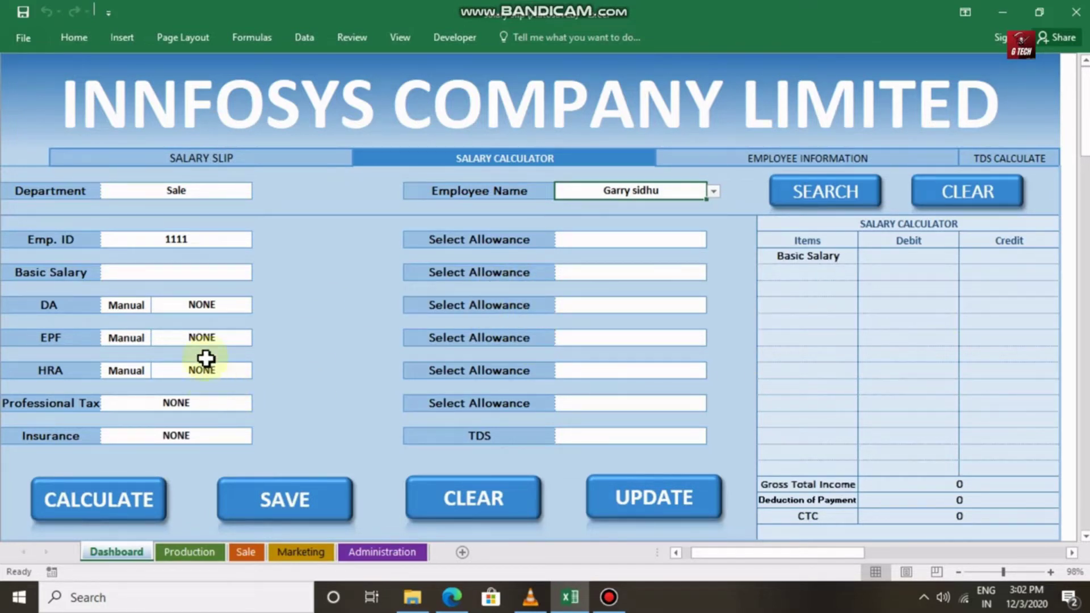
Enter a basic salary of 20000 and set the DA rate to 100%.
left_click(181, 273)
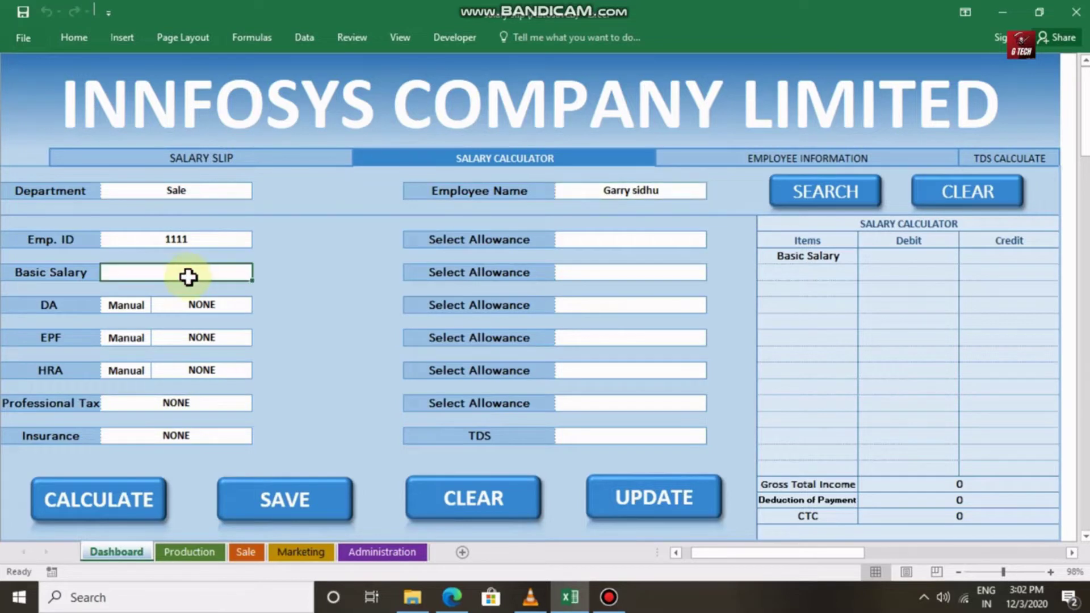
type("20000")
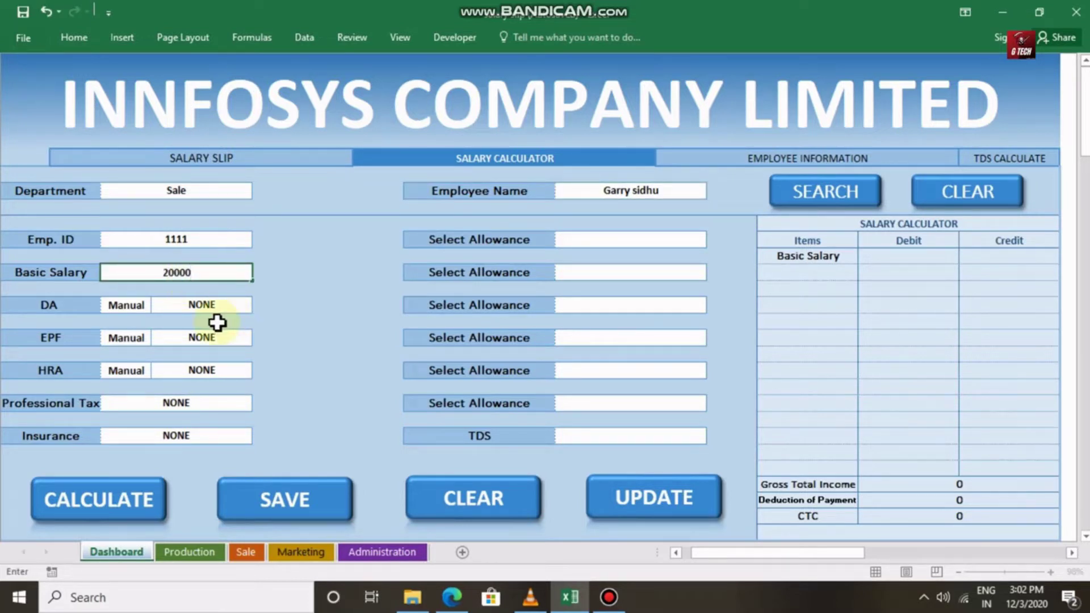
left_click(115, 305)
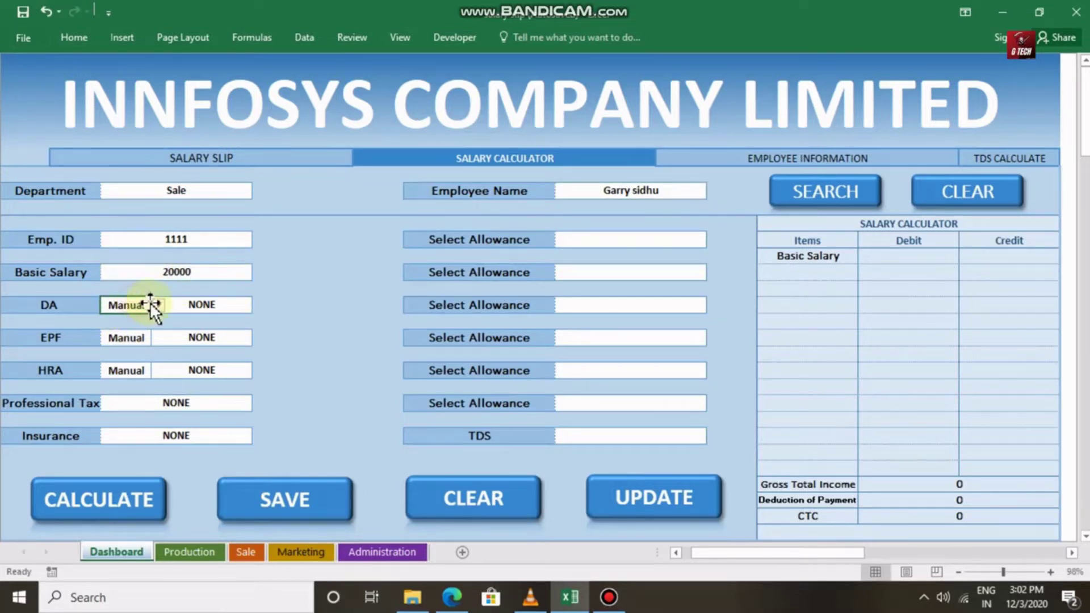
left_click(159, 305)
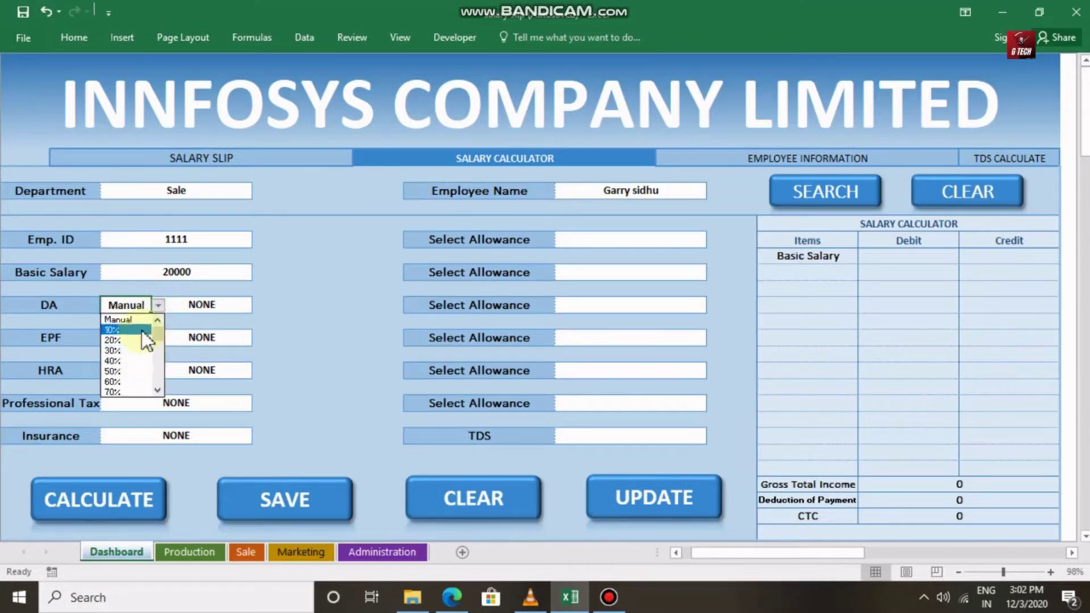
left_click(158, 391)
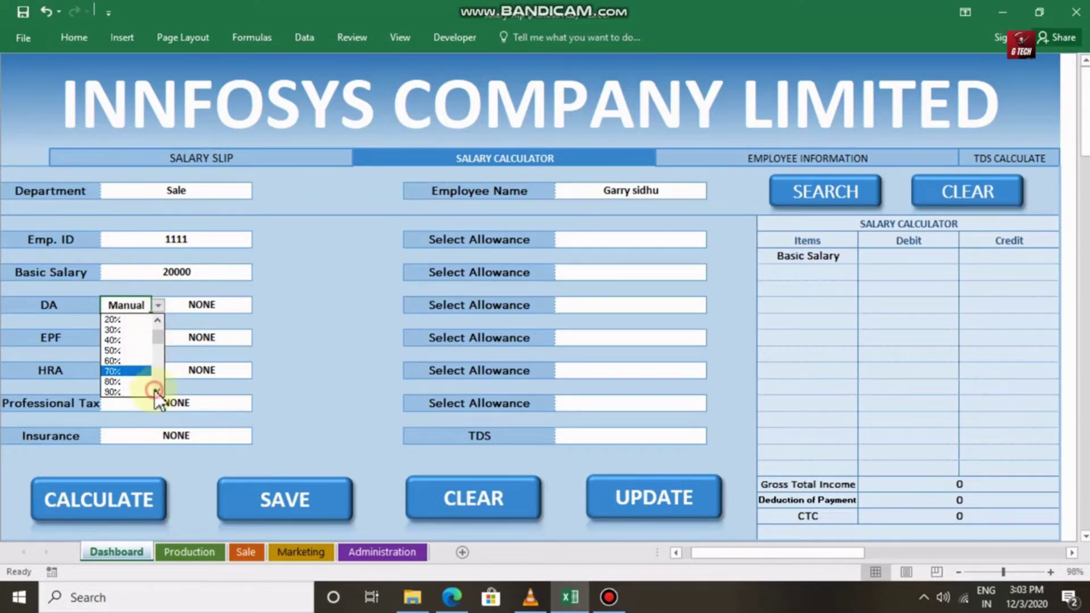
left_click(157, 390)
left_click(131, 391)
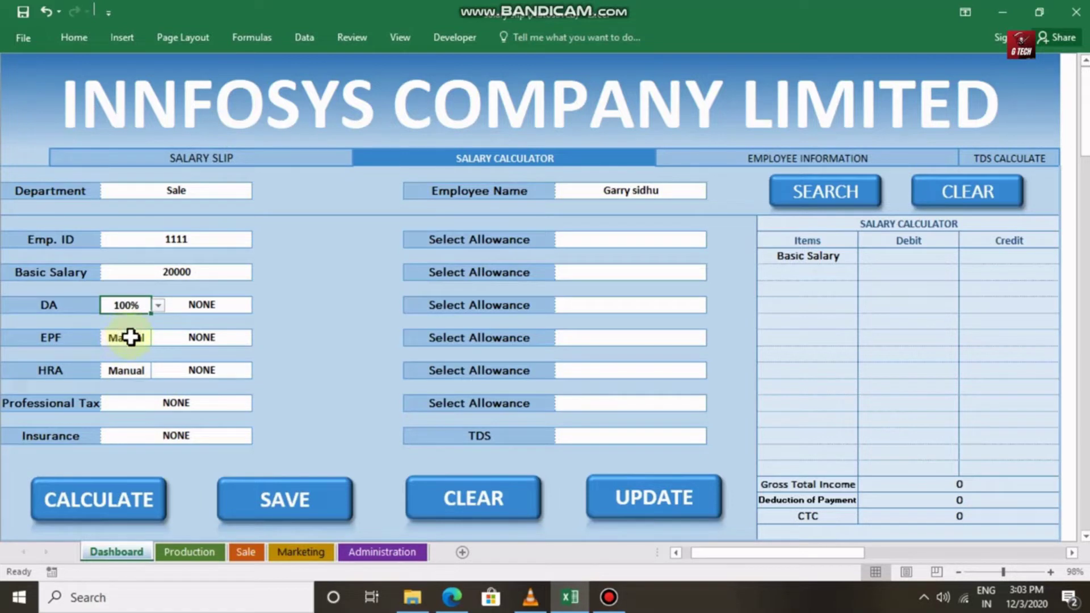
left_click(200, 307)
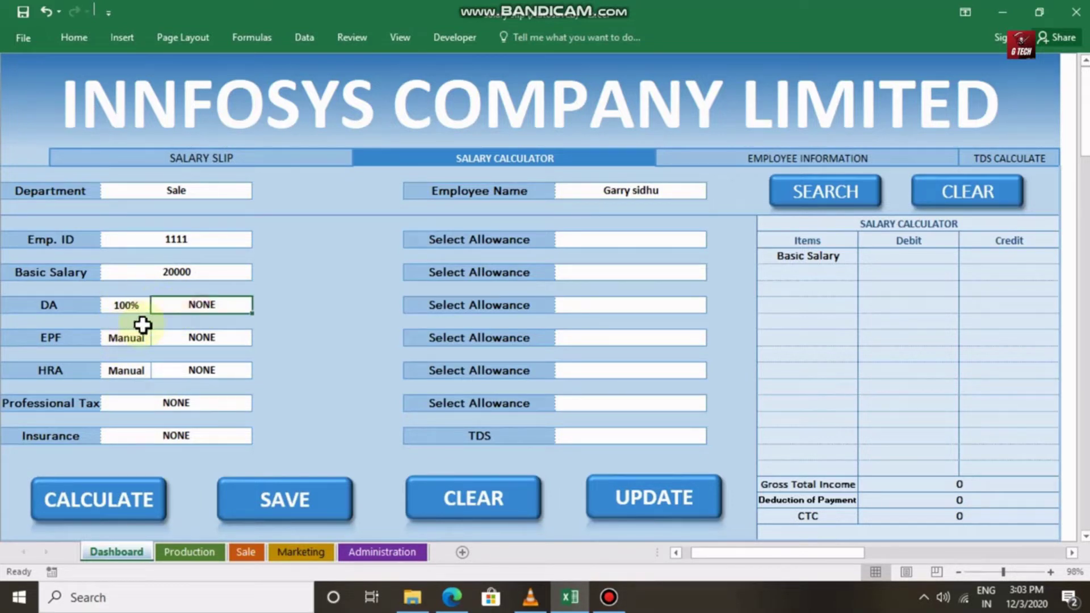
Set the EPF rate to 12% and the HRA rate to 50%.
left_click(131, 339)
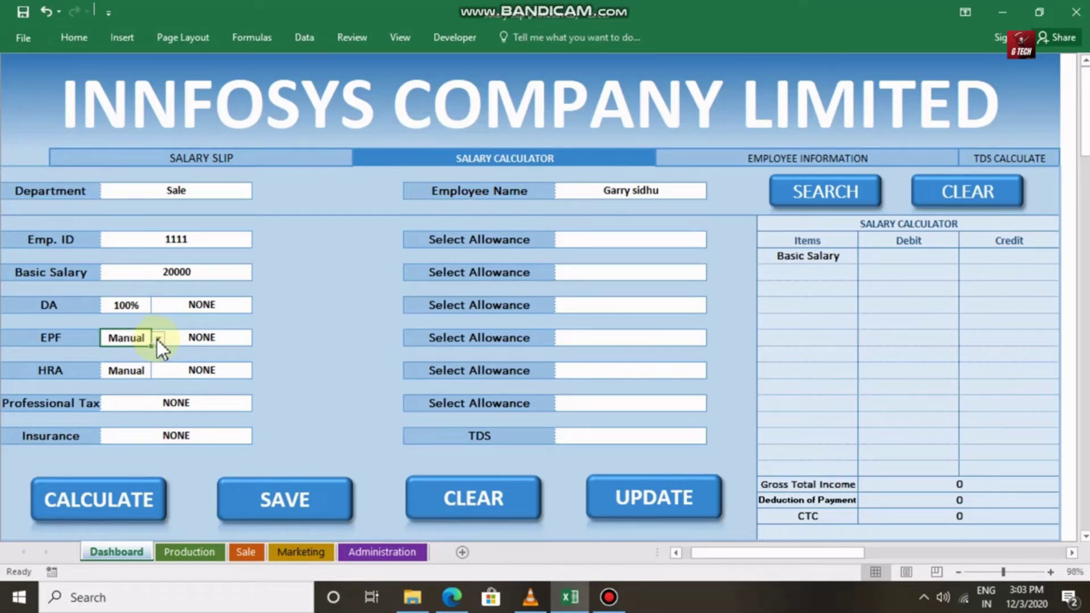
left_click(158, 339)
left_click(139, 366)
left_click(127, 372)
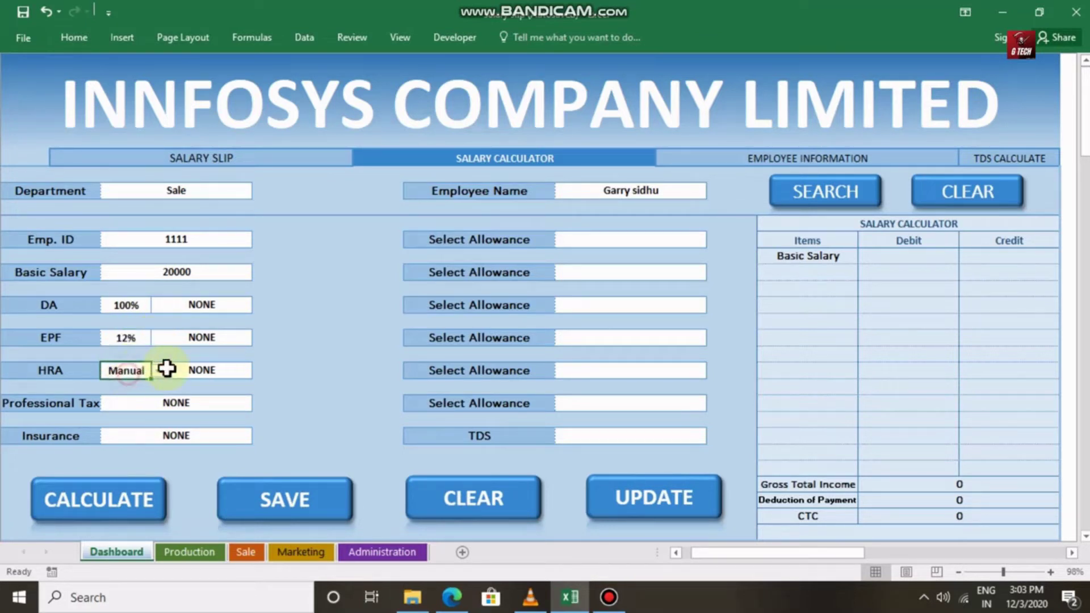
left_click(158, 372)
left_click(128, 405)
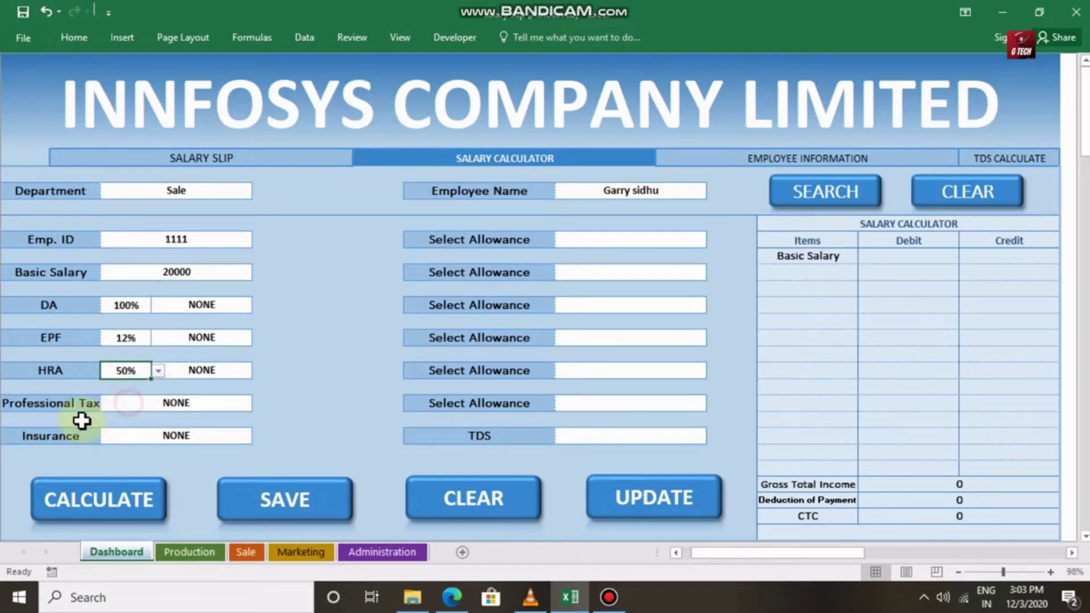
Enter 200 as the professional tax and 12000 as the insurance amount.
left_click(161, 404)
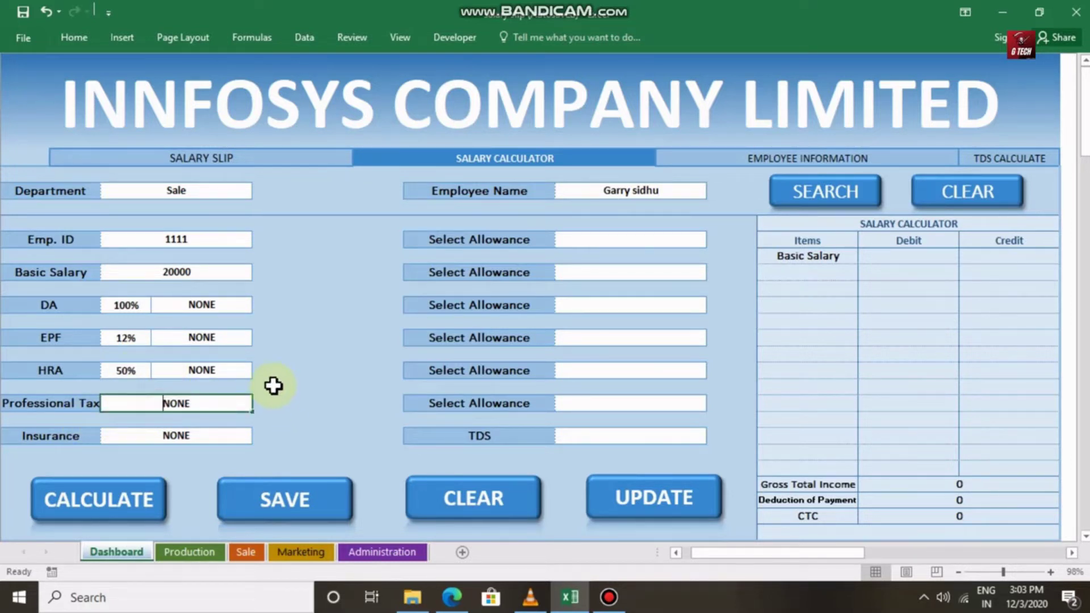
type("200")
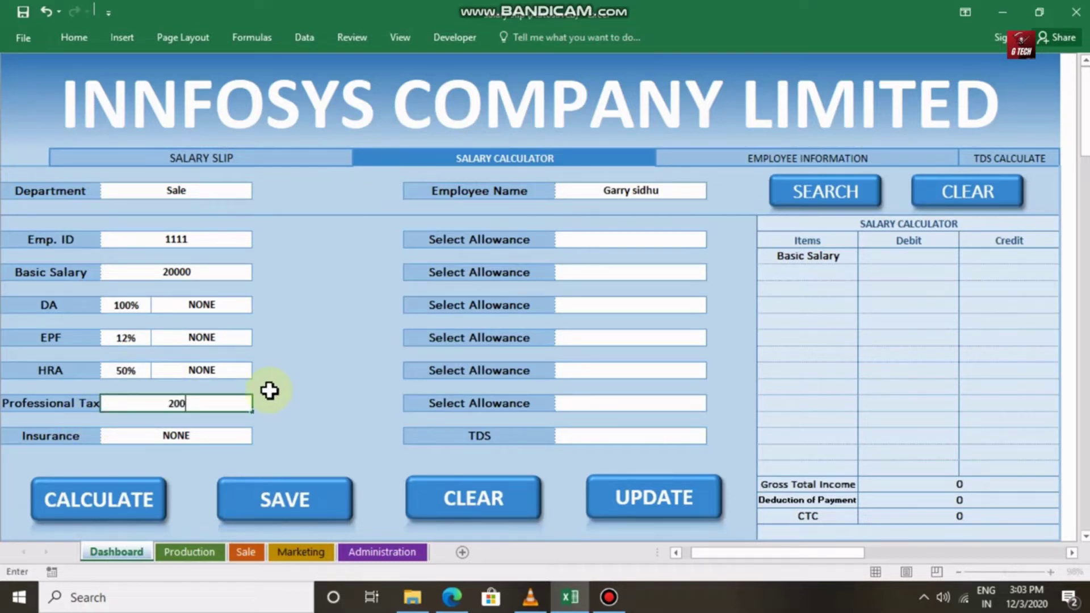
left_click(189, 436)
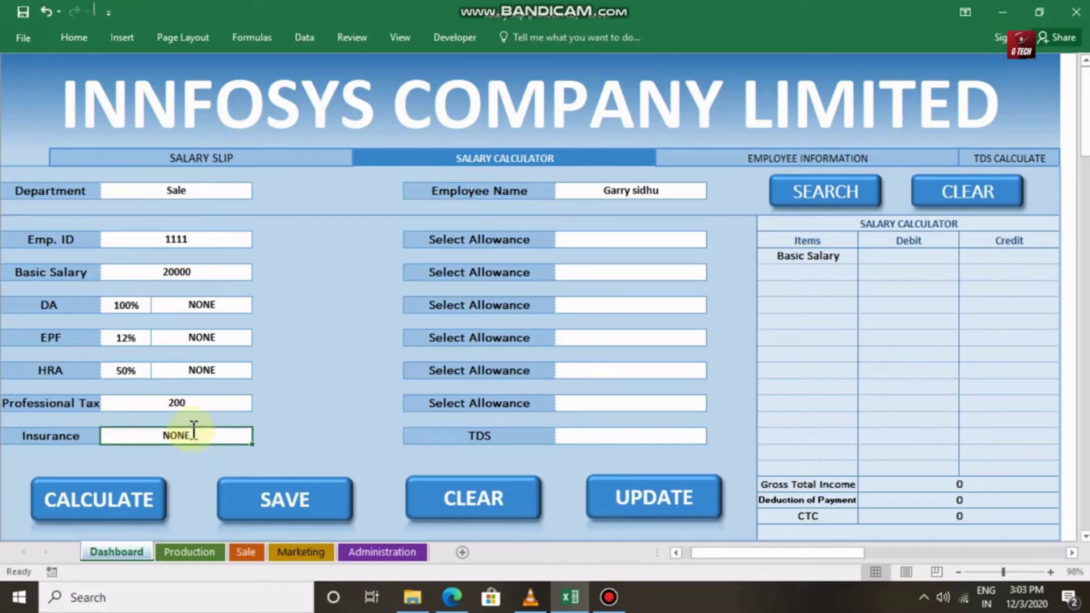
type("12000")
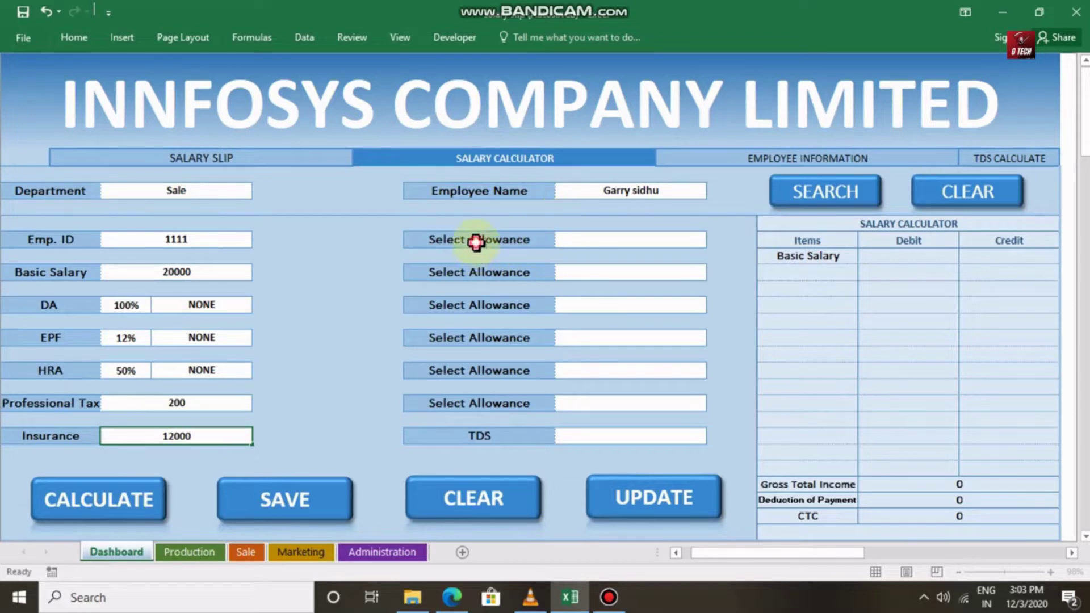
Set the first allowance to Tiffin Allowance with an amount of 250.
left_click(476, 241)
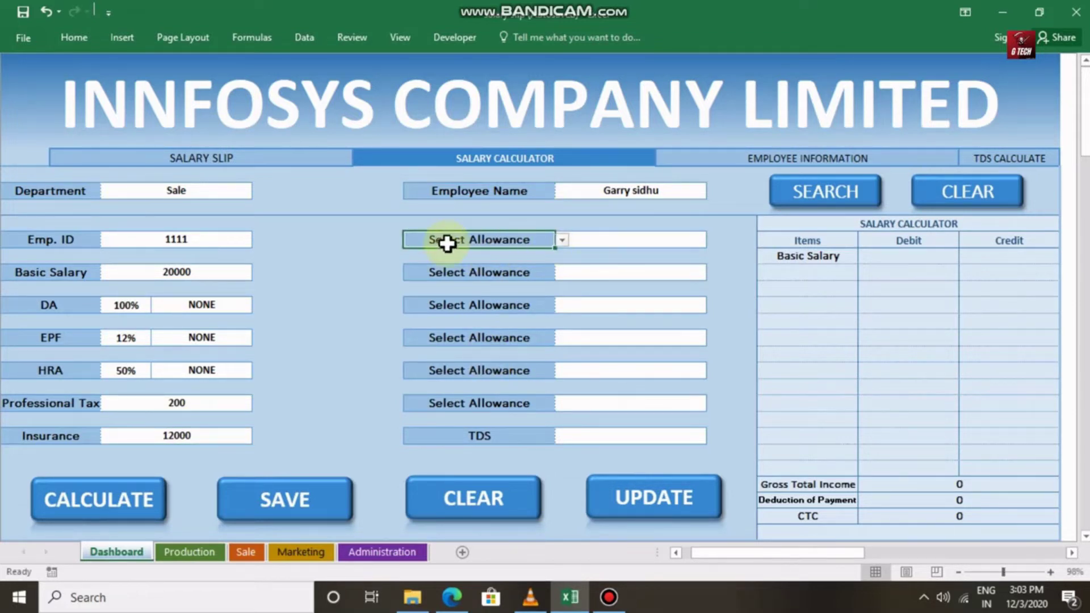
left_click(562, 241)
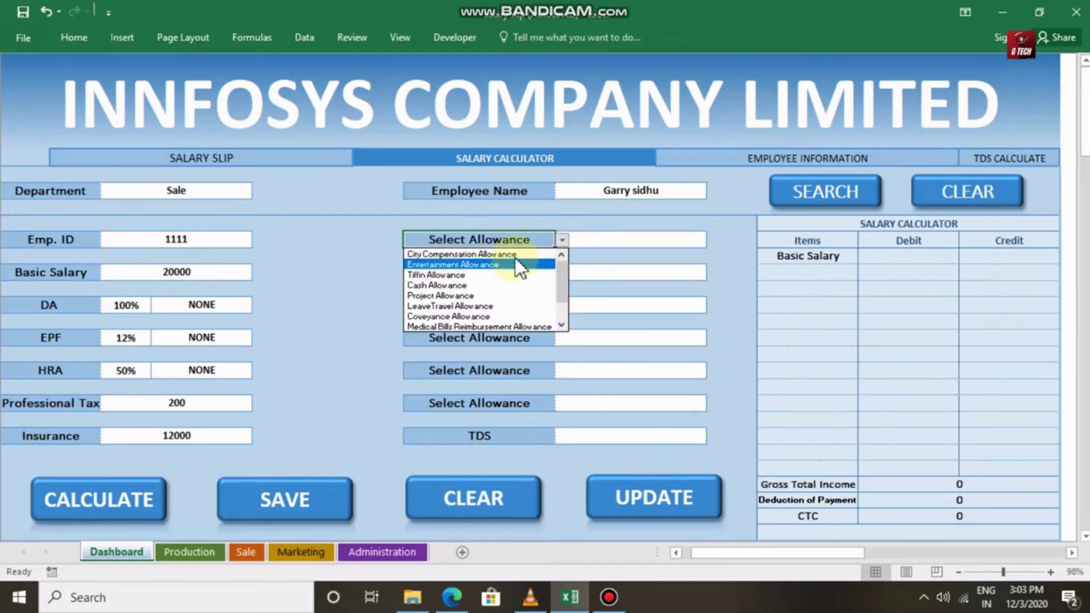
left_click(510, 273)
left_click(603, 240)
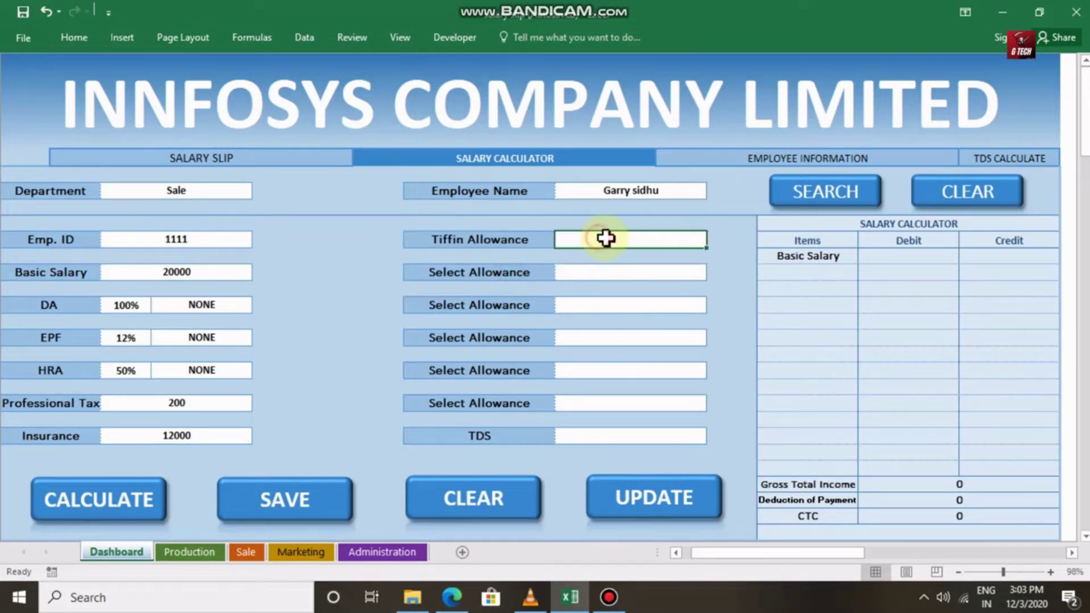
type("250")
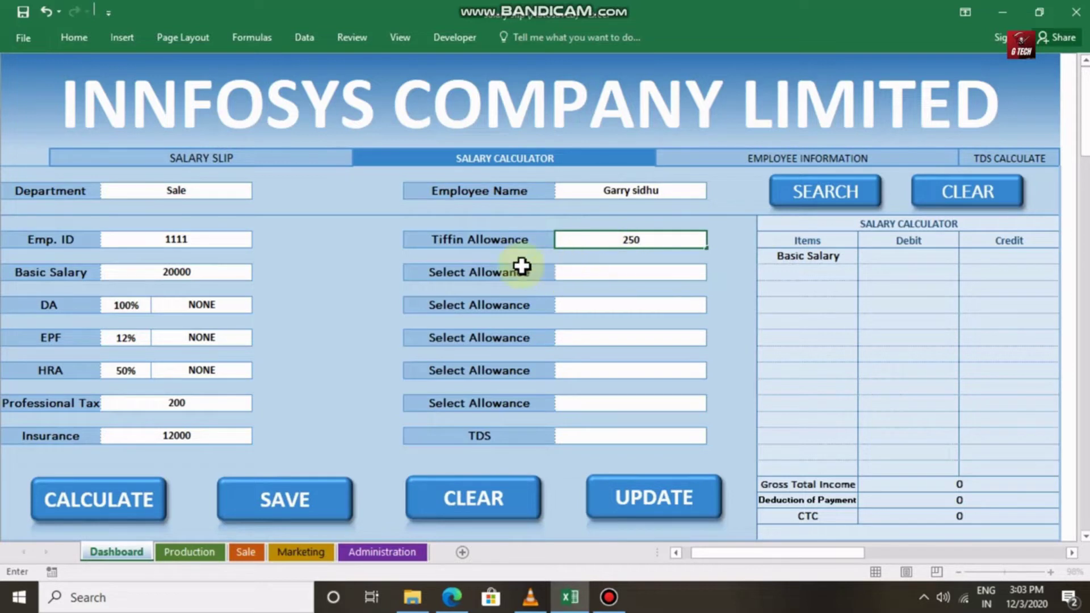
Set the second allowance to LeaveTravel Allowance with an amount of 540.
left_click(532, 271)
left_click(561, 273)
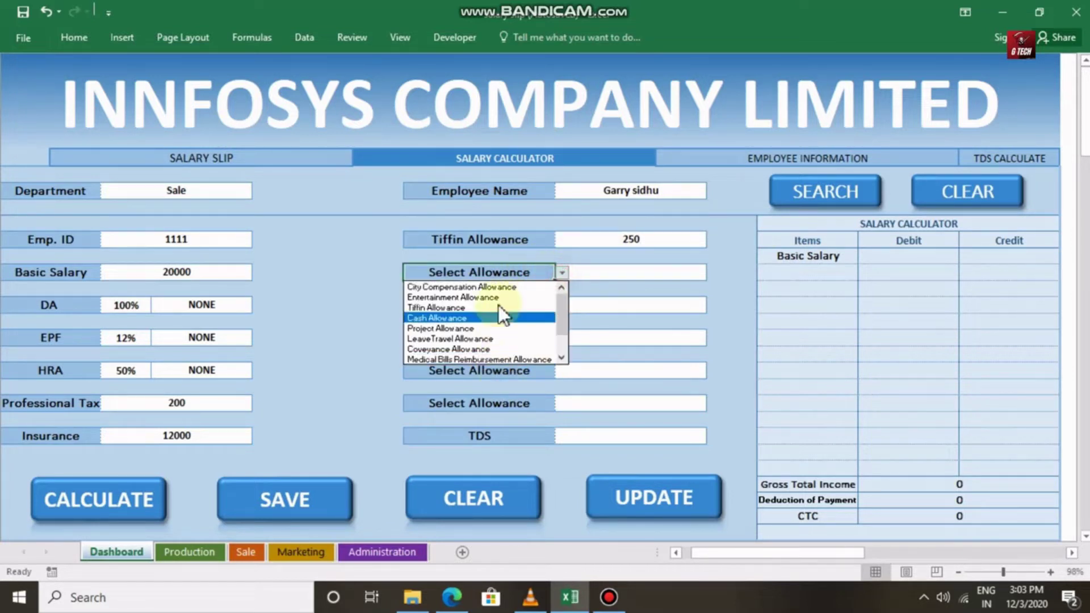
left_click(492, 339)
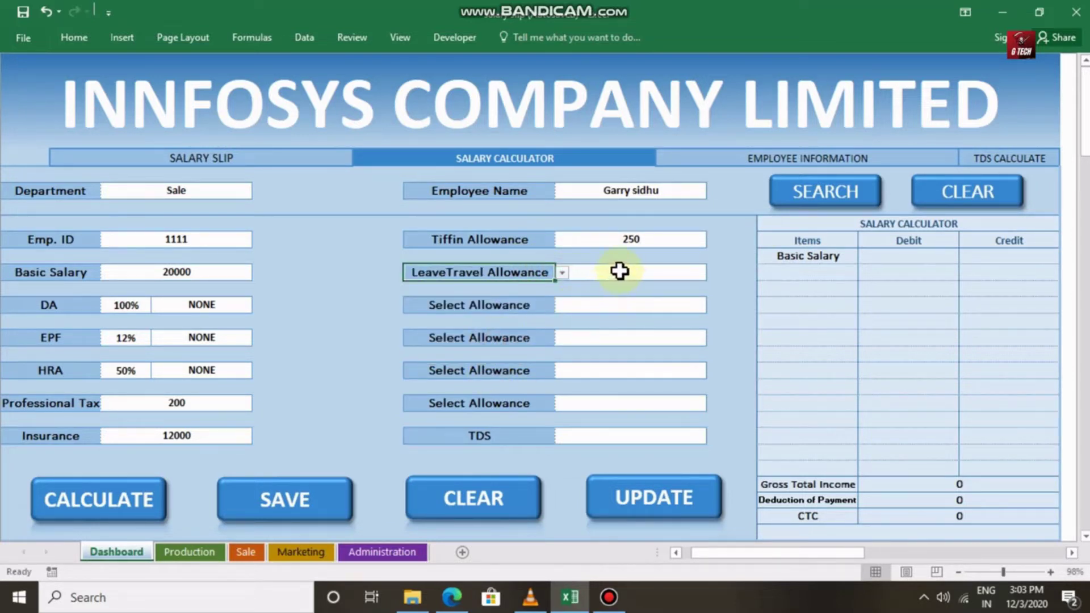
left_click(619, 272)
type("540")
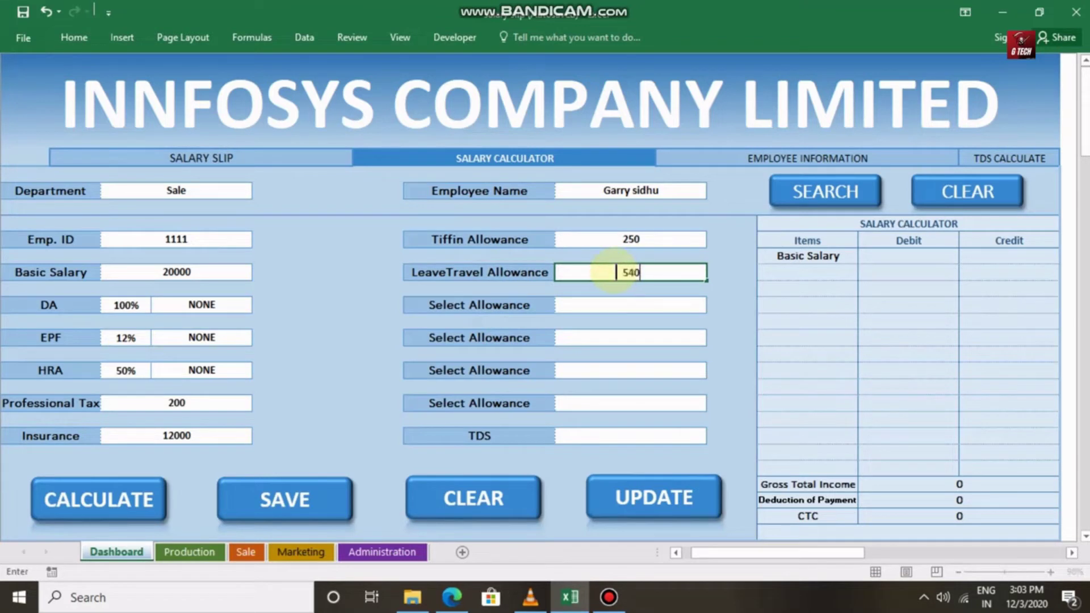
Set the third allowance to Hotel Allowance with an amount of 460.
left_click(547, 305)
left_click(560, 307)
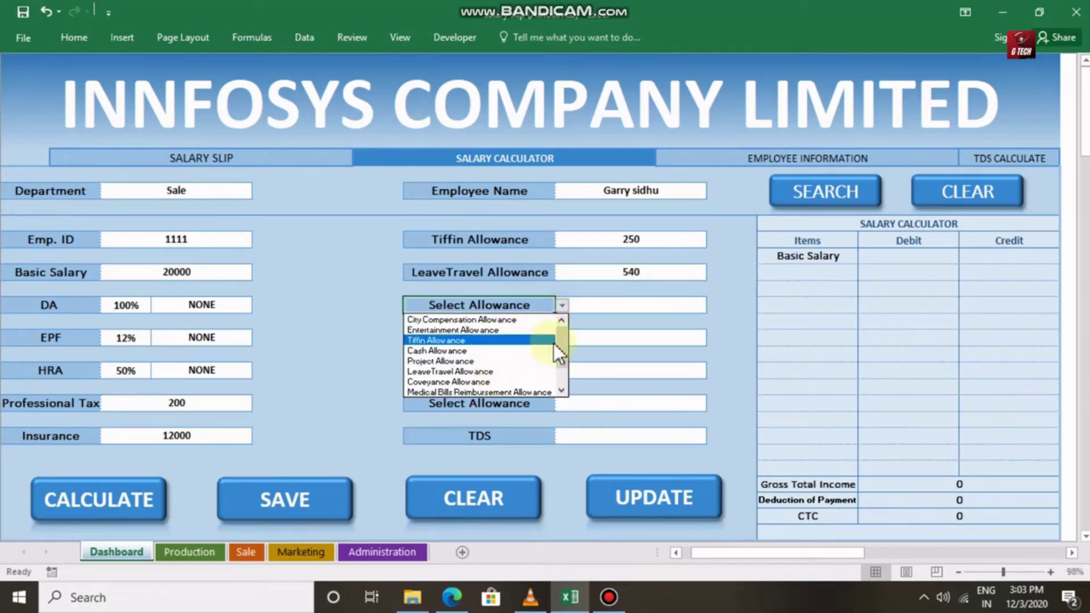
scroll(558, 380, "down", 1)
left_click(507, 383)
left_click(609, 309)
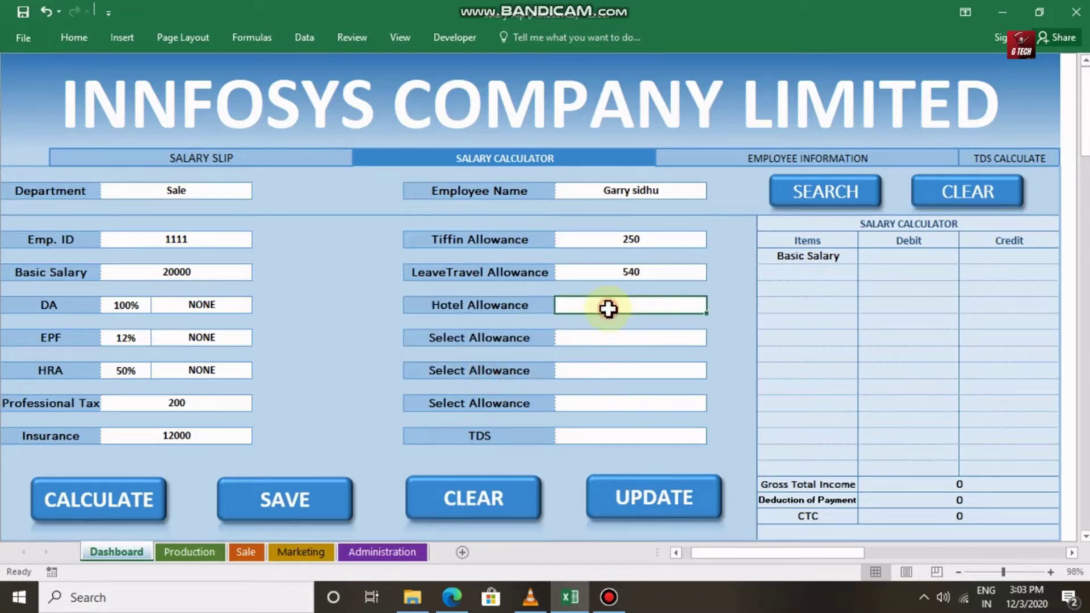
type("46")
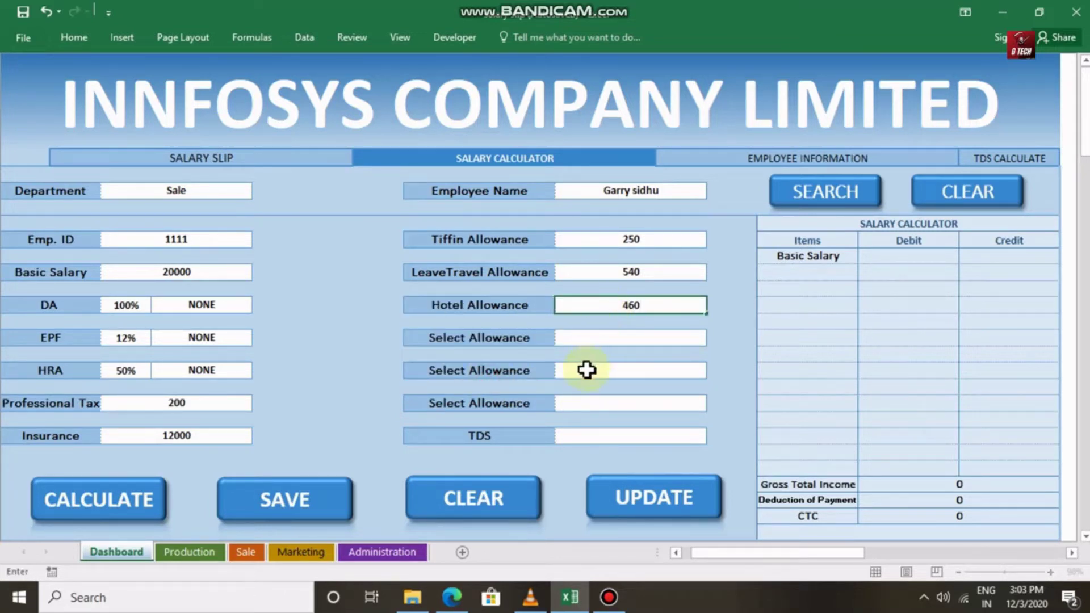
type("0")
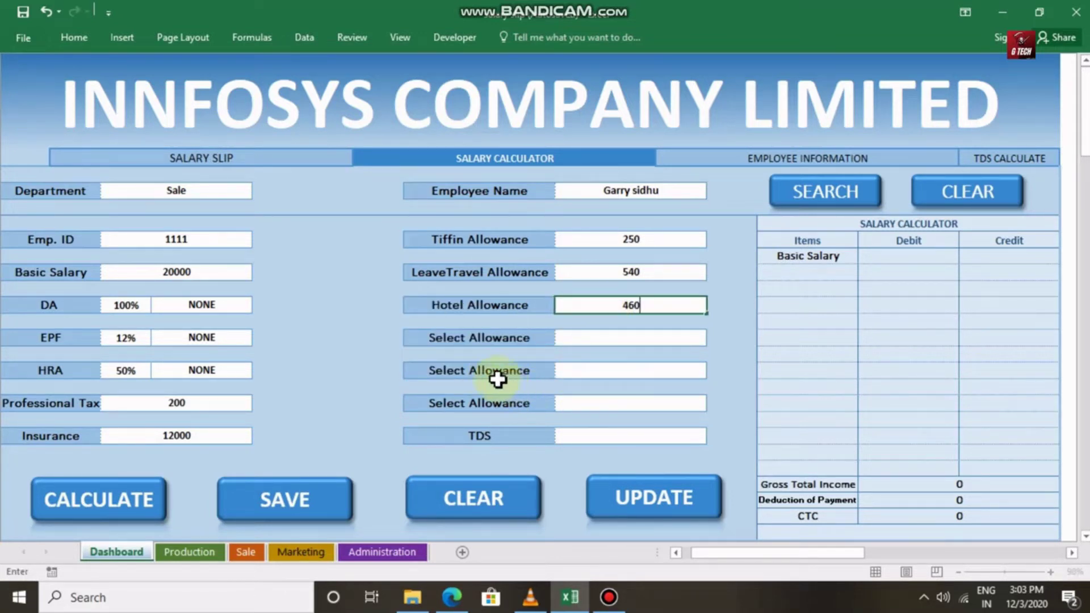
Look over the unused allowance and TDS fields and the TDS Calculate page, returning to the Salary Calculator.
left_click(477, 340)
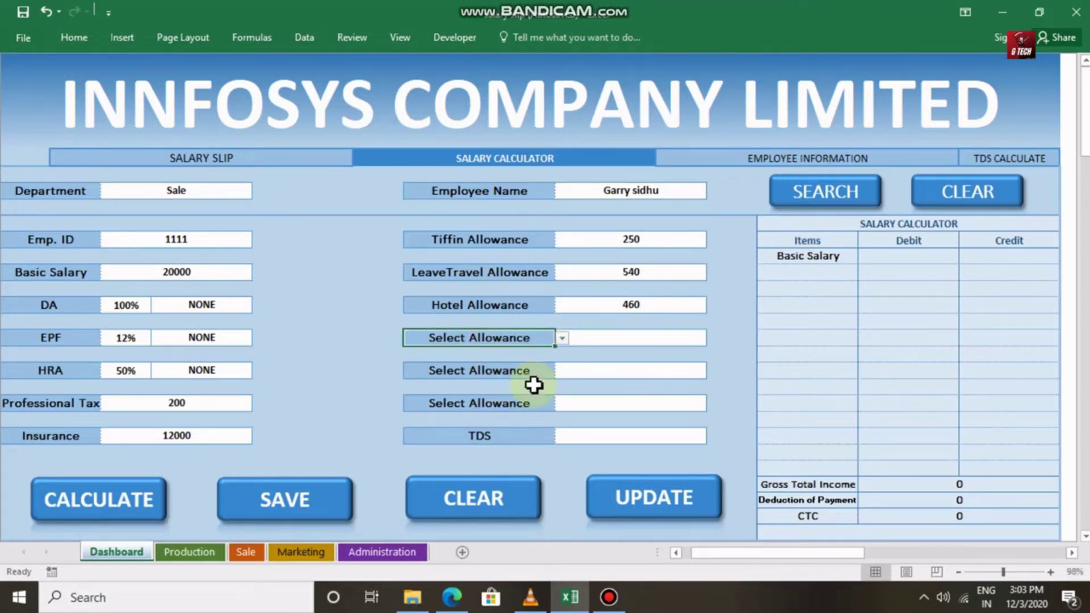
left_click(529, 401)
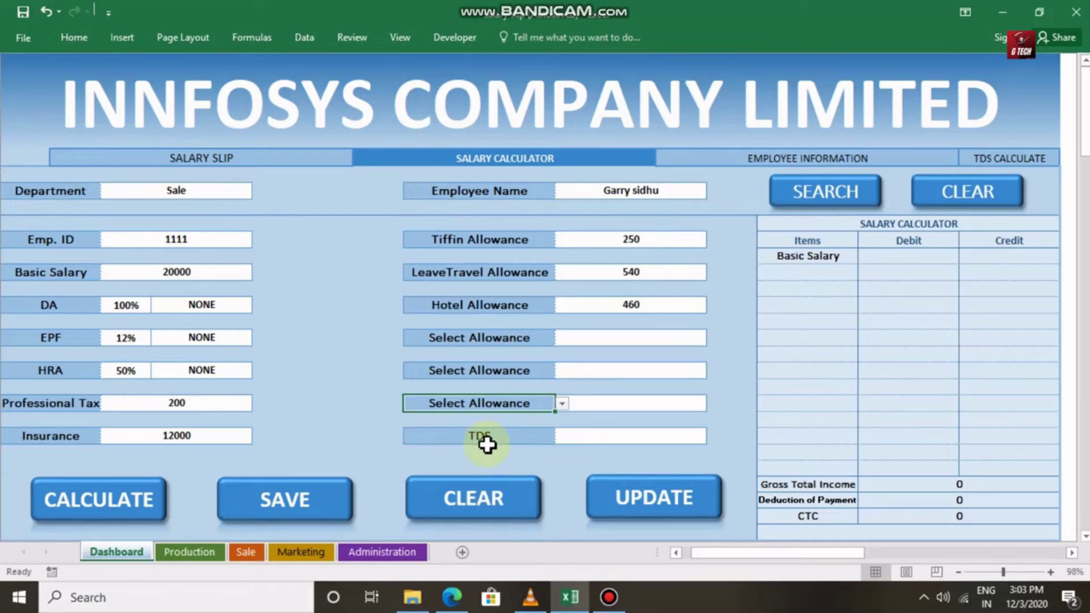
left_click(606, 438)
left_click(526, 437)
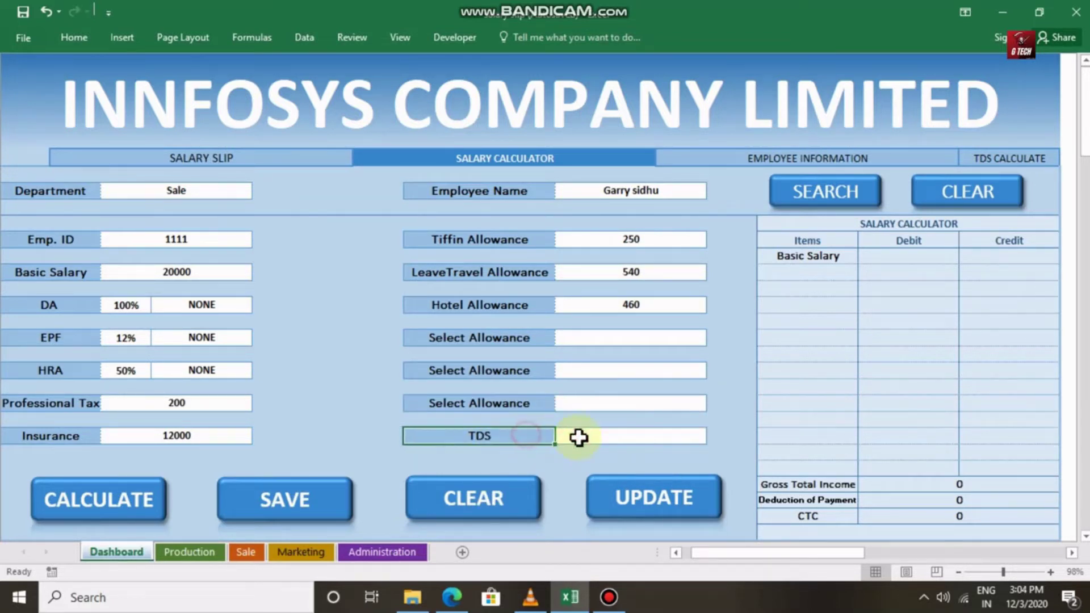
left_click(590, 440)
left_click(523, 440)
left_click(582, 439)
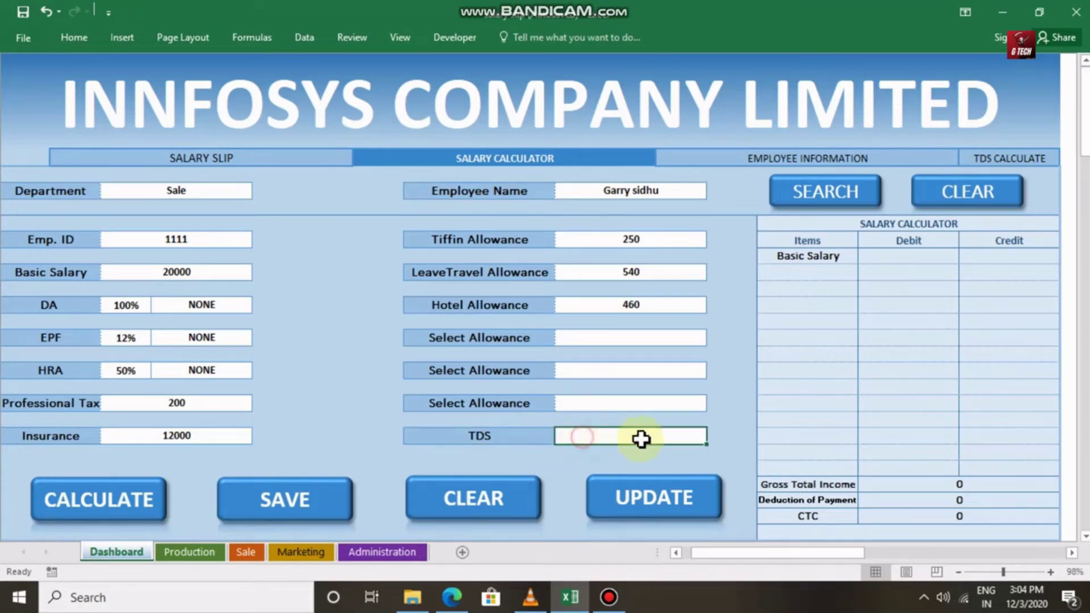
left_click(995, 158)
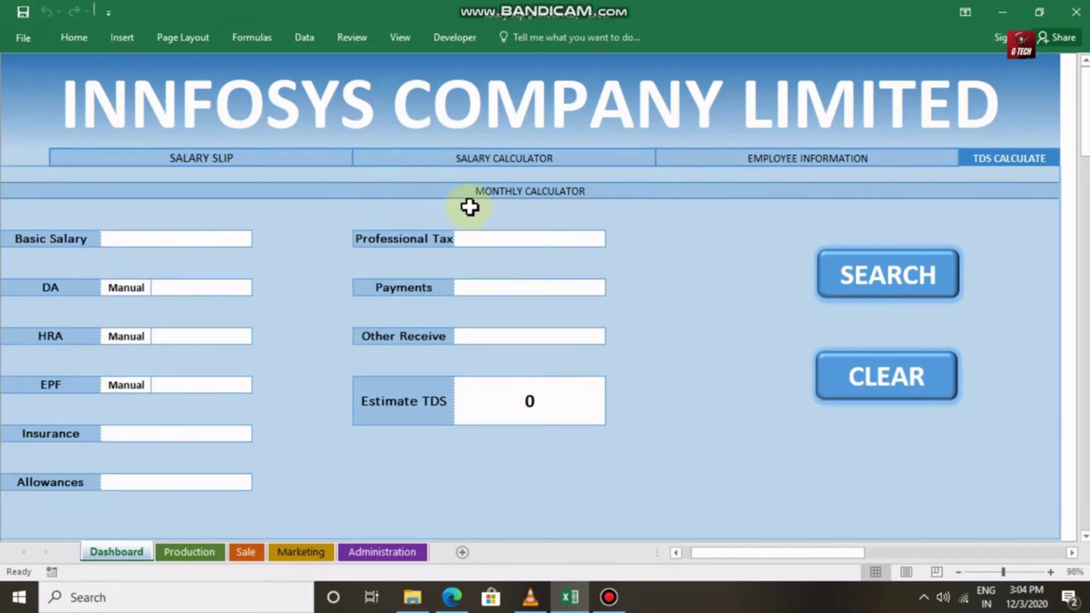
left_click(570, 158)
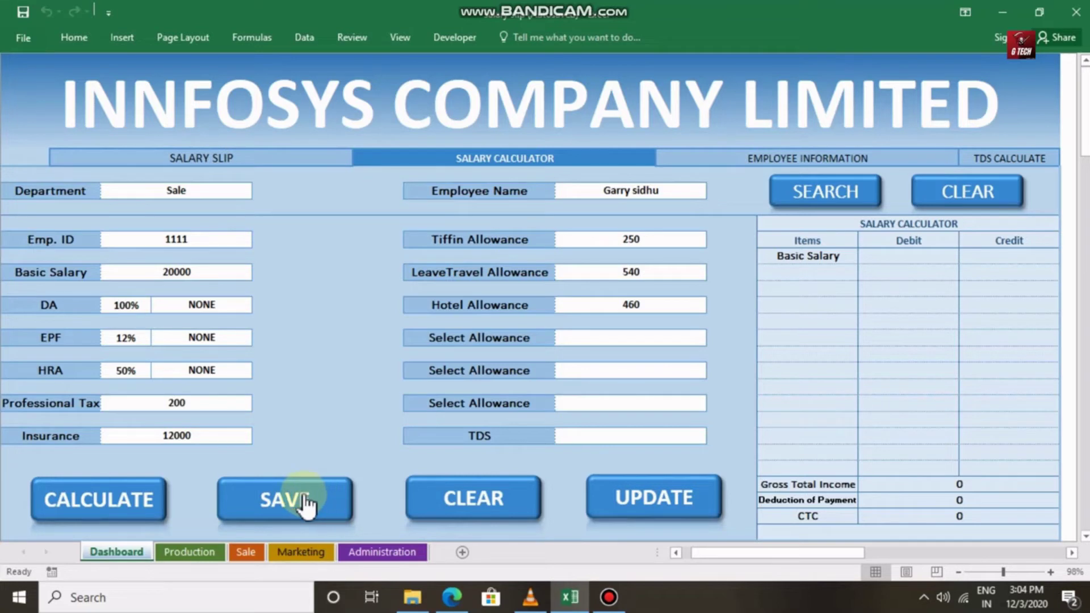
Calculate the employee's salary and save the record, declining to clear the entered data.
left_click(151, 502)
left_click(292, 503)
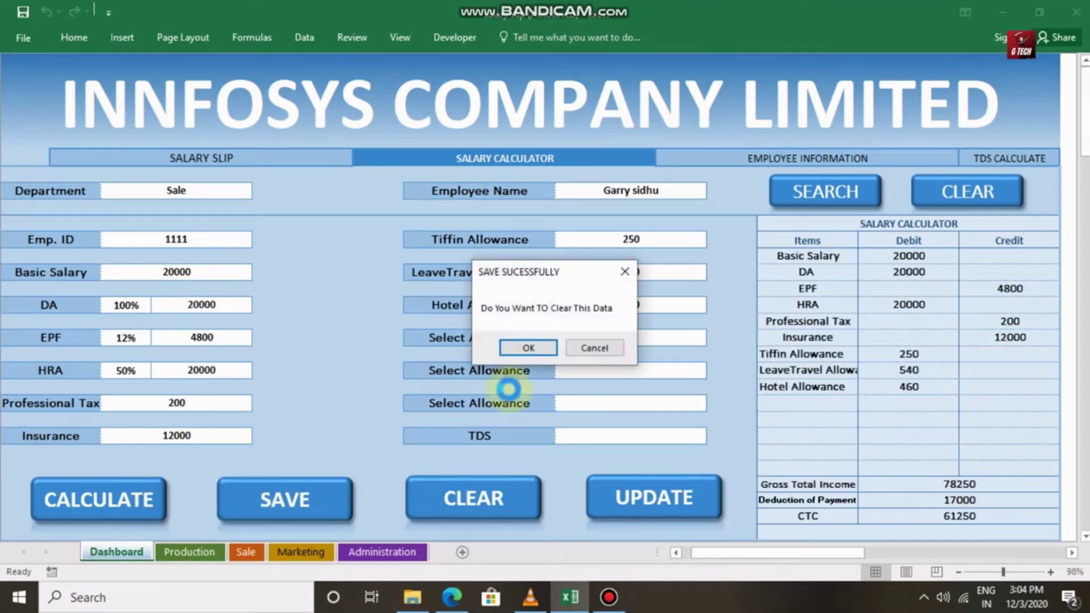
left_click(528, 346)
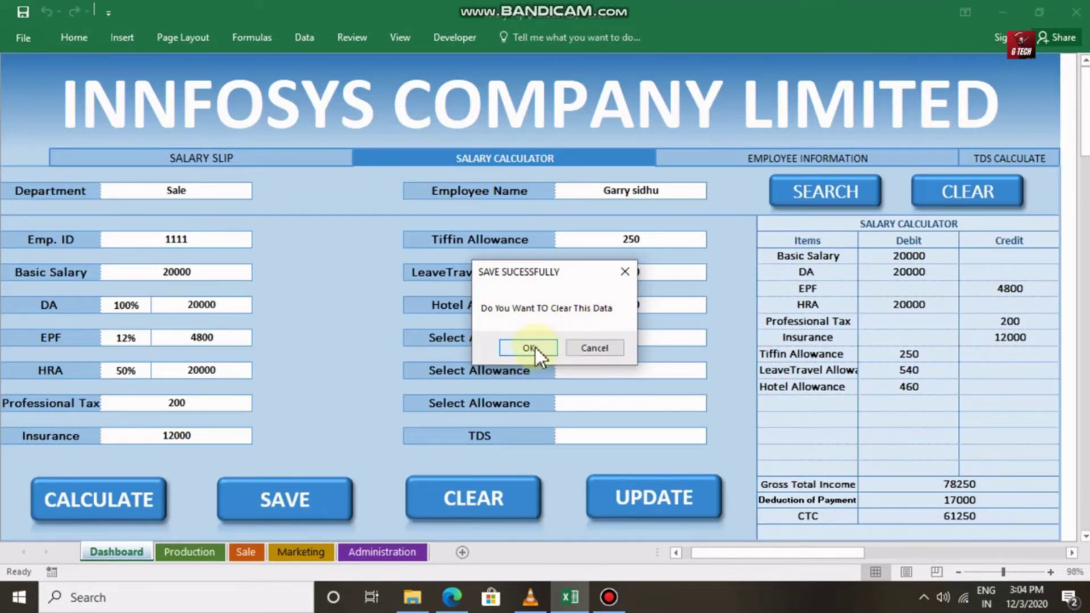
left_click(605, 352)
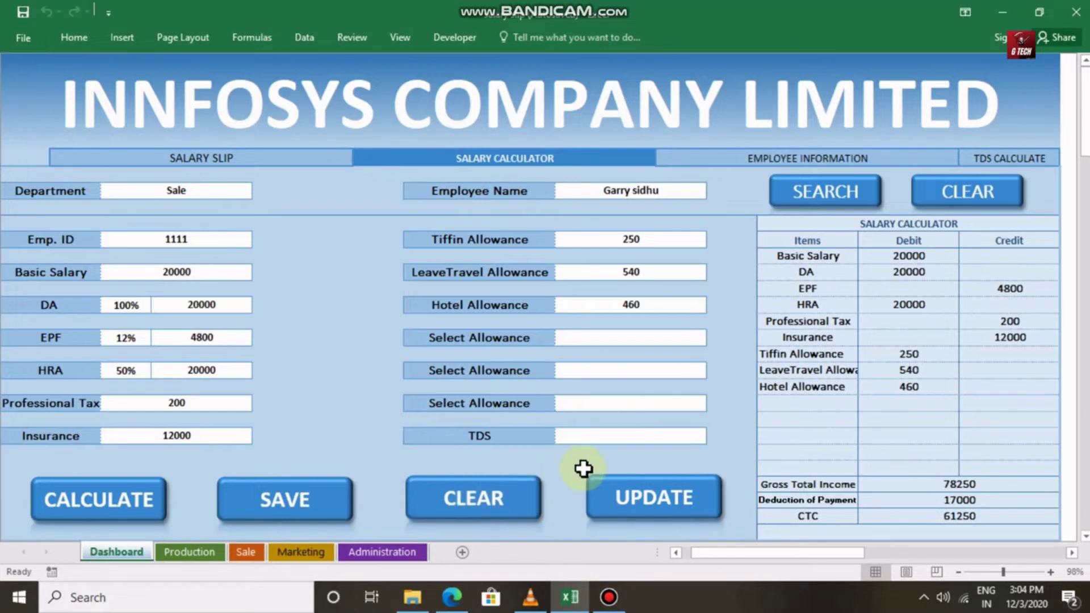
Clear the calculator form and retrieve the saved record of the second listed employee in the Sale department.
left_click(514, 500)
left_click(241, 189)
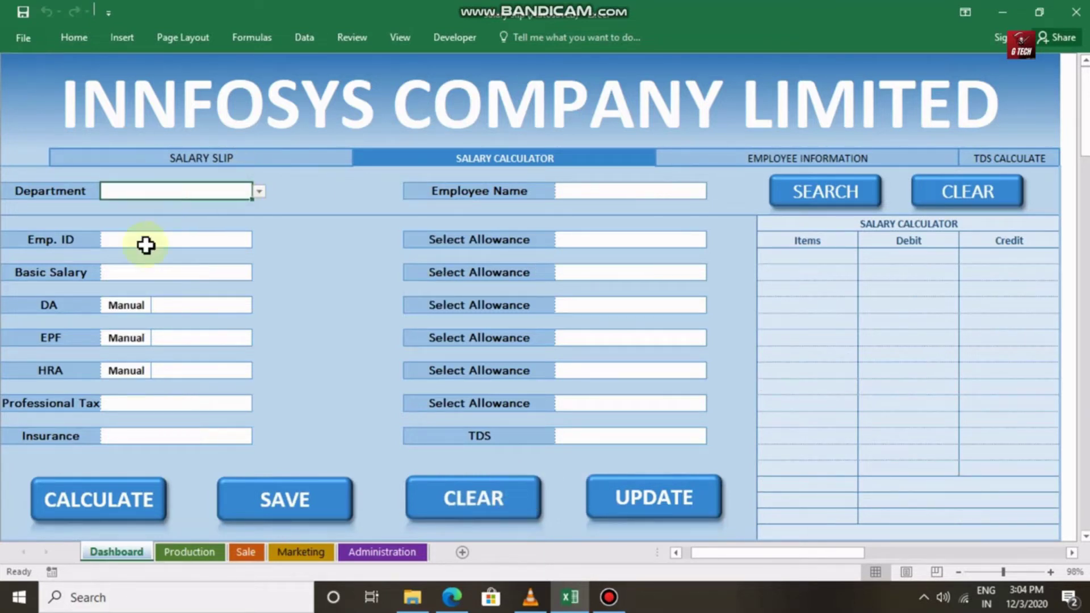
left_click(260, 192)
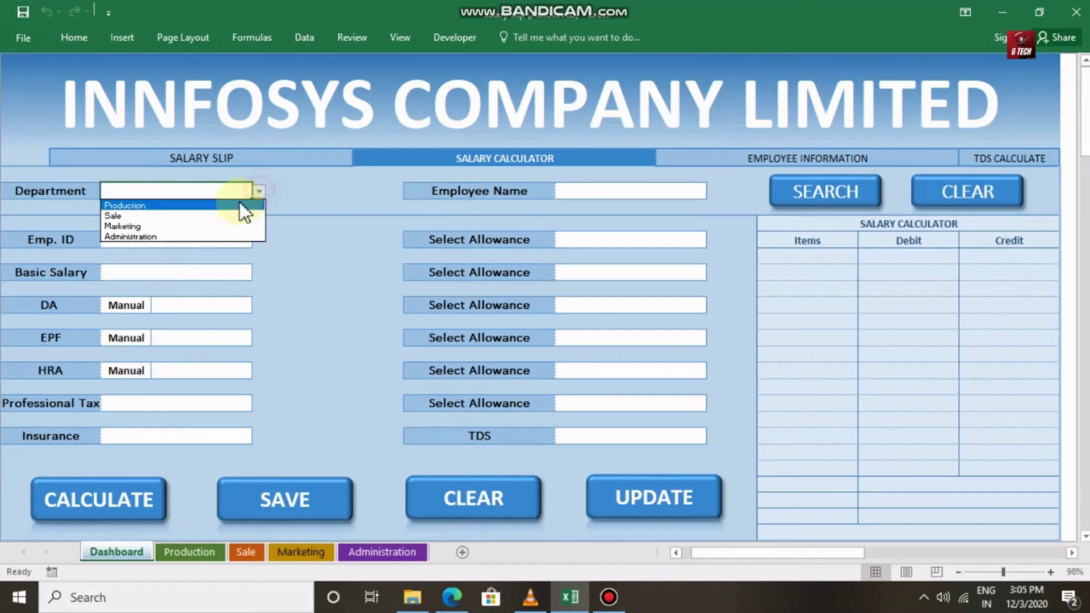
left_click(228, 213)
left_click(627, 193)
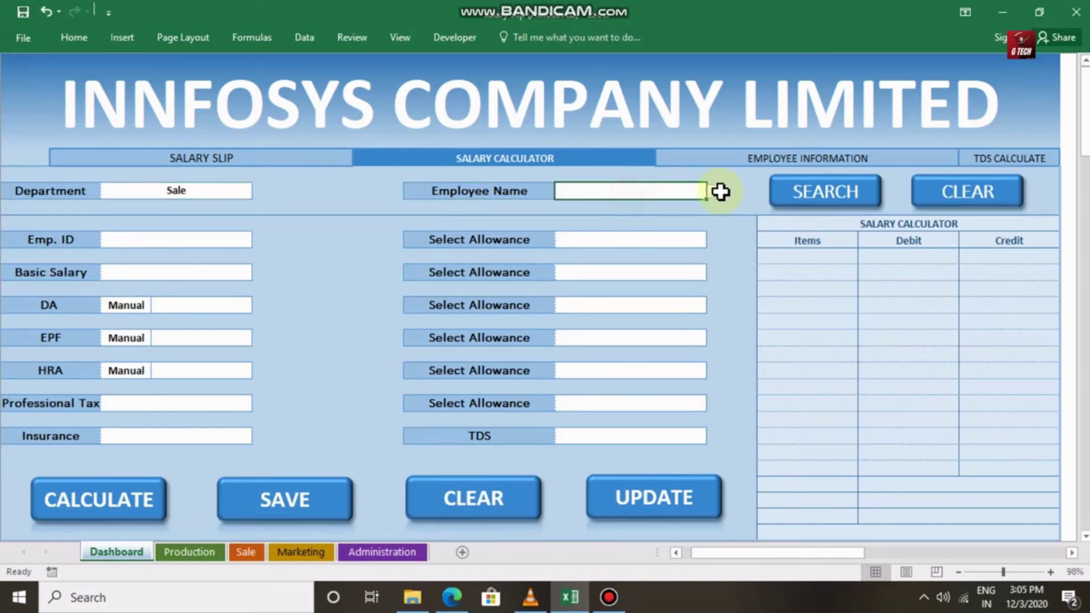
left_click(714, 192)
left_click(701, 215)
left_click(828, 194)
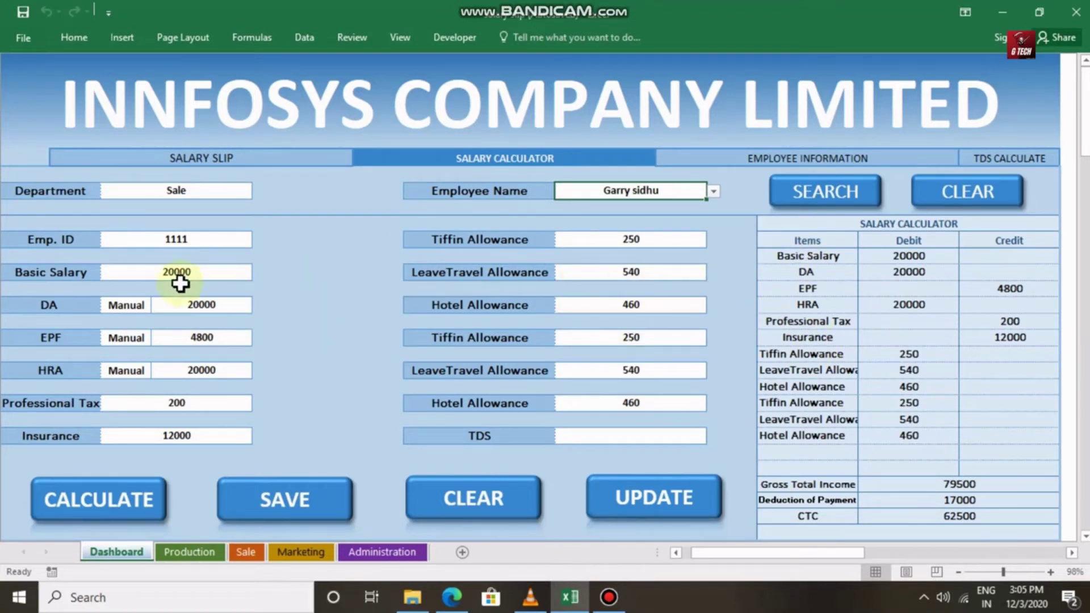
Change the basic salary to 10000 and recalculate the employee's salary.
left_click(216, 273)
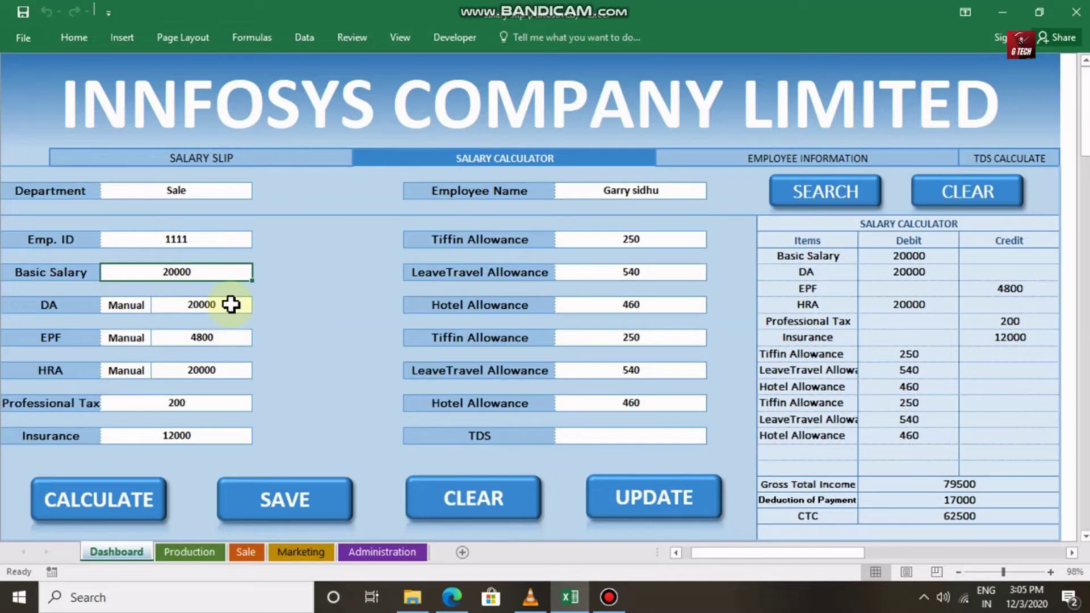
type("10000")
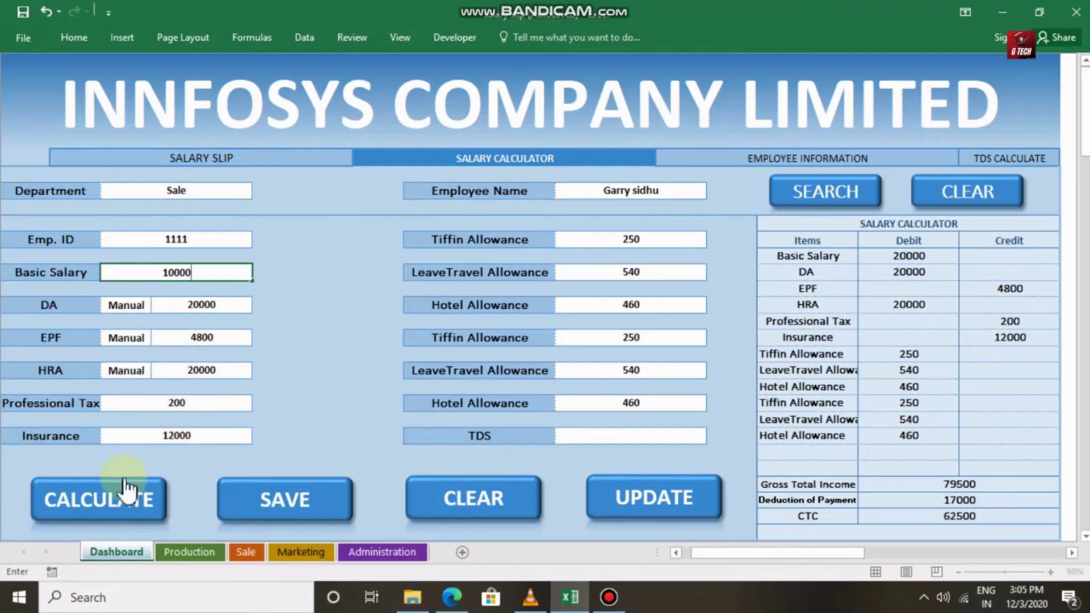
left_click(92, 507)
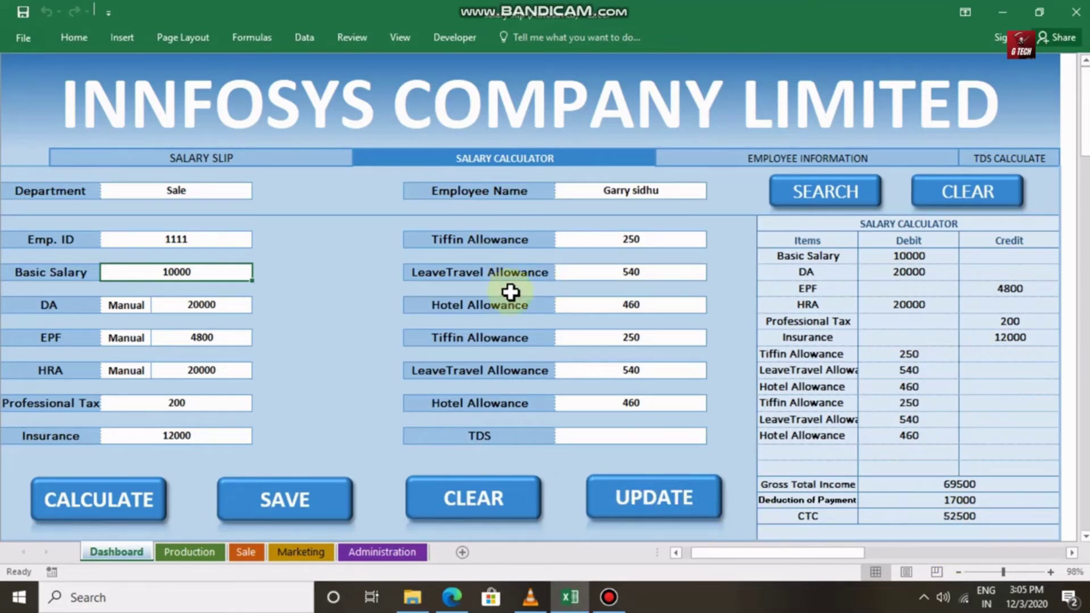
left_click(497, 341)
left_click(561, 340)
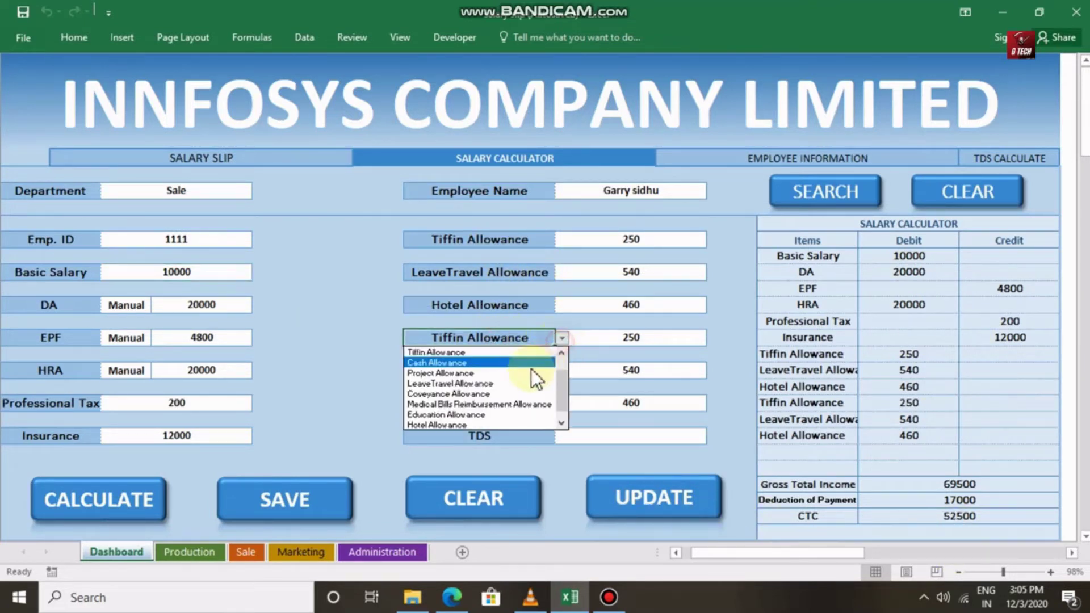
left_click(562, 337)
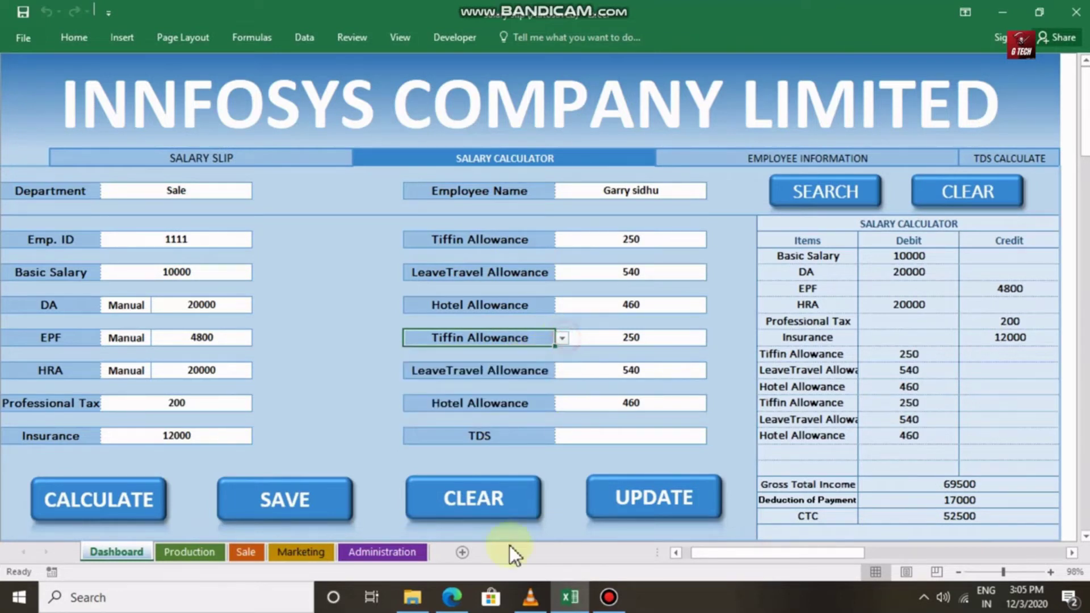
Update the employee's saved salary record and accept clearing the form data.
left_click(656, 503)
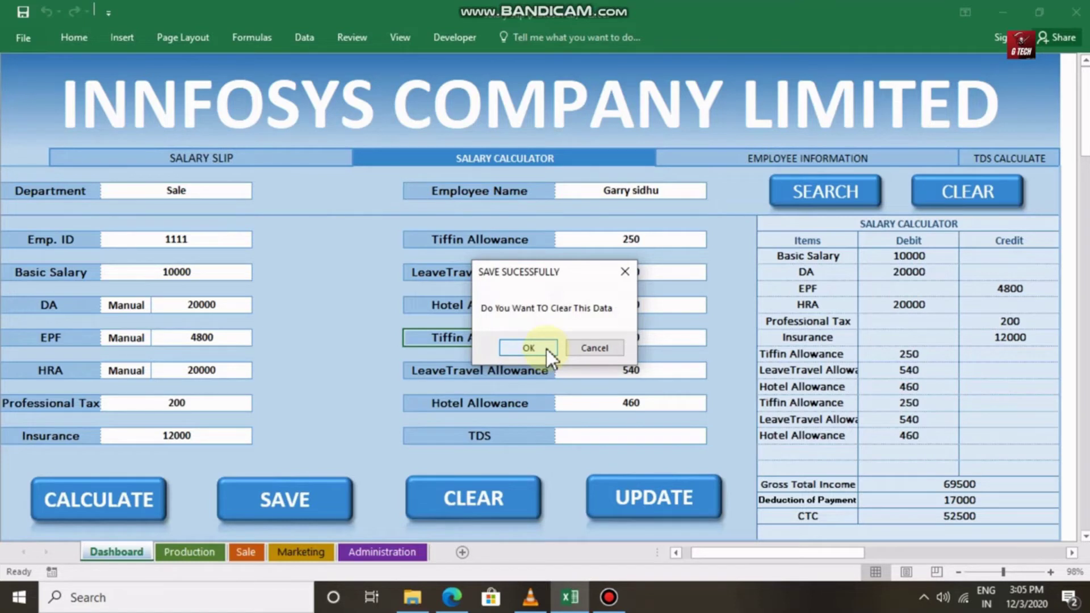
left_click(529, 348)
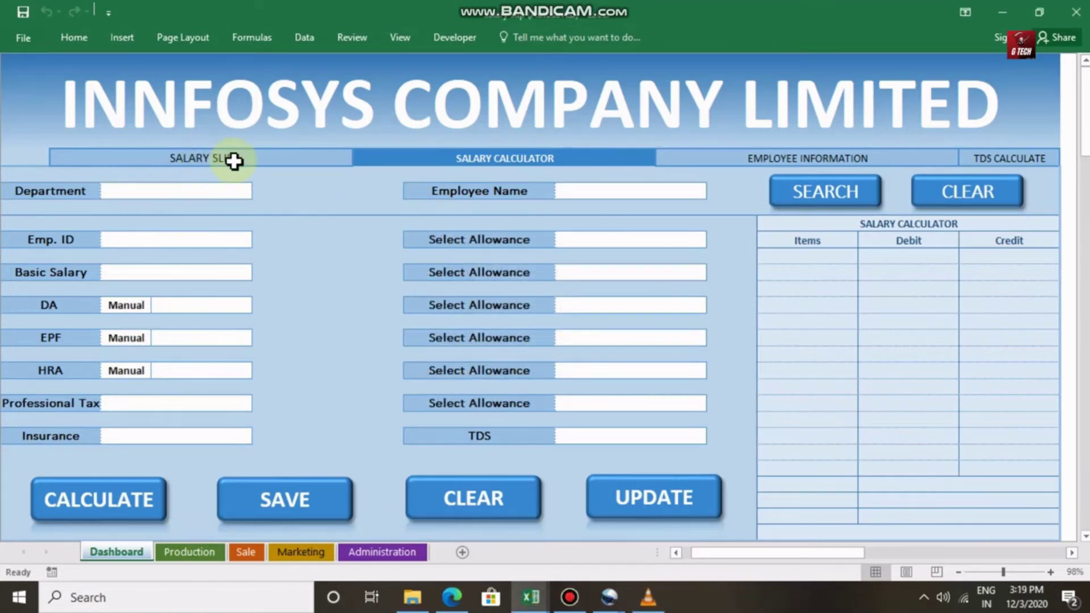
Retrieve the salary slip of the first listed employee in the Sale department.
left_click(240, 158)
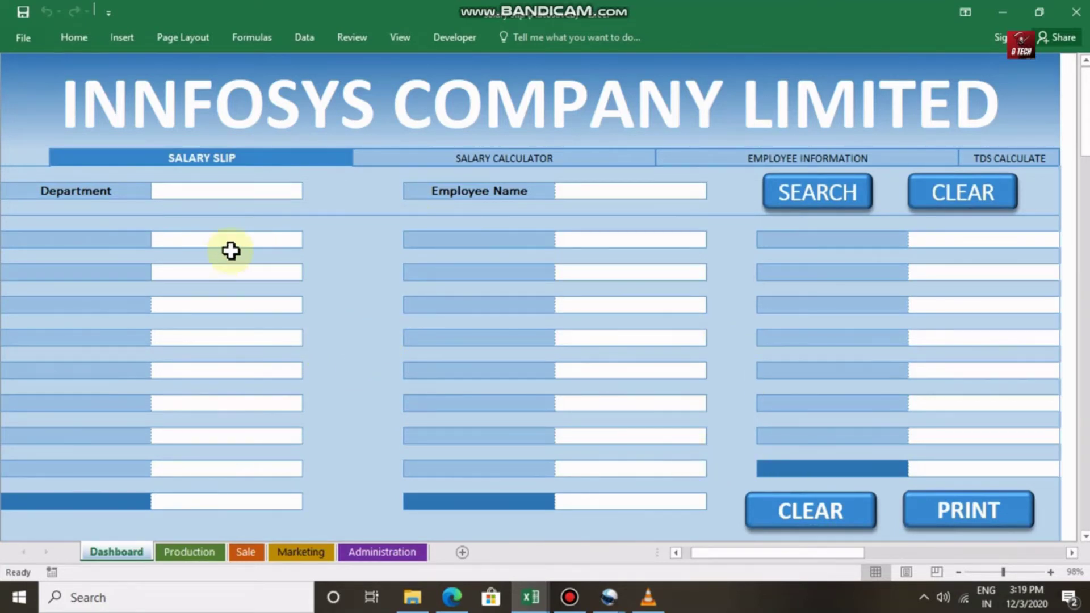
left_click(226, 191)
left_click(310, 193)
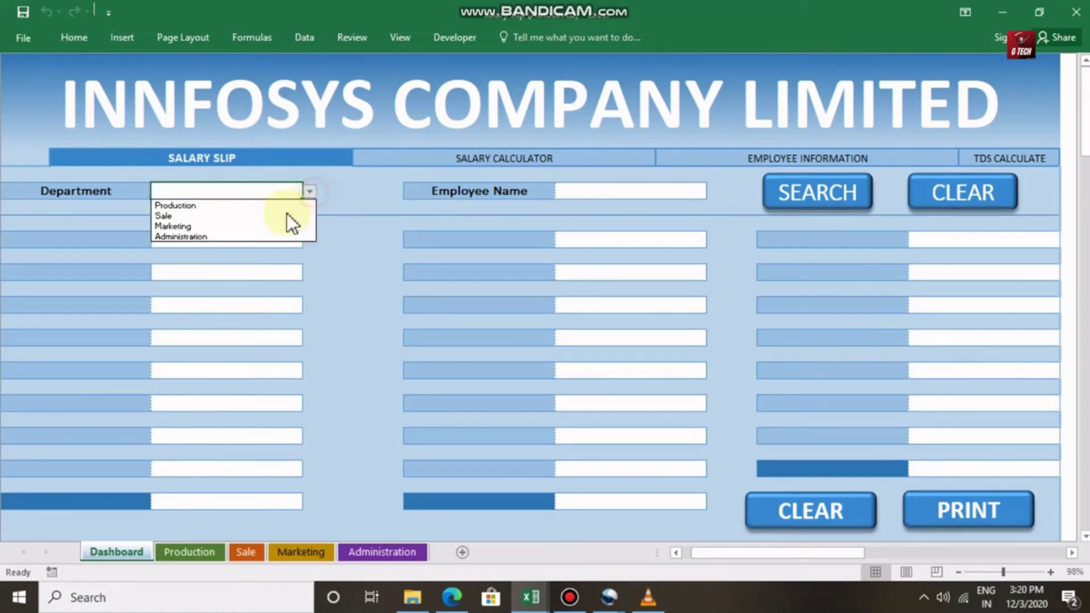
left_click(271, 220)
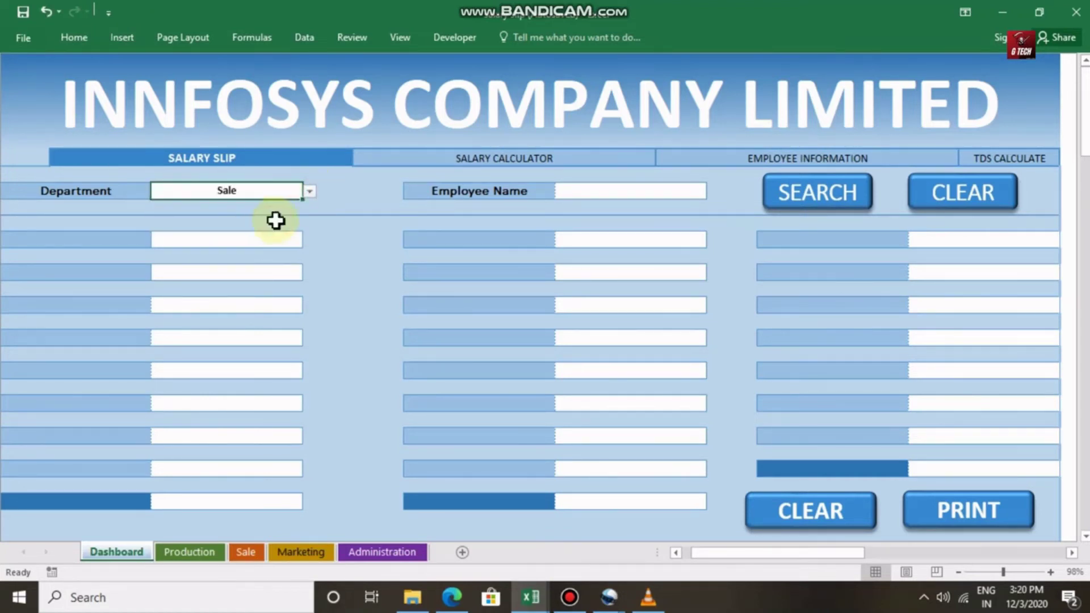
left_click(608, 191)
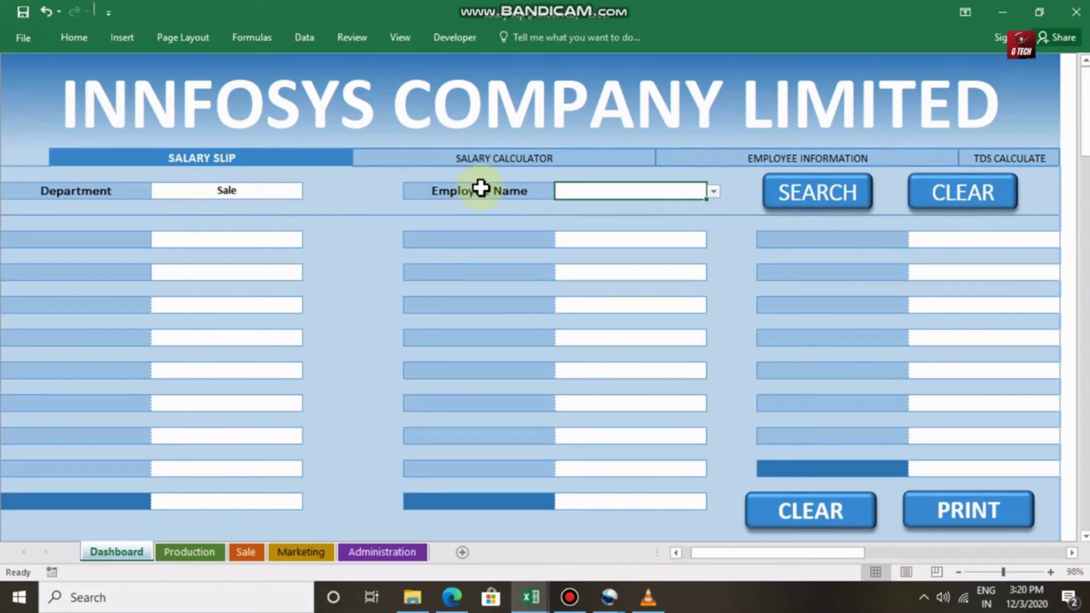
left_click(713, 192)
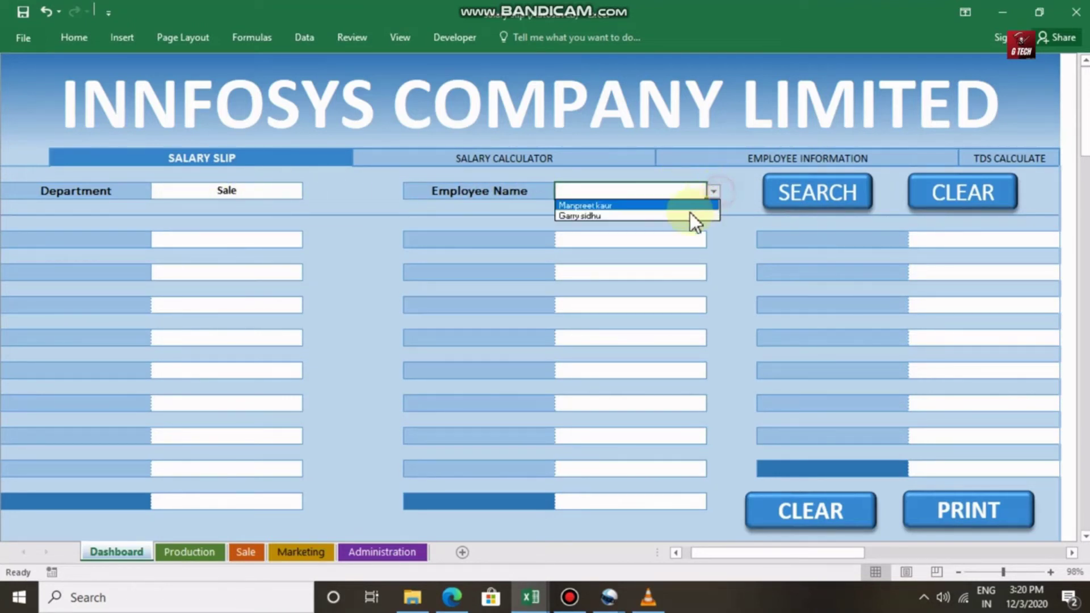
left_click(676, 205)
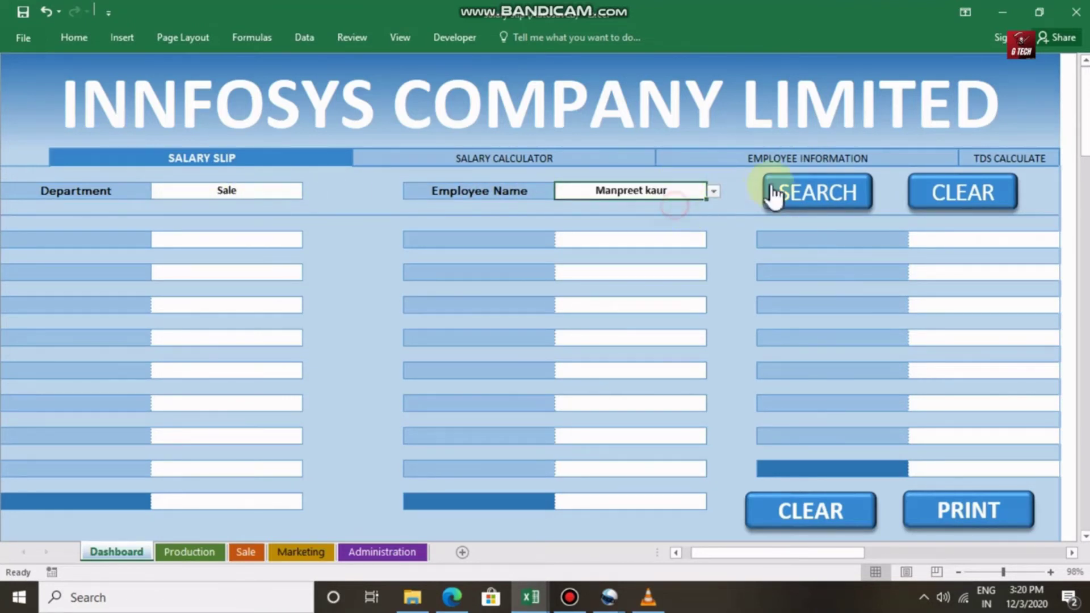
left_click(822, 196)
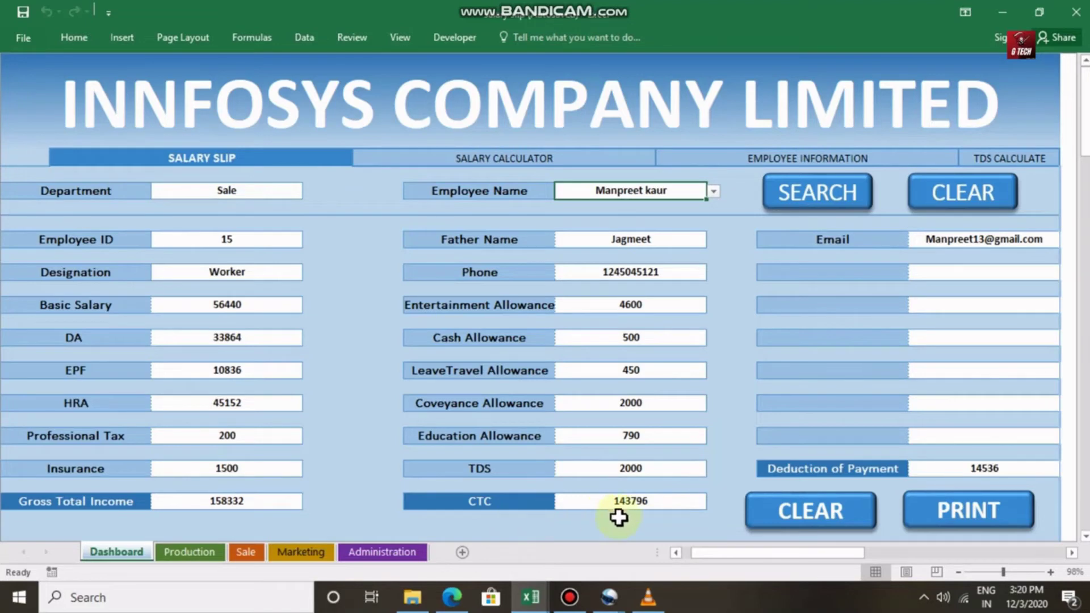
Preview the employee's salary slip for printing and examine its header details, income and deduction items, and totals.
left_click(935, 513)
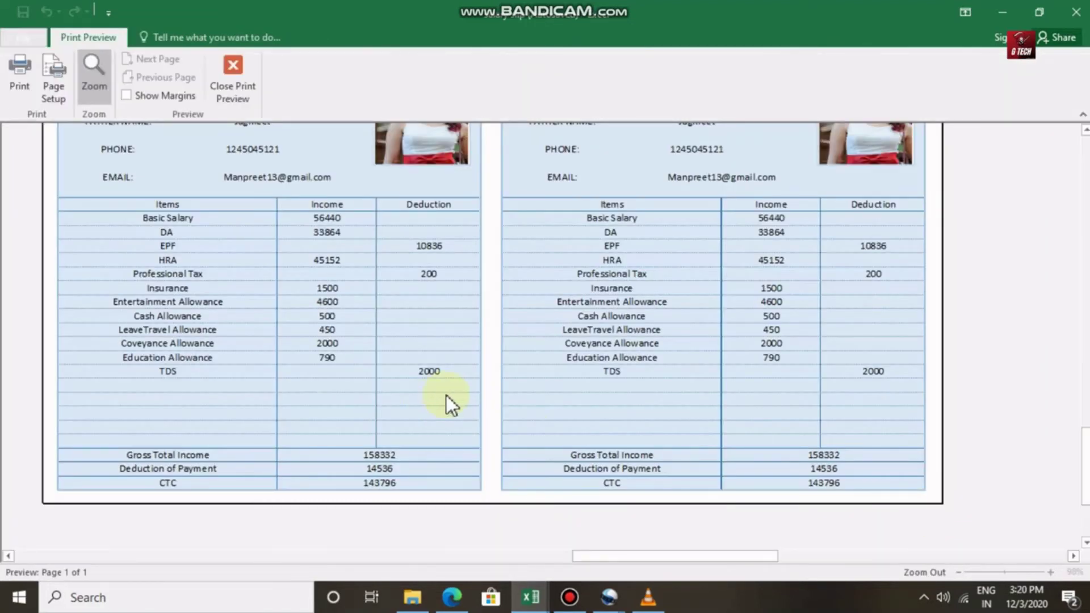
scroll(446, 395, "up", 5)
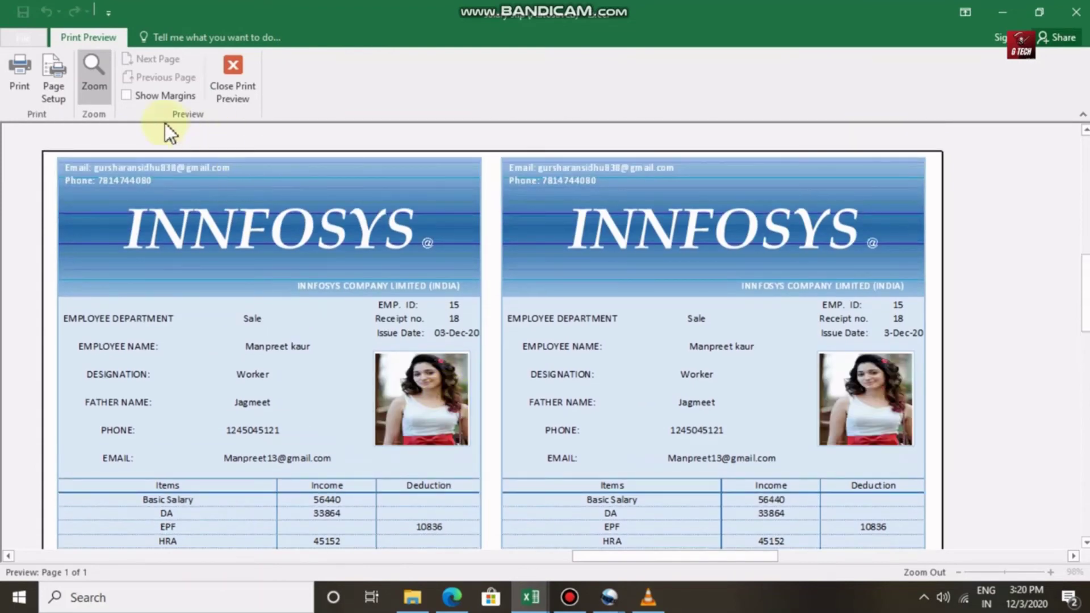
left_click(101, 87)
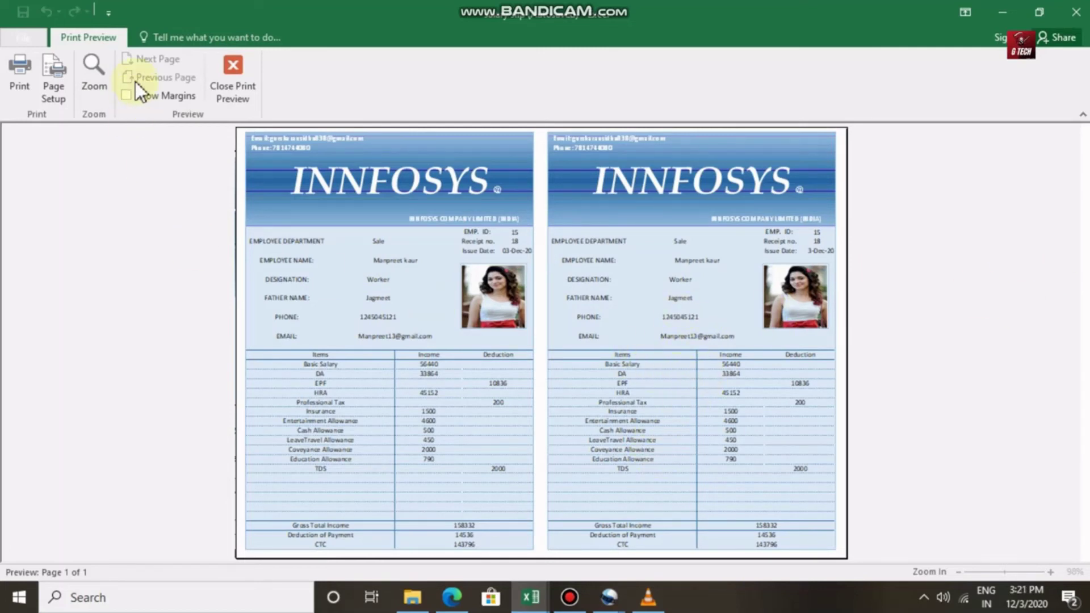
left_click(97, 73)
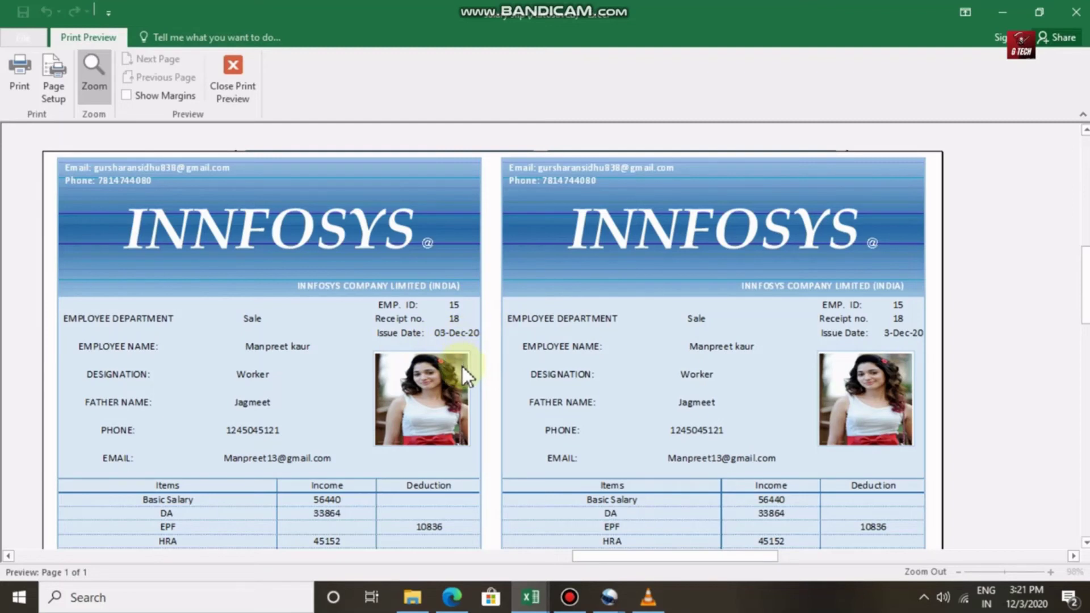
scroll(462, 366, "down", 1)
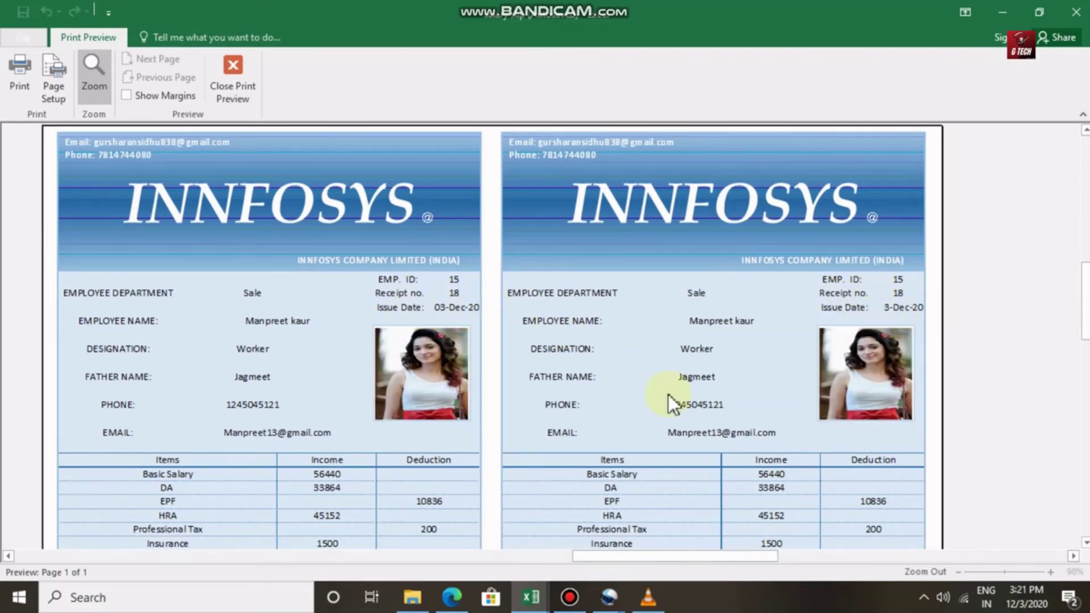
scroll(340, 377, "down", 2)
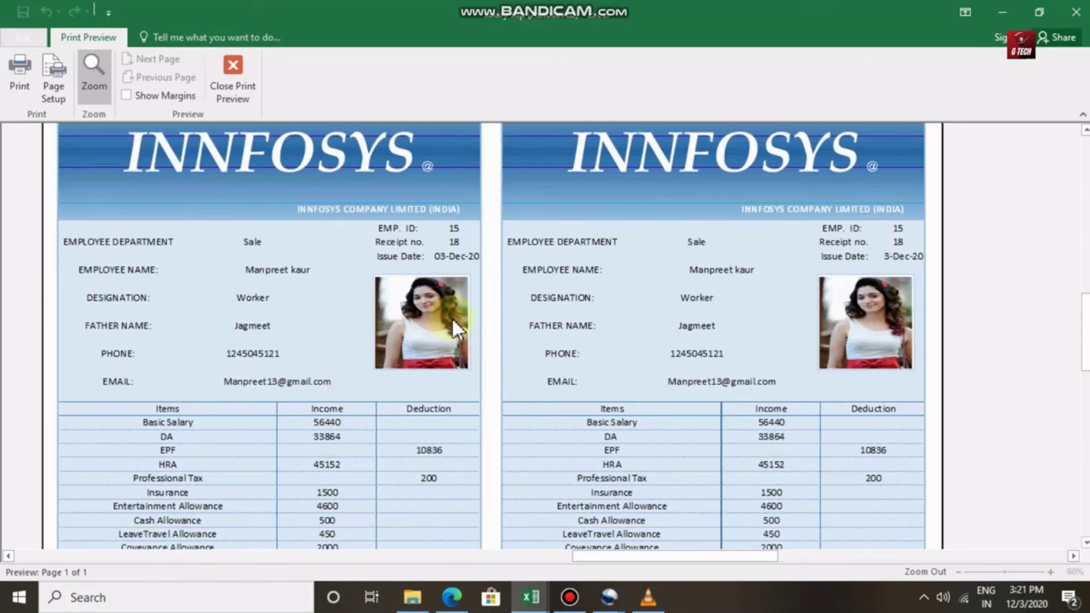
scroll(124, 436, "down", 4)
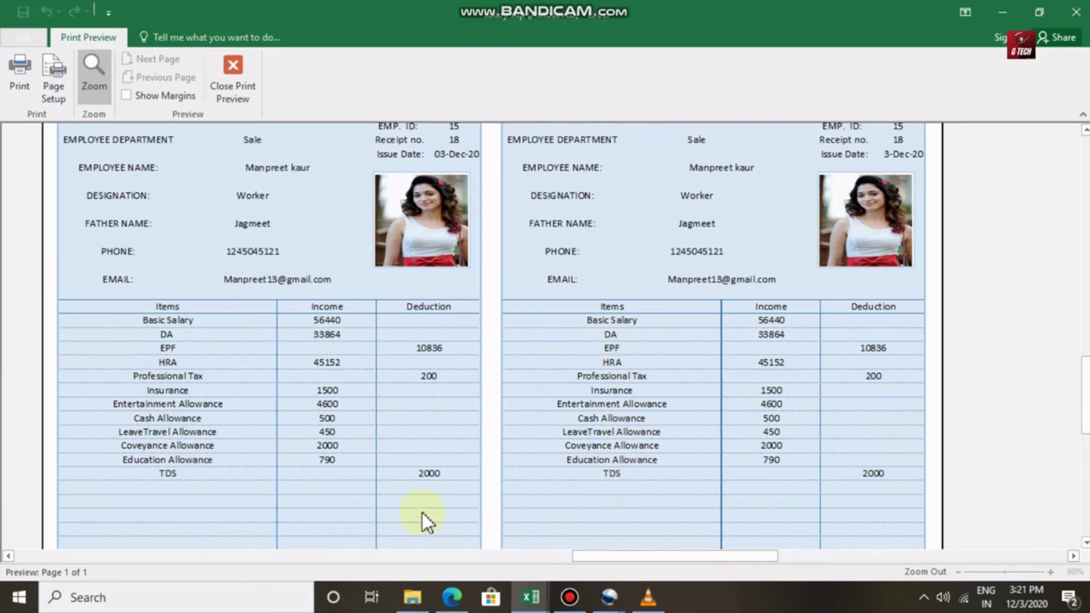
scroll(376, 432, "down", 1)
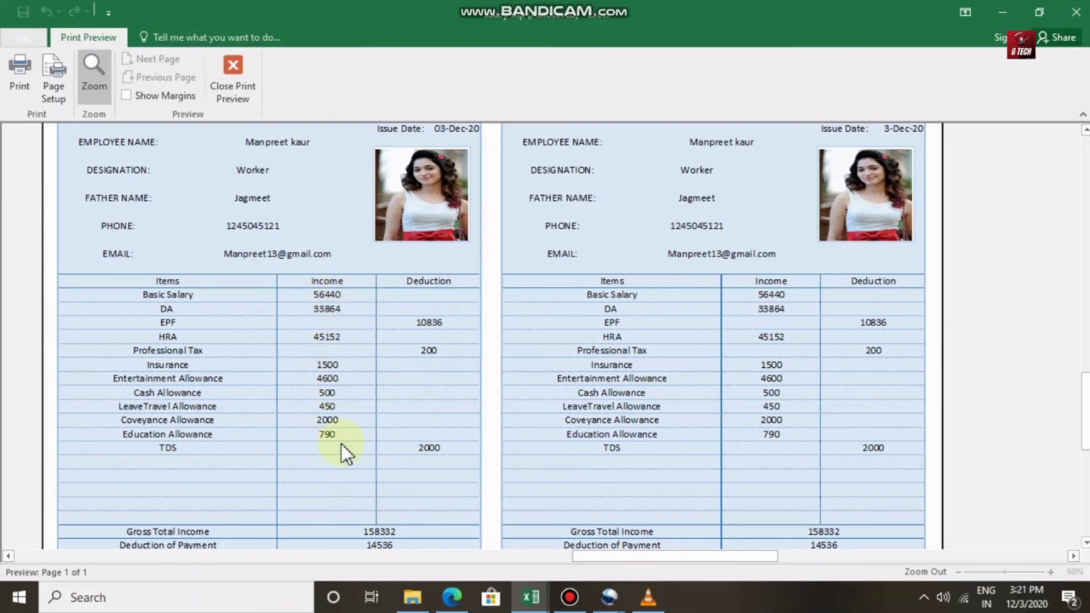
scroll(343, 448, "down", 2)
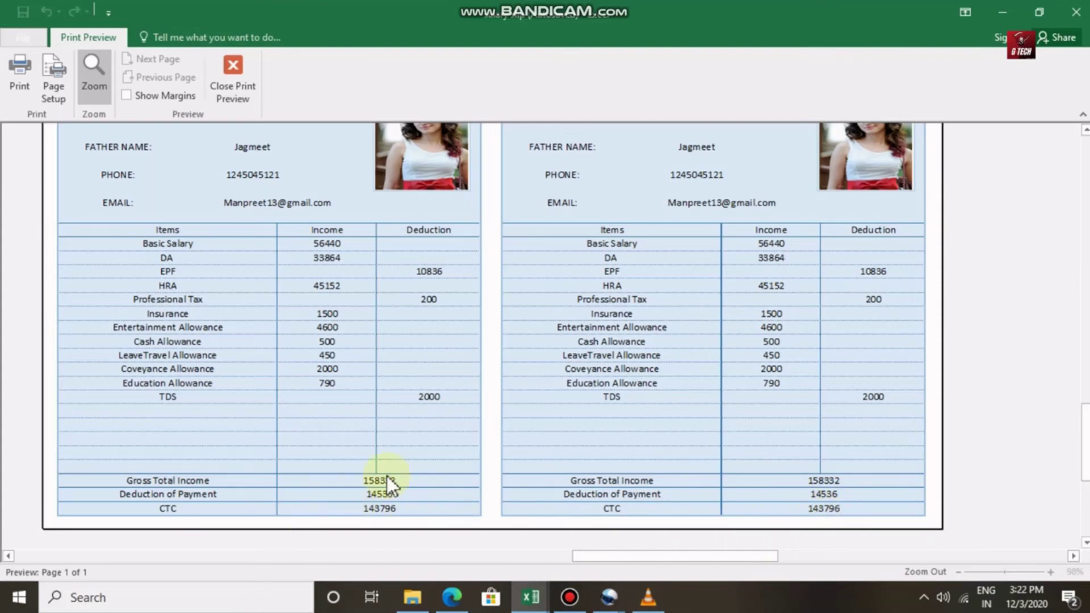
scroll(387, 475, "up", 2)
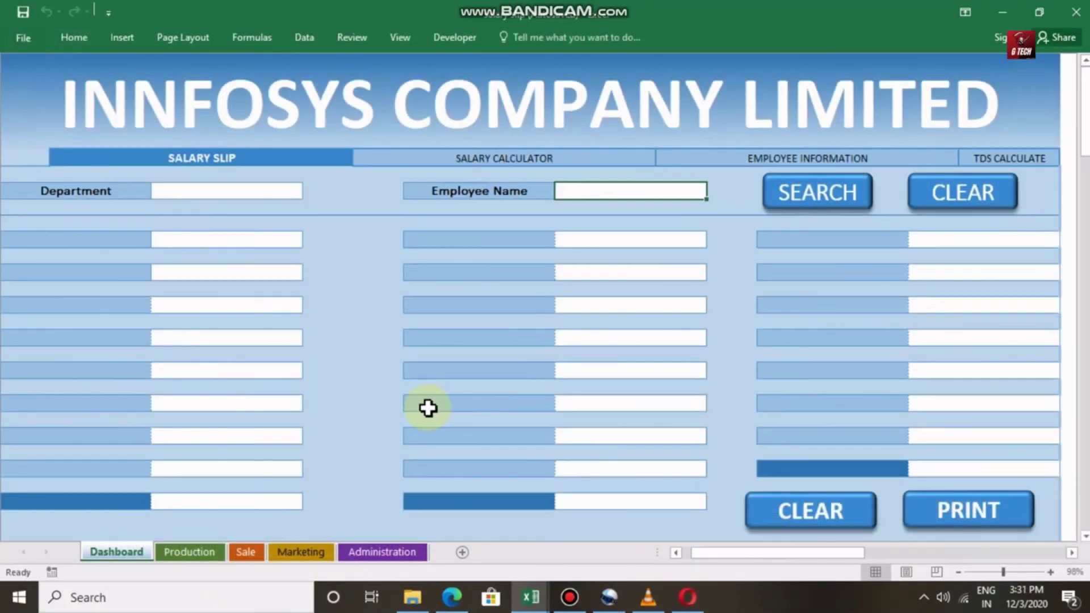
Set the basic salary to 30000 and DA to 90% in the monthly TDS calculator.
left_click(991, 157)
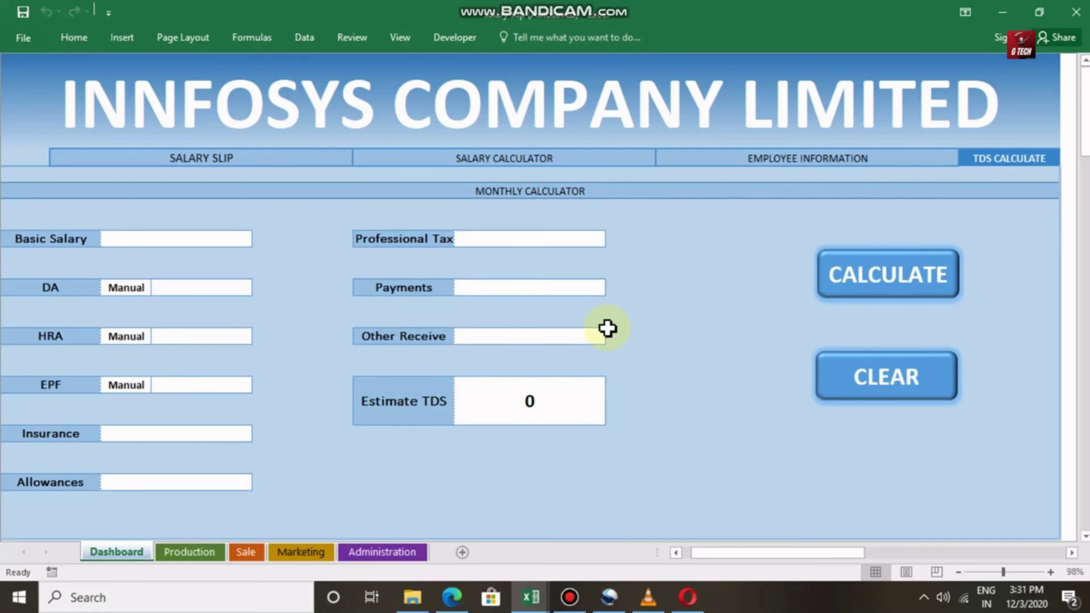
left_click(241, 241)
type("30000")
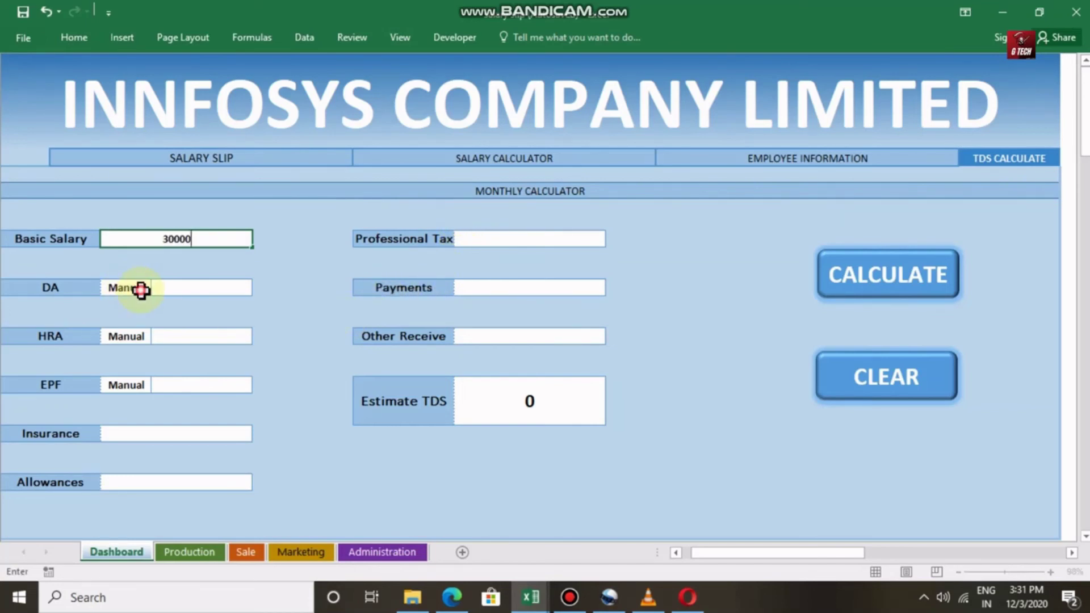
left_click(142, 288)
left_click(158, 288)
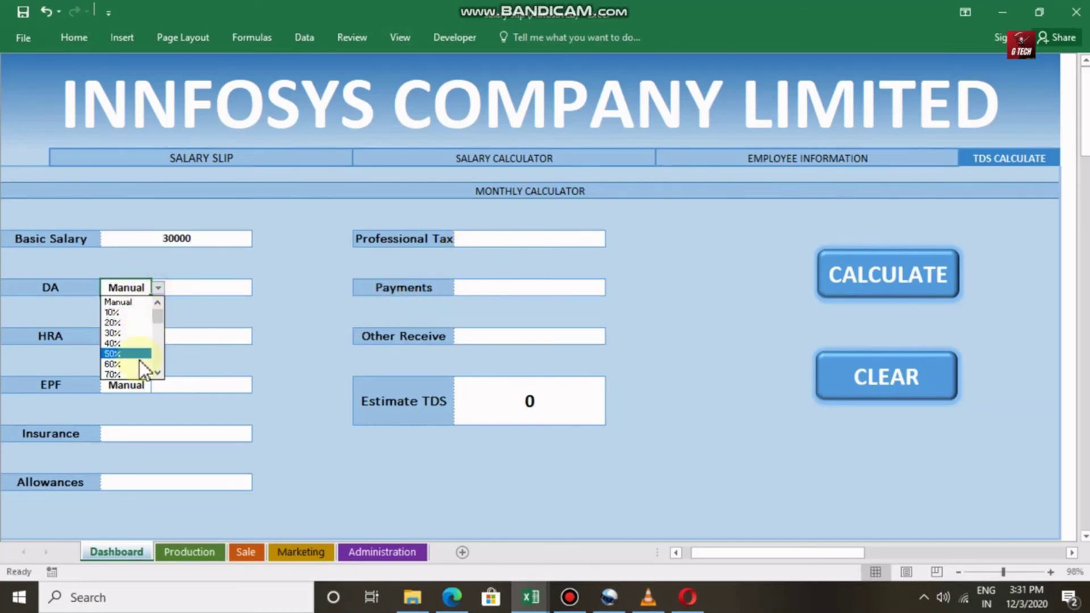
scroll(161, 368, "down", 3)
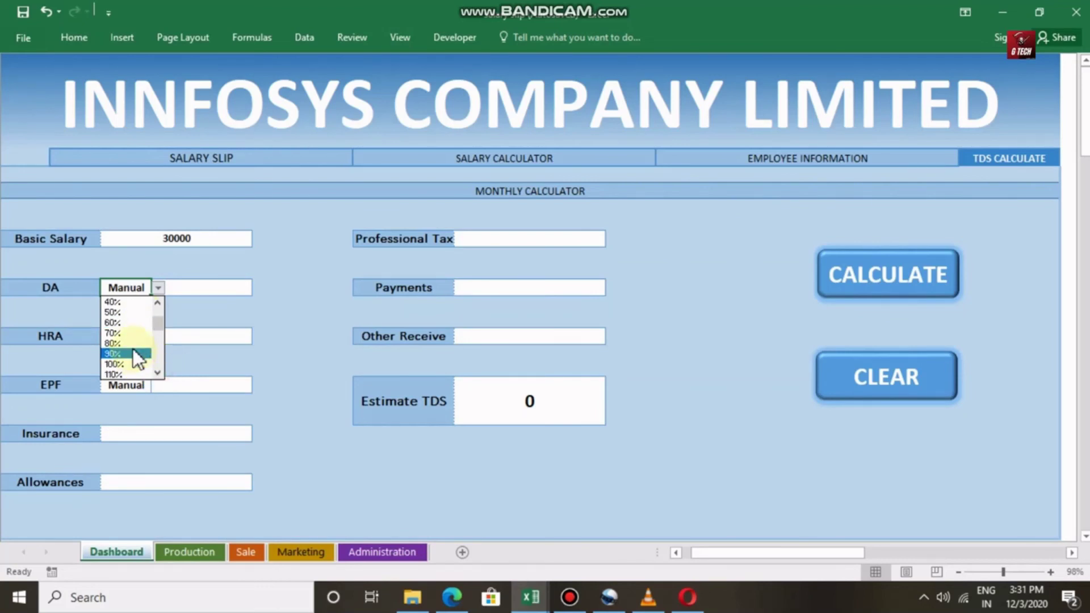
left_click(135, 354)
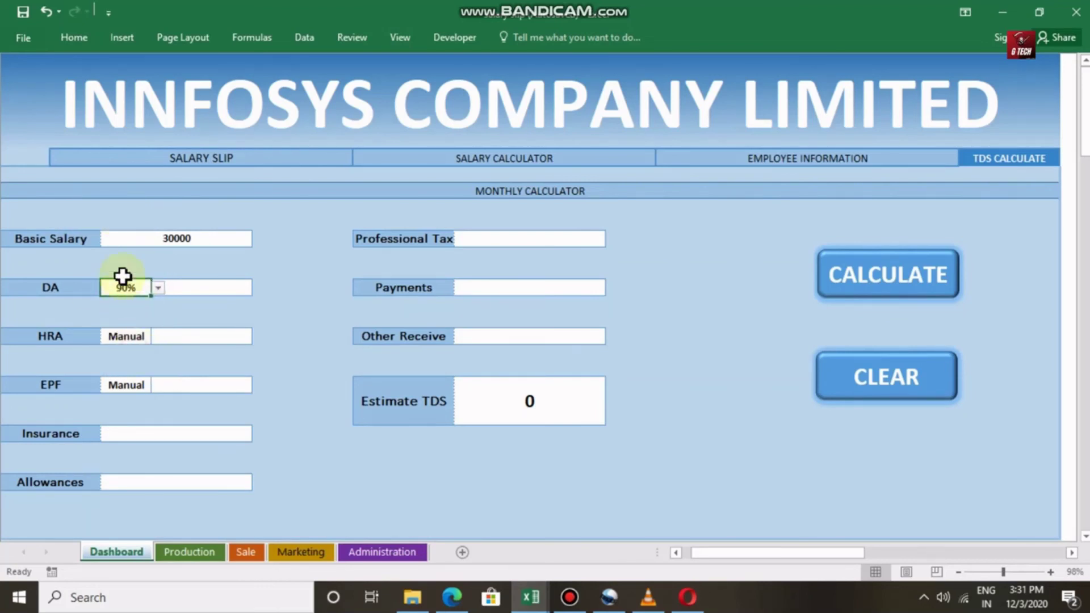
Set HRA to 40% and enter a manual EPF amount of 12000.
left_click(122, 337)
left_click(158, 337)
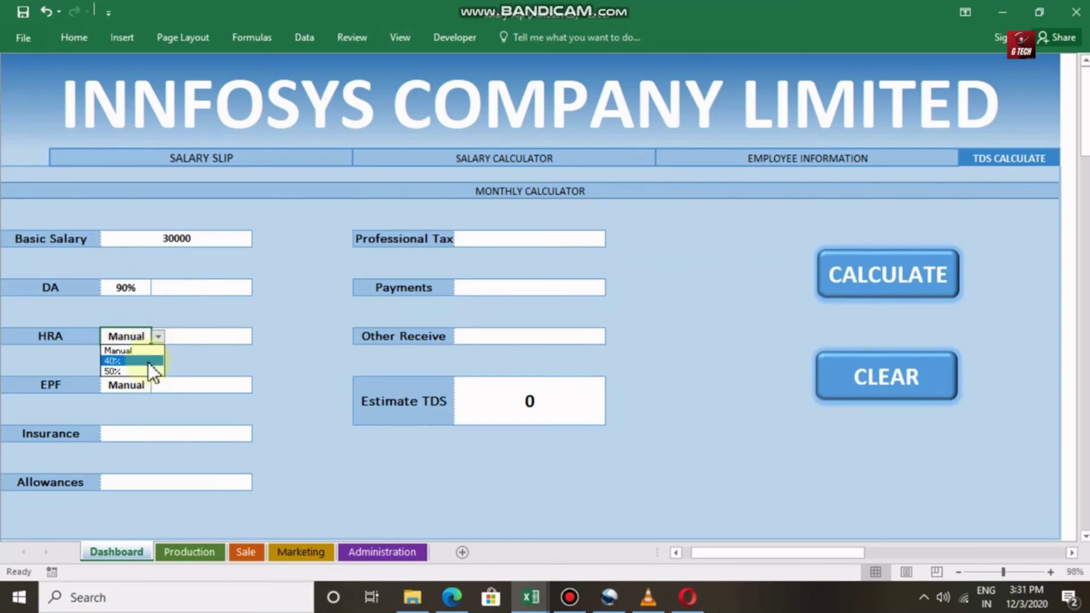
left_click(149, 362)
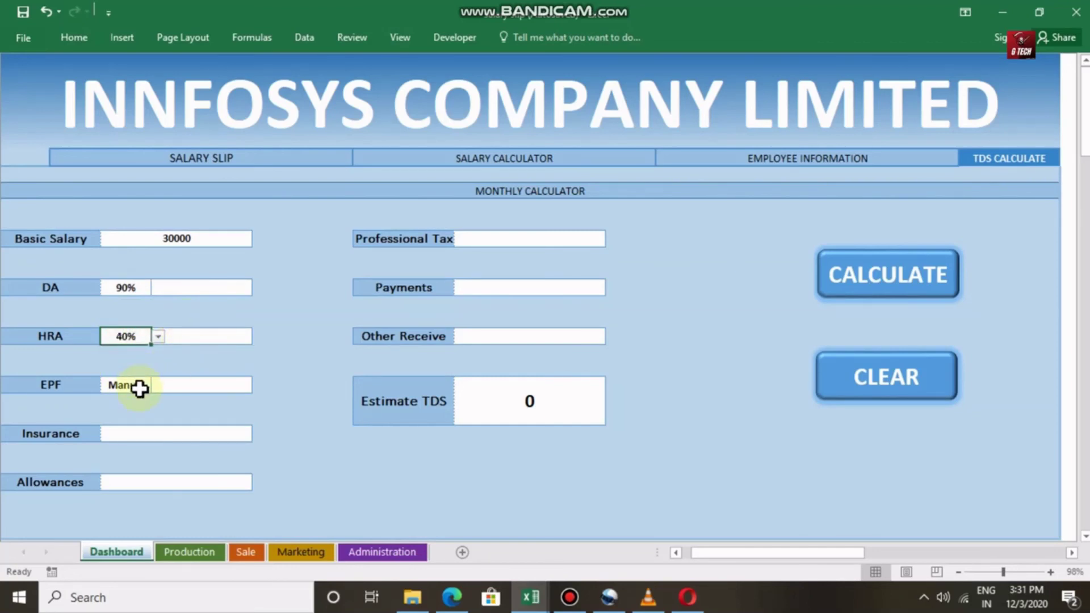
left_click(140, 389)
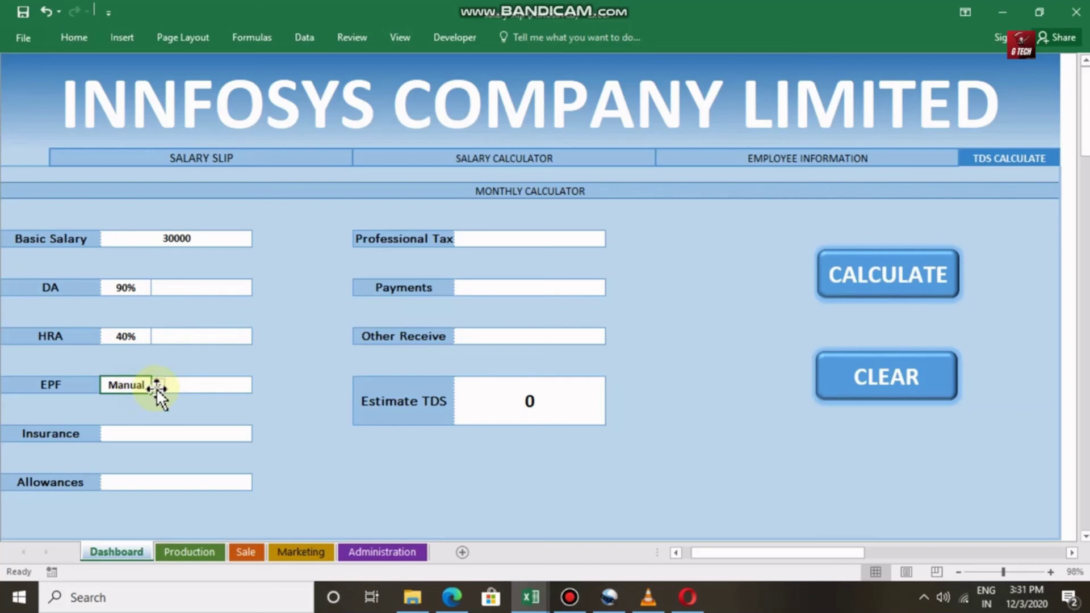
left_click(214, 385)
type("12000")
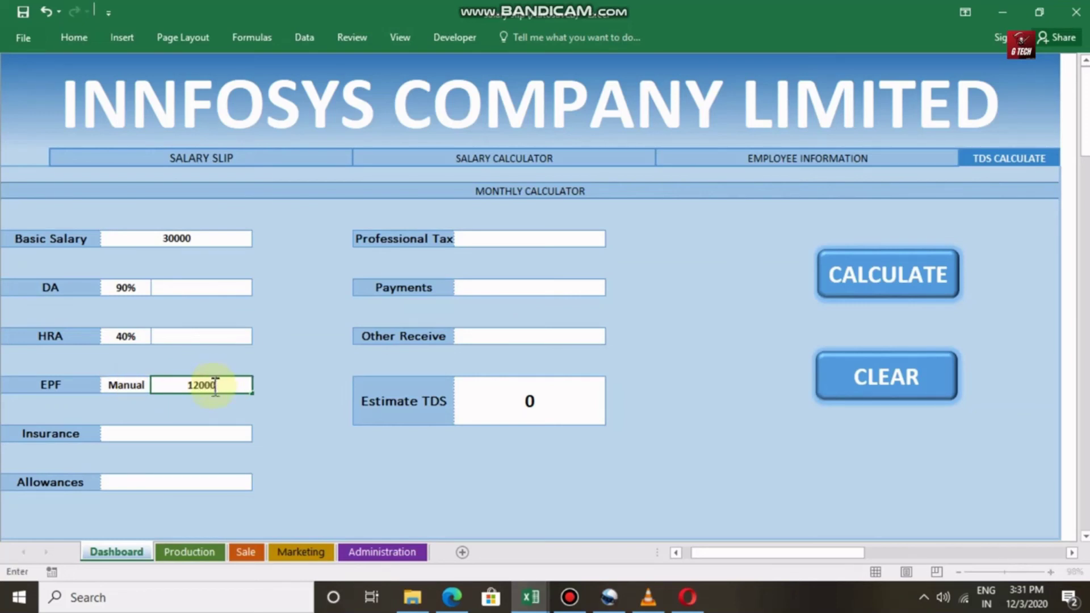
left_click(140, 386)
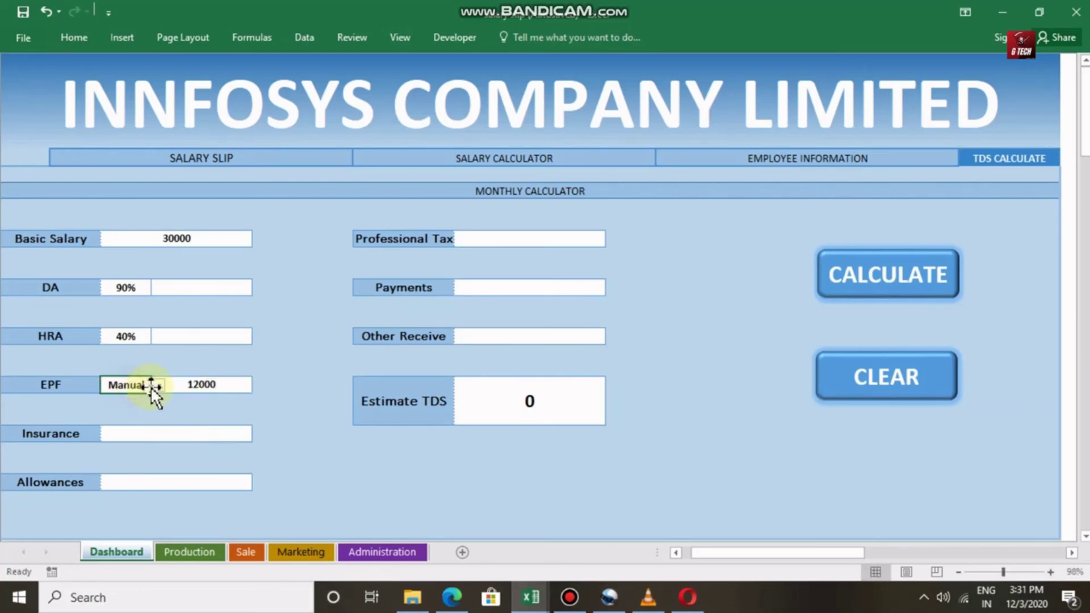
left_click(157, 387)
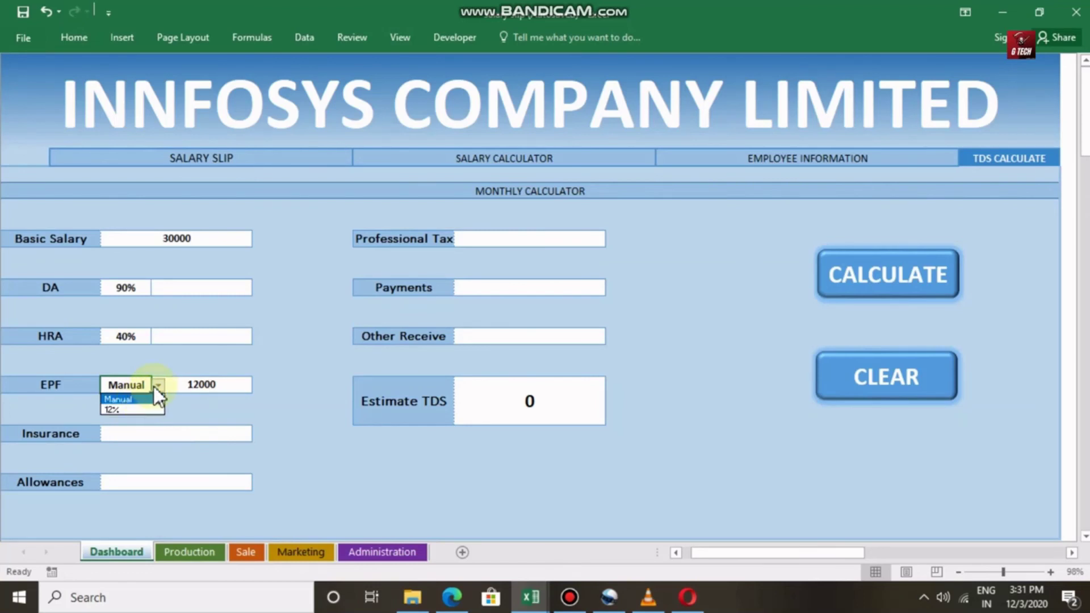
left_click(148, 399)
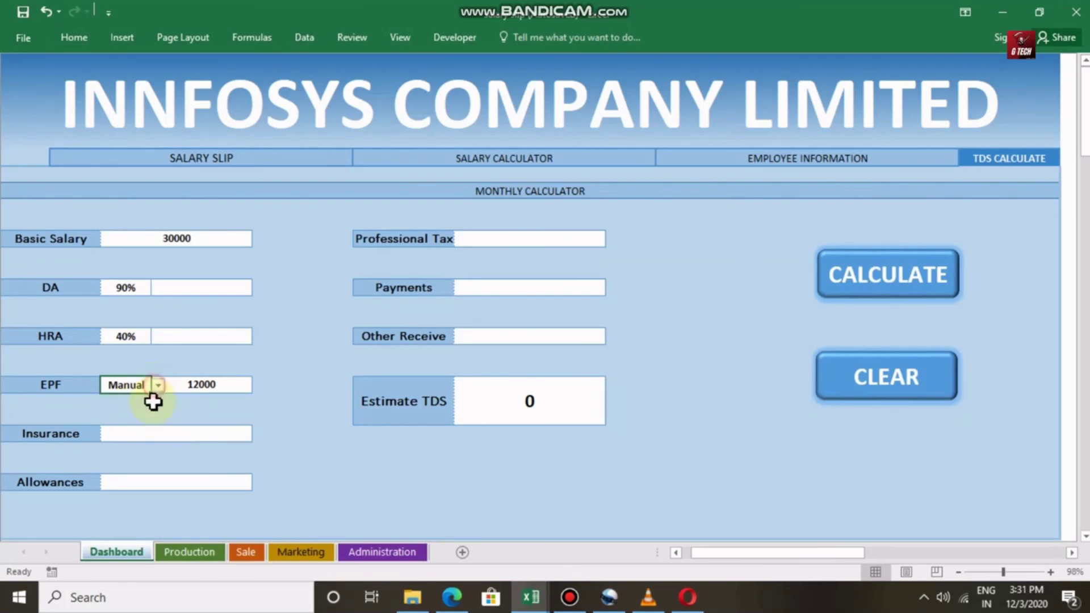
Enter 10000 for insurance and 1580 for allowances in the TDS calculator.
left_click(196, 430)
type("10000")
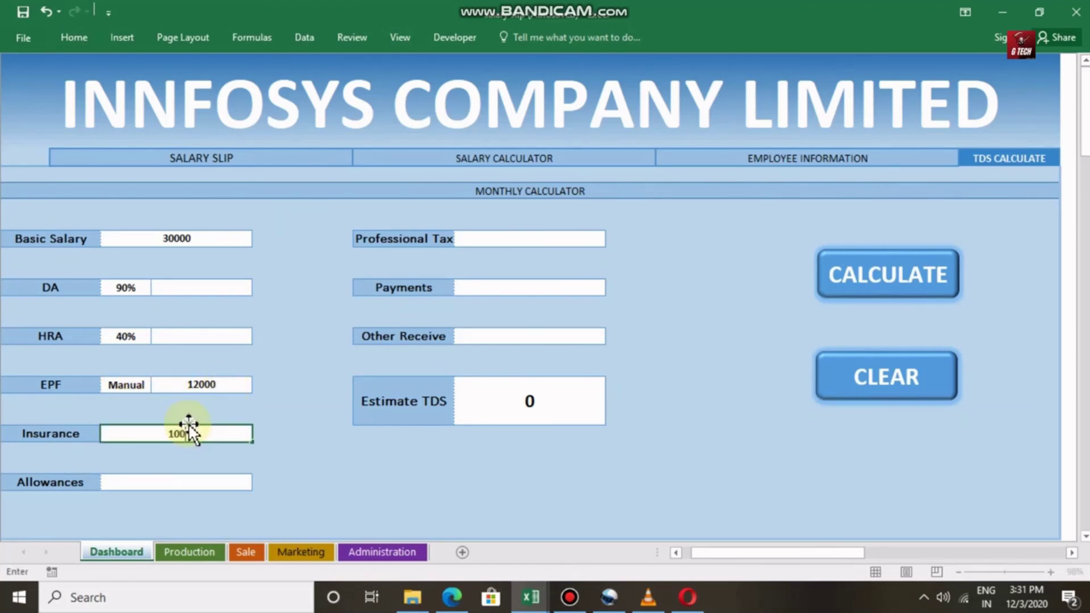
left_click(210, 486)
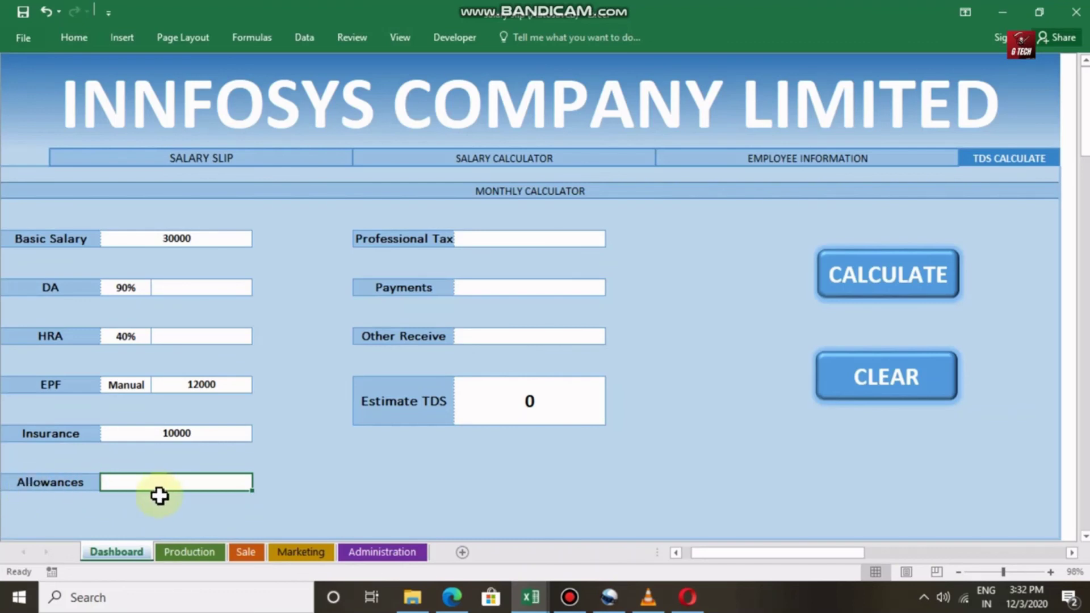
type("1580")
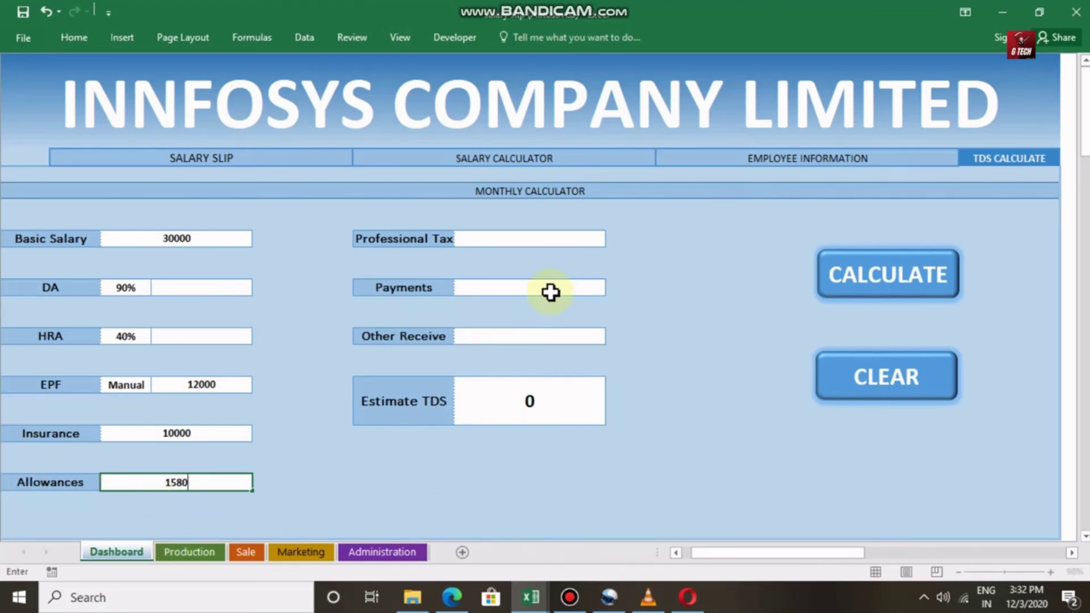
Enter 200 for professional tax and 1000 for payments in the TDS calculator.
left_click(523, 237)
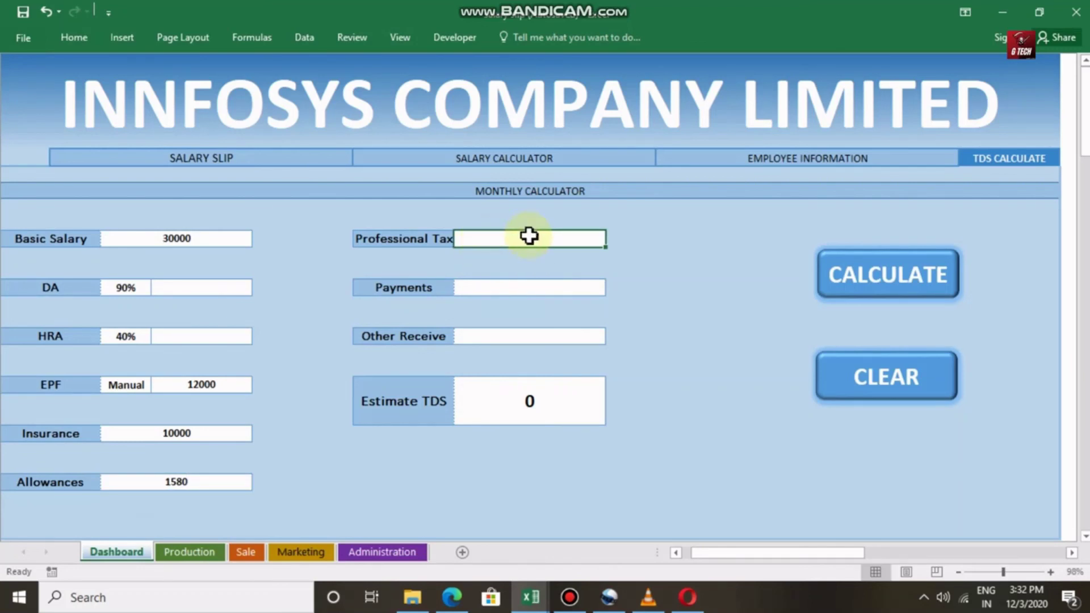
type("200")
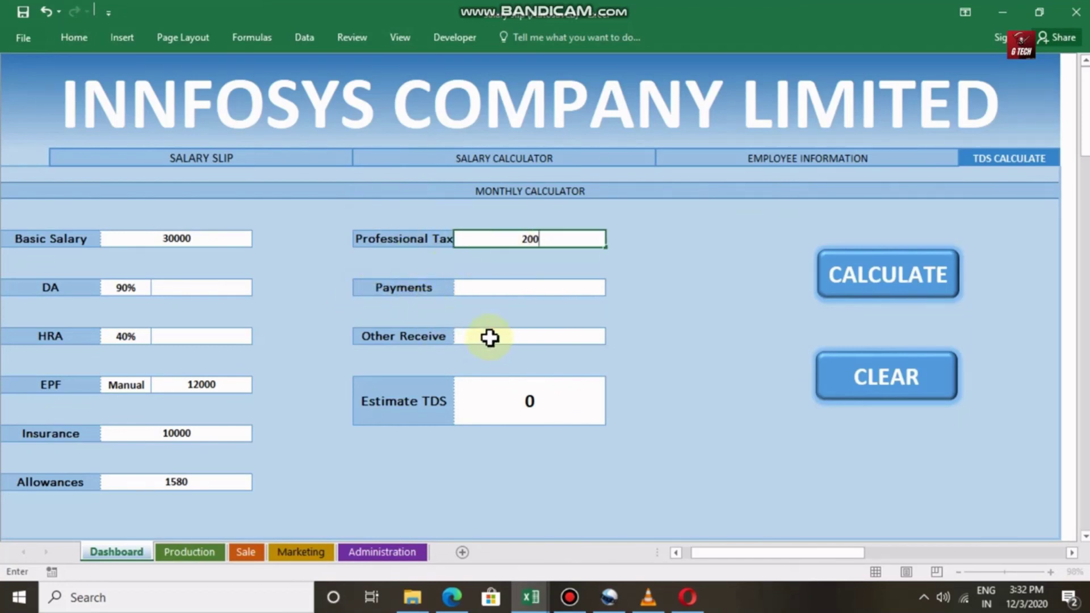
left_click(512, 284)
type("1000")
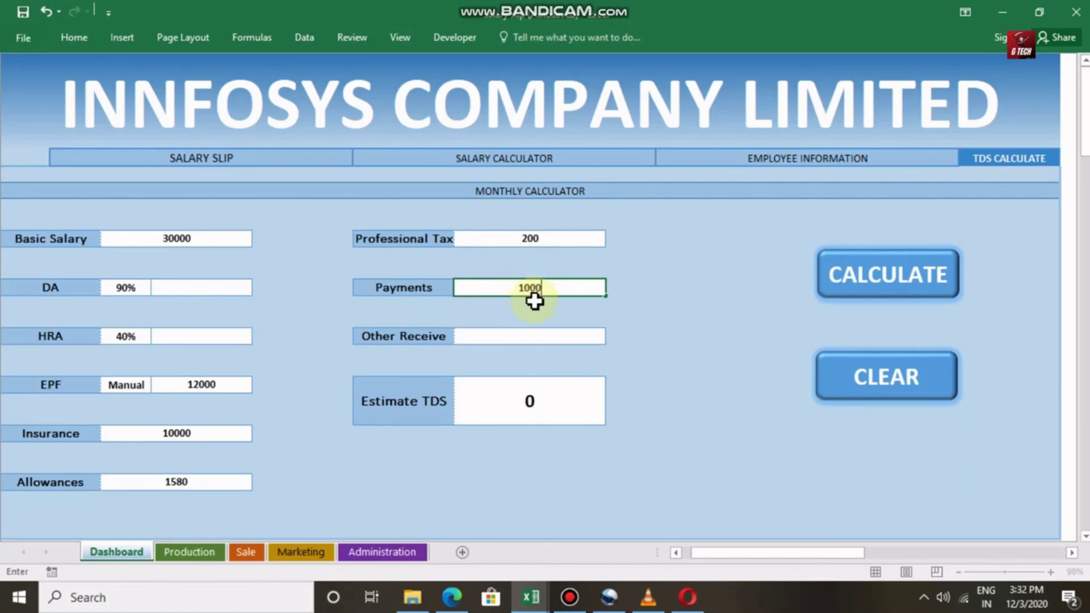
Calculate the estimated TDS with 1500 entered for other receive, and clear the monthly calculator.
left_click(517, 335)
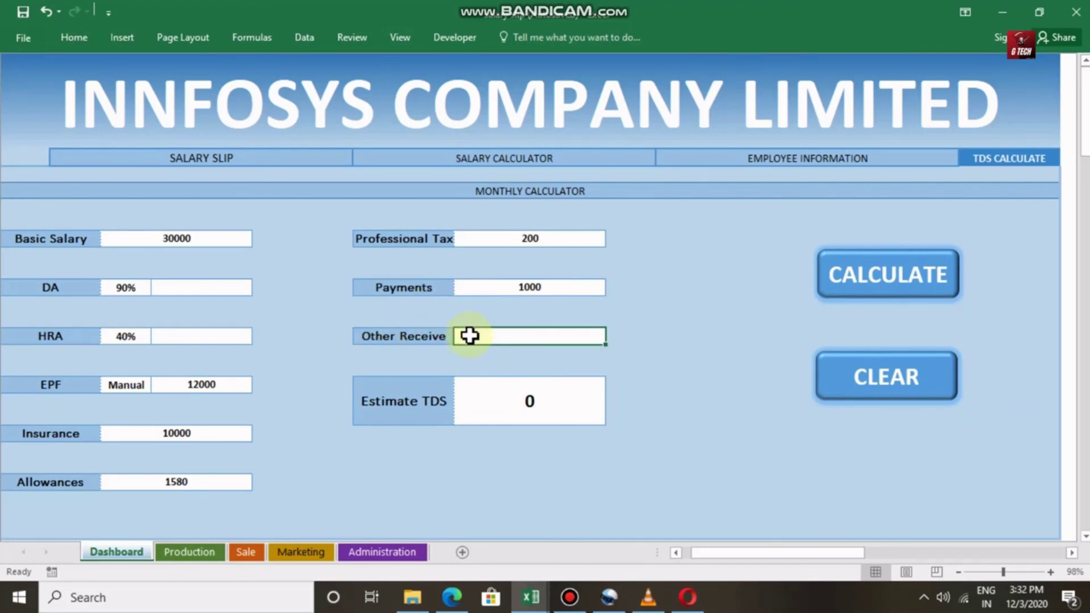
type("15")
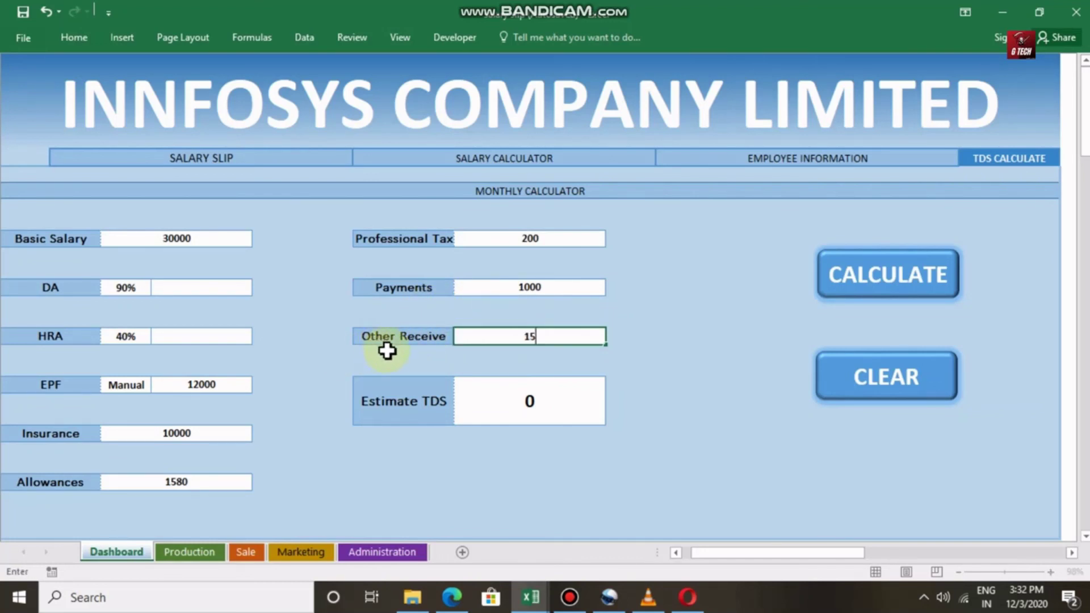
type("00")
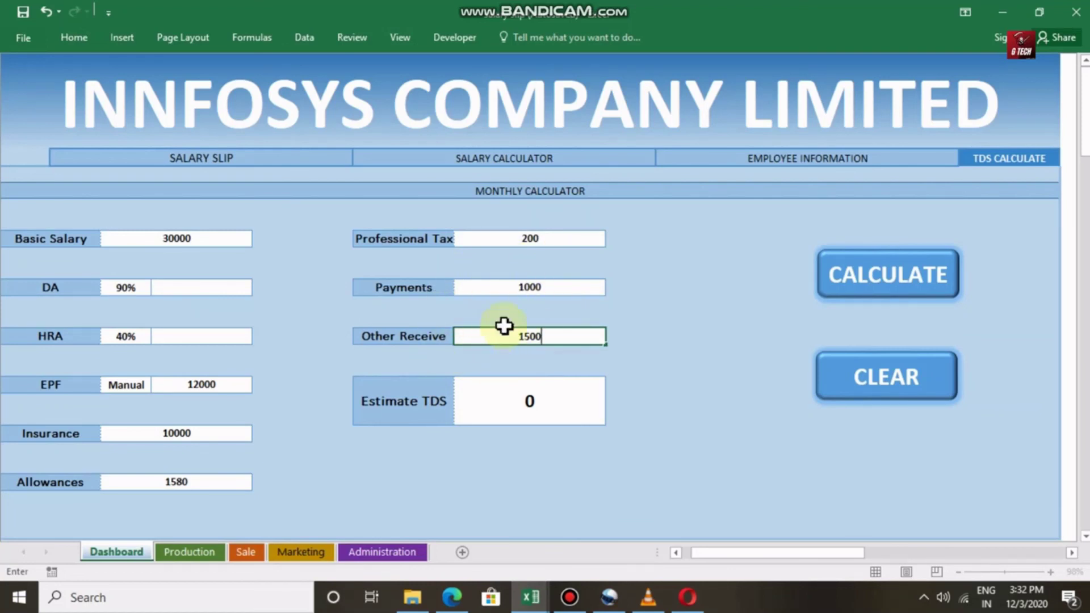
left_click(909, 277)
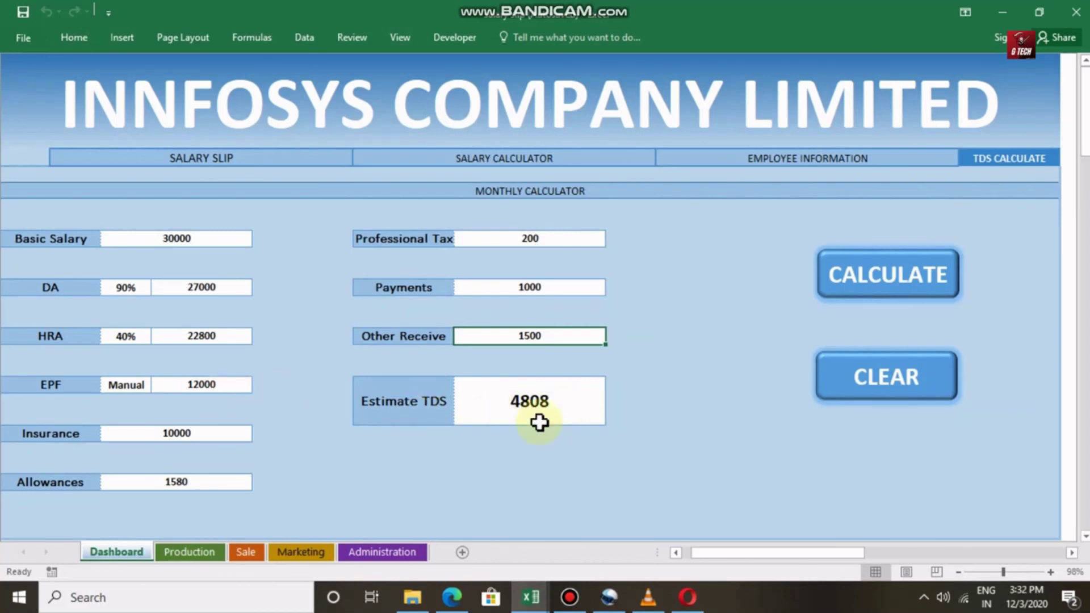
left_click(861, 379)
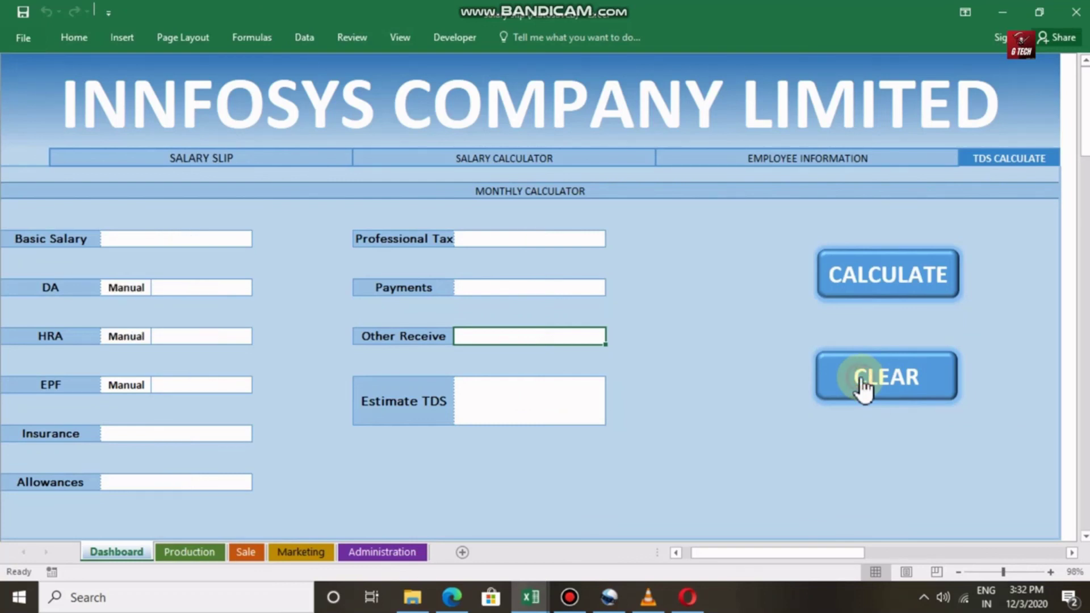
Search the salary slip section for the second listed employee of the Production department.
left_click(224, 163)
left_click(290, 188)
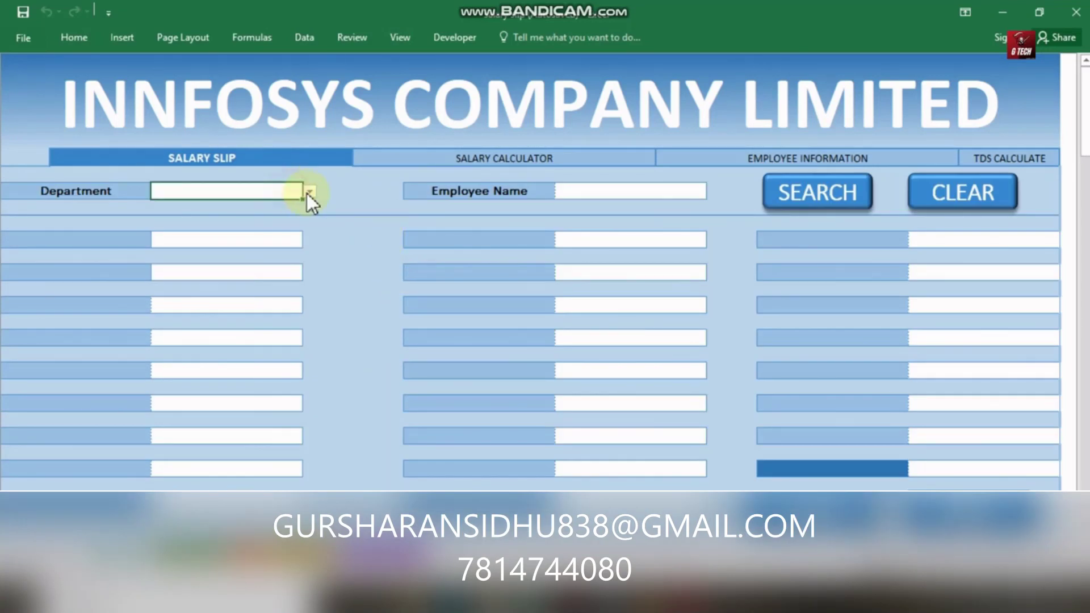
left_click(309, 192)
left_click(281, 205)
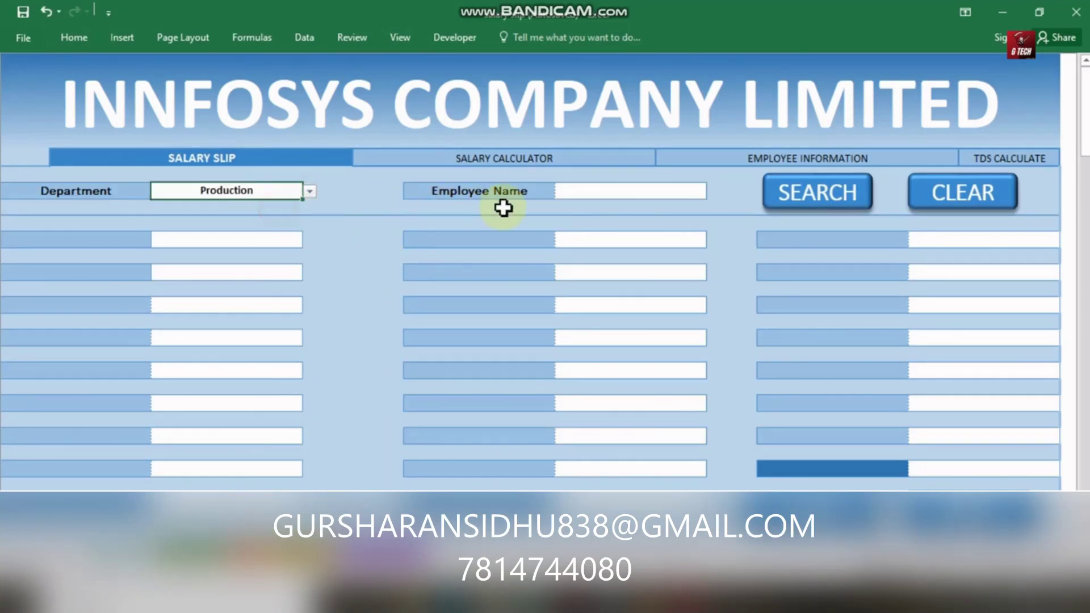
left_click(603, 196)
left_click(715, 195)
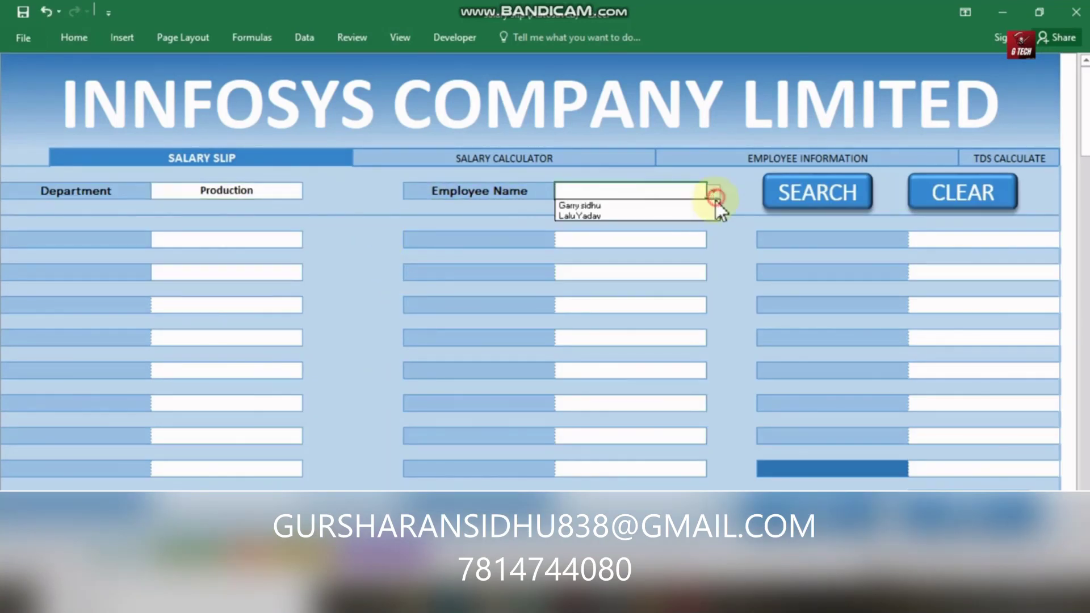
left_click(631, 216)
left_click(794, 203)
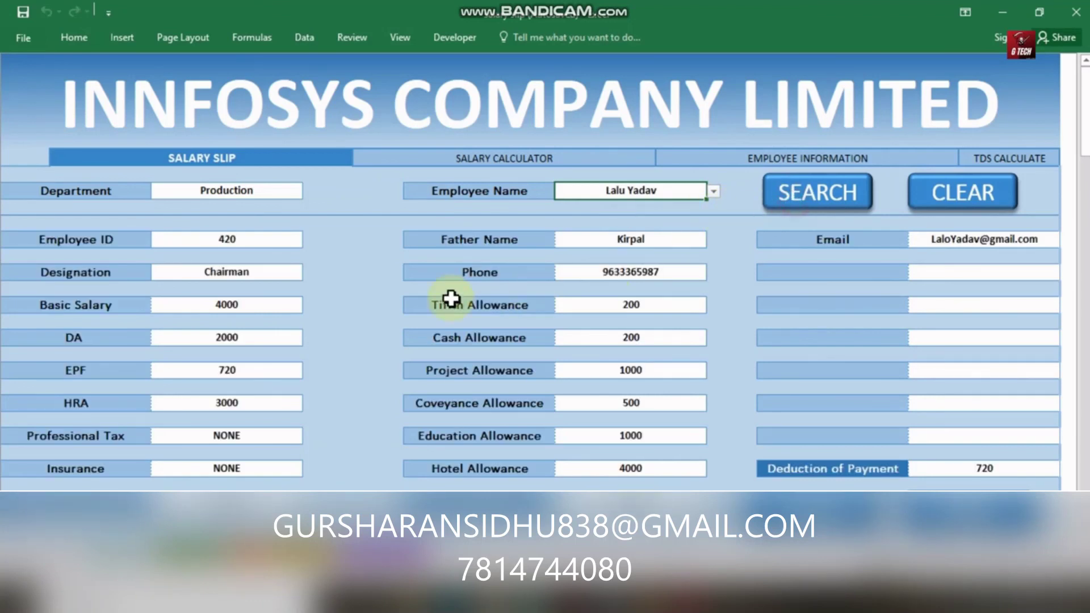
Look up a Marketing department employee's salary details in the salary calculator section.
left_click(580, 157)
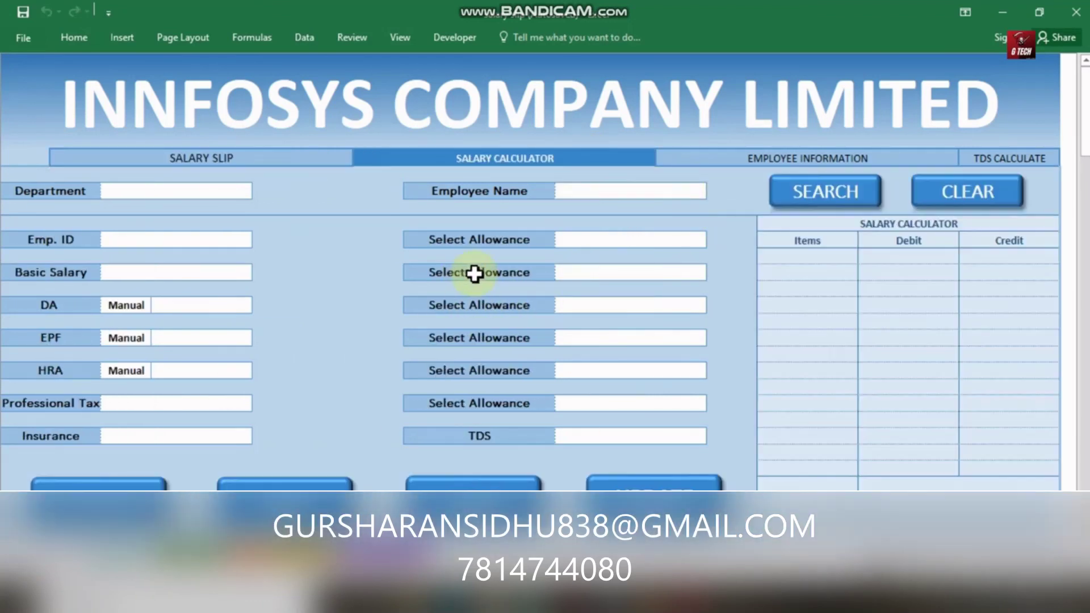
left_click(190, 192)
left_click(258, 190)
left_click(250, 226)
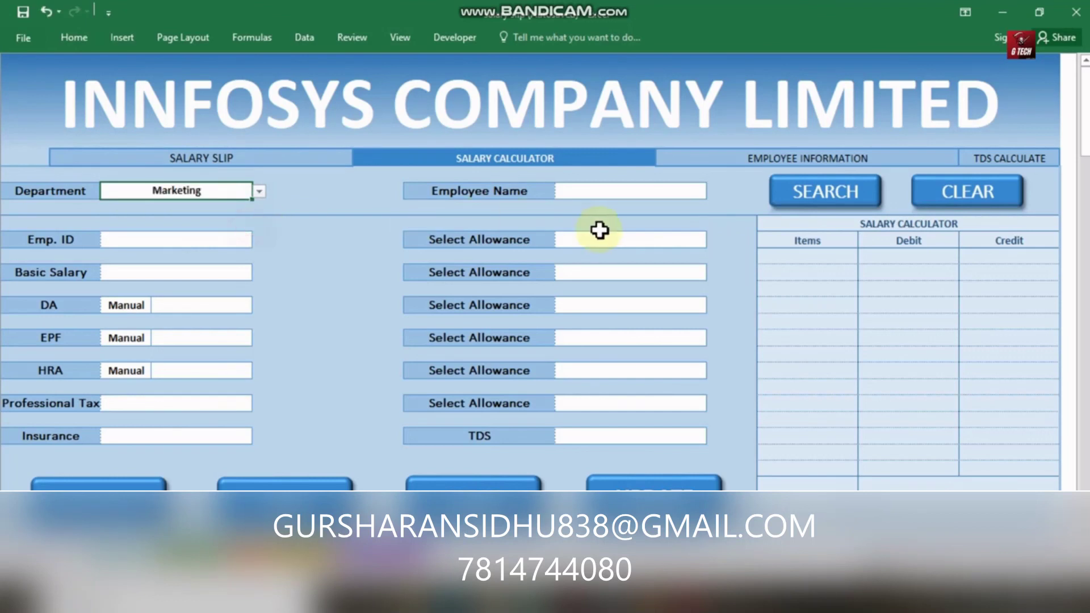
left_click(618, 191)
left_click(715, 192)
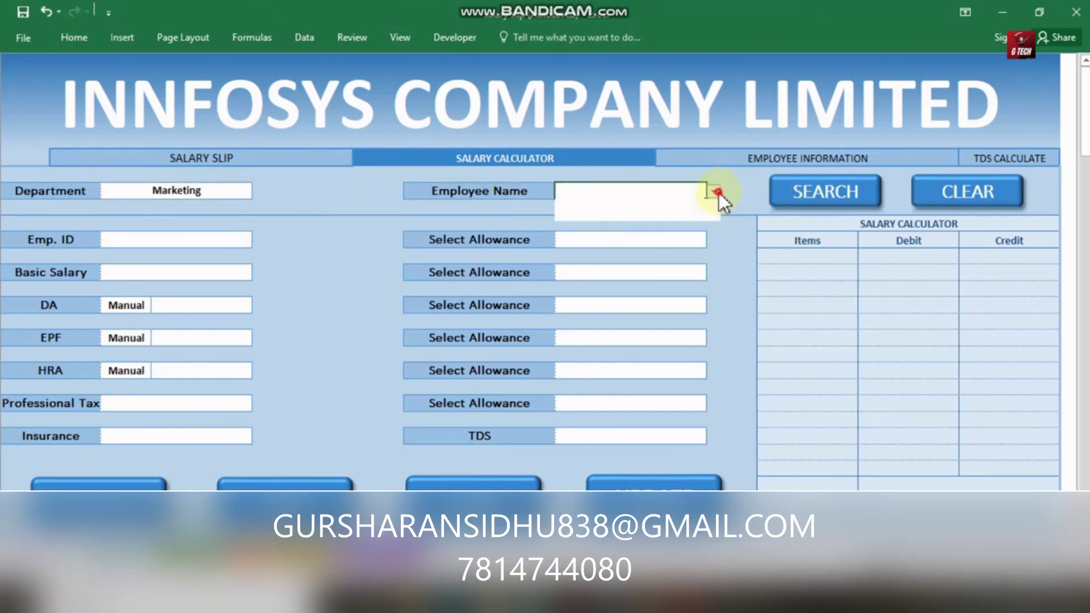
left_click(634, 211)
left_click(789, 192)
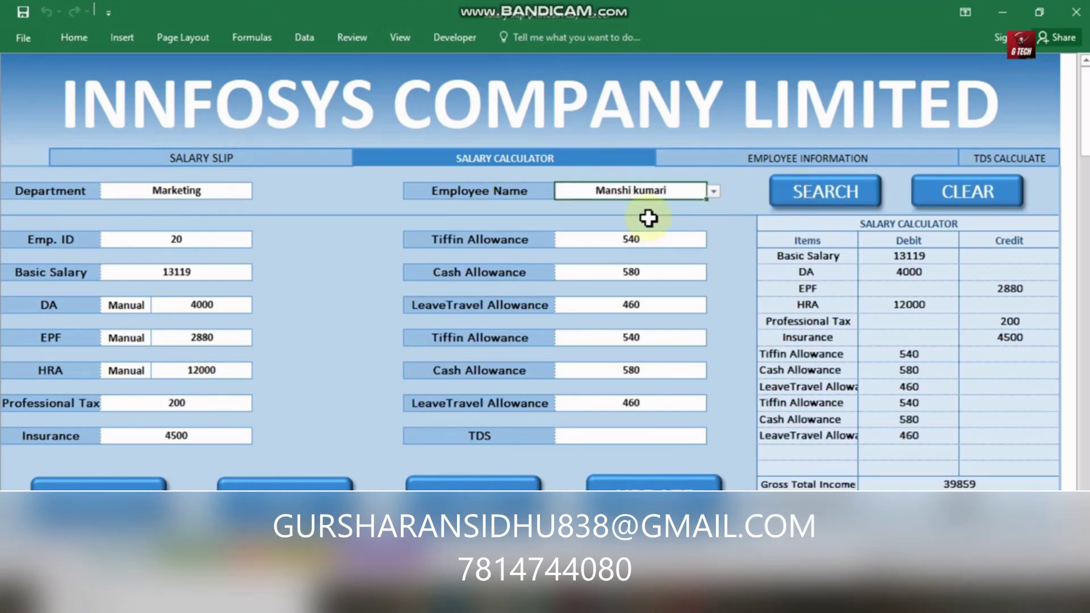
Choose the Sale department and its first listed employee in the employee information section.
left_click(699, 160)
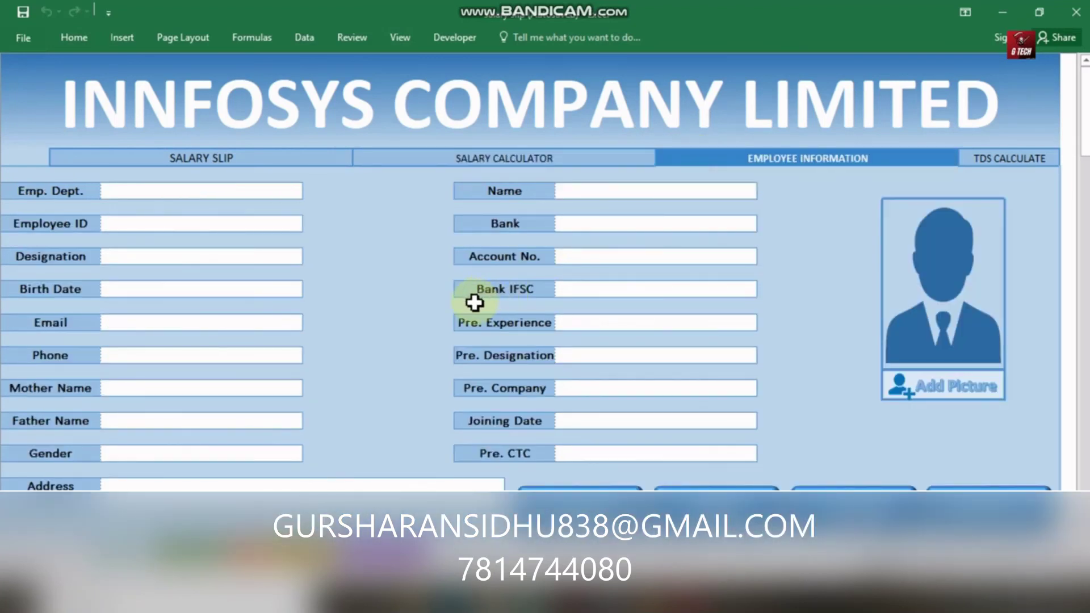
left_click(234, 187)
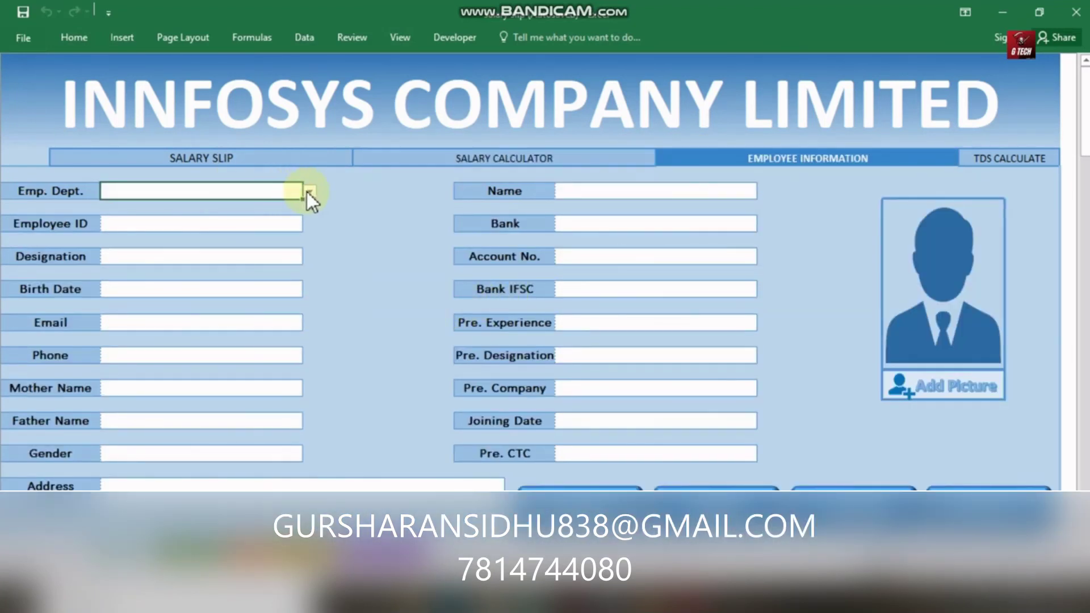
left_click(309, 192)
left_click(285, 215)
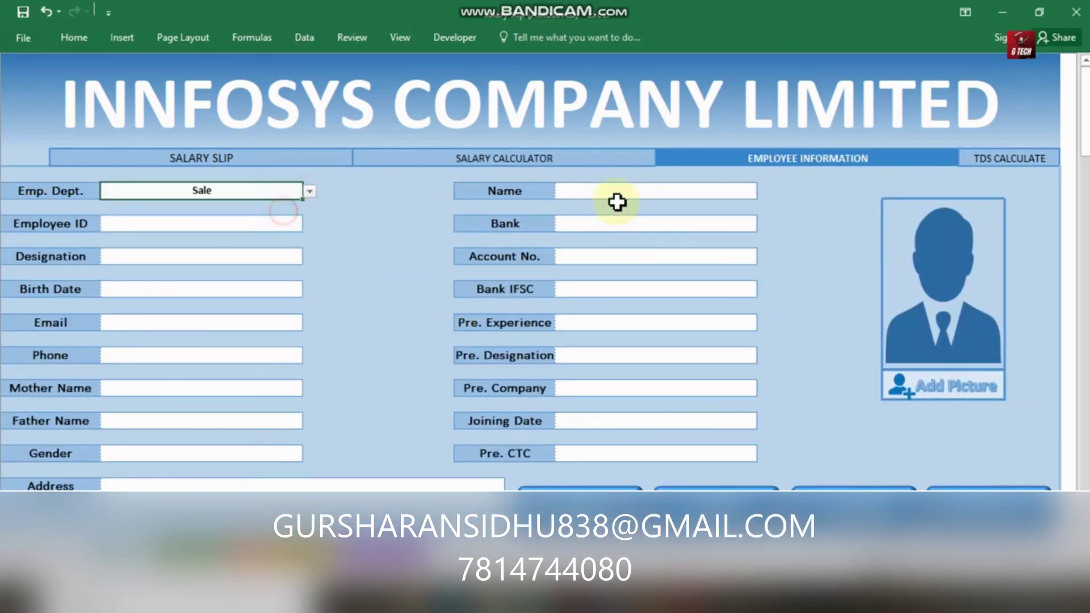
left_click(650, 193)
left_click(763, 192)
left_click(708, 204)
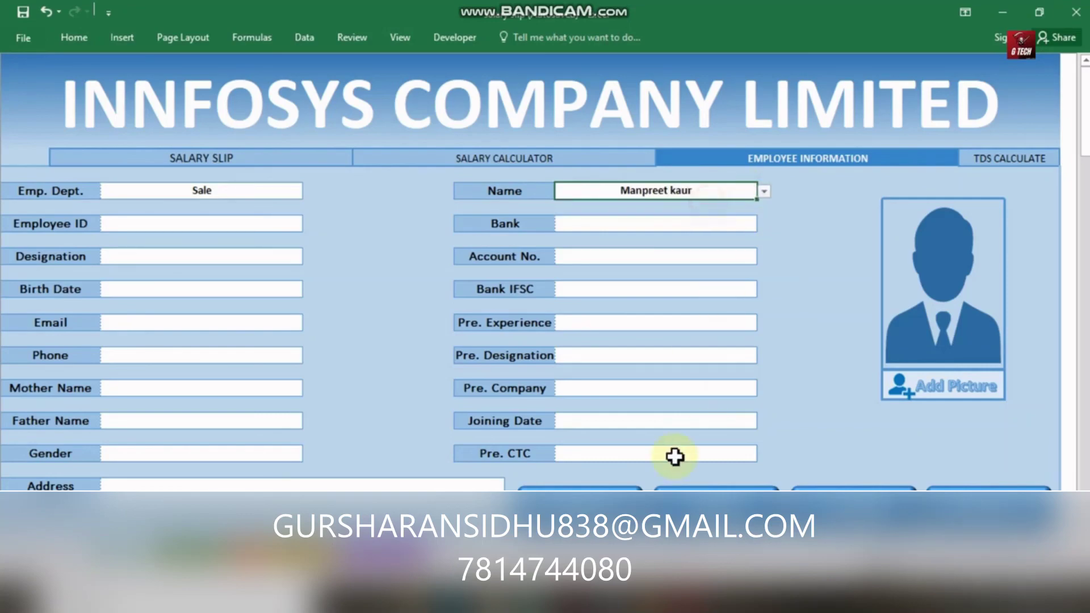